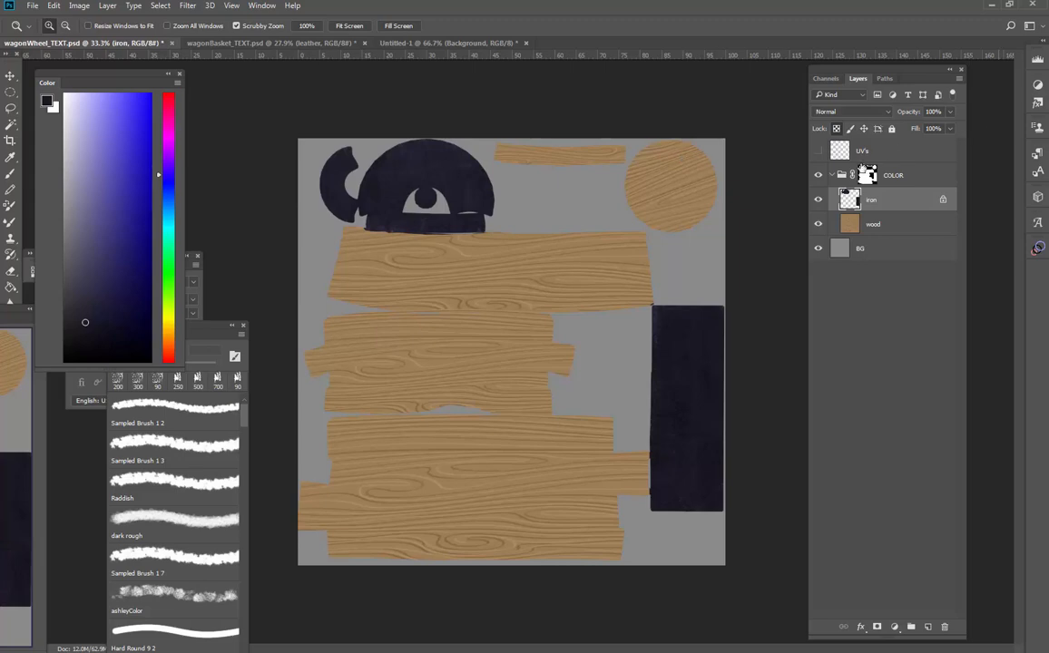
Duplicate the COLOR layer group and rename the copy BUMP
click(833, 175)
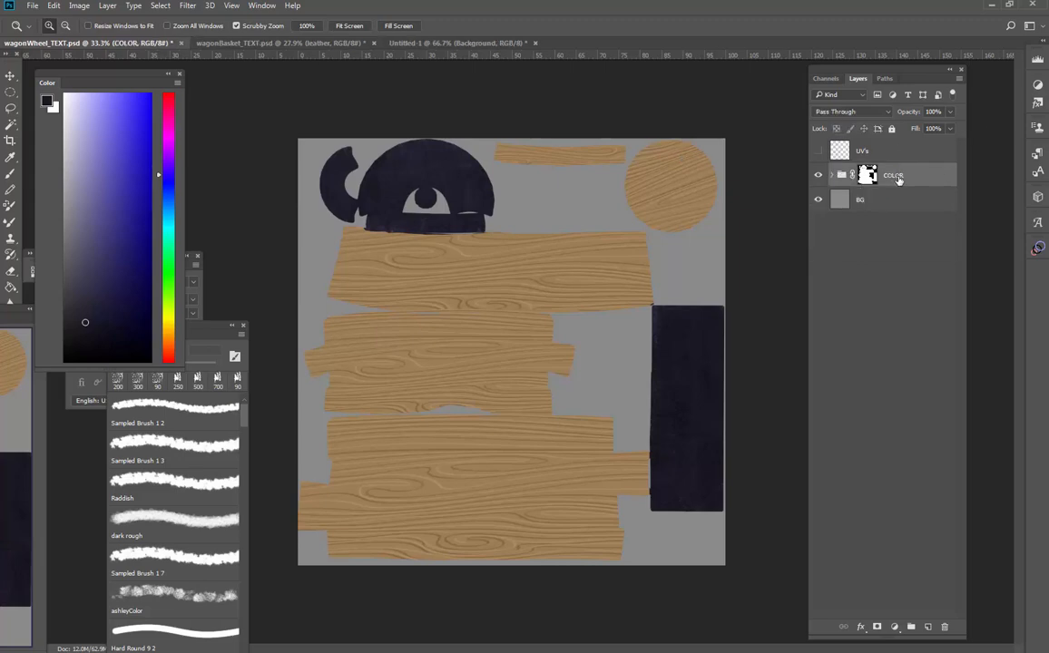
drag(918, 173, 927, 626)
double_click(904, 175)
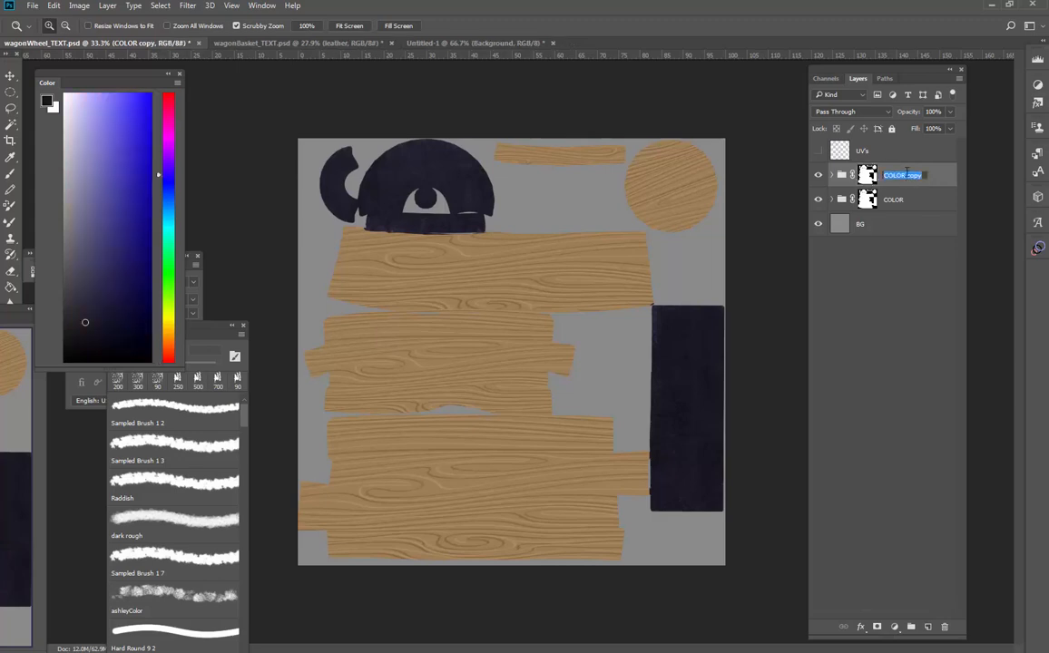
text(BUMP)
key(Return)
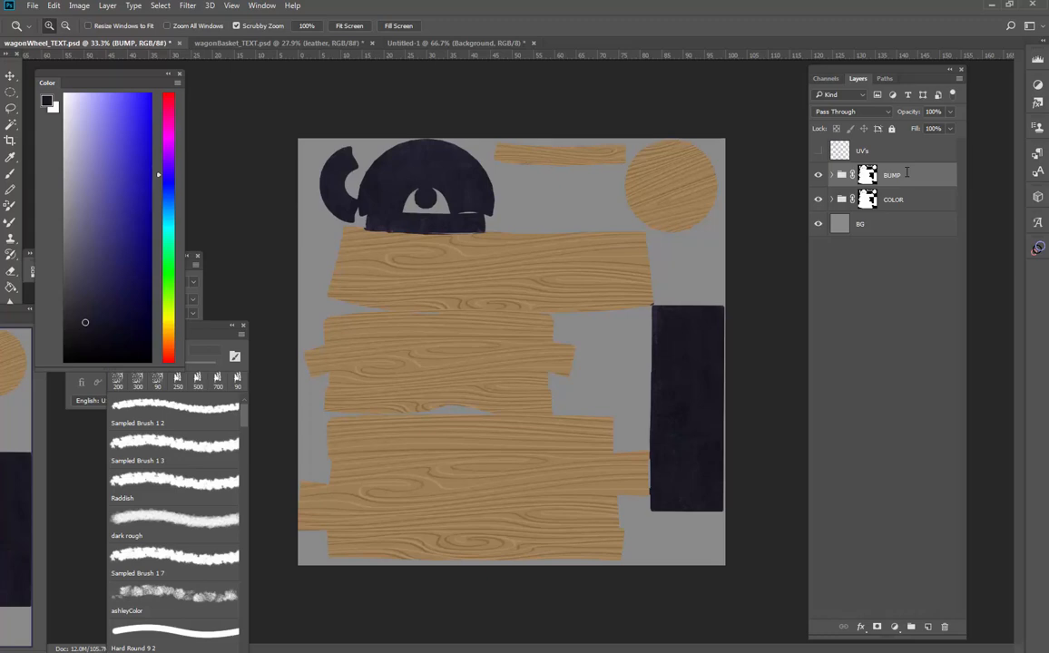
Desaturate the iron and wood layers inside the BUMP group to greyscale
click(833, 178)
click(935, 200)
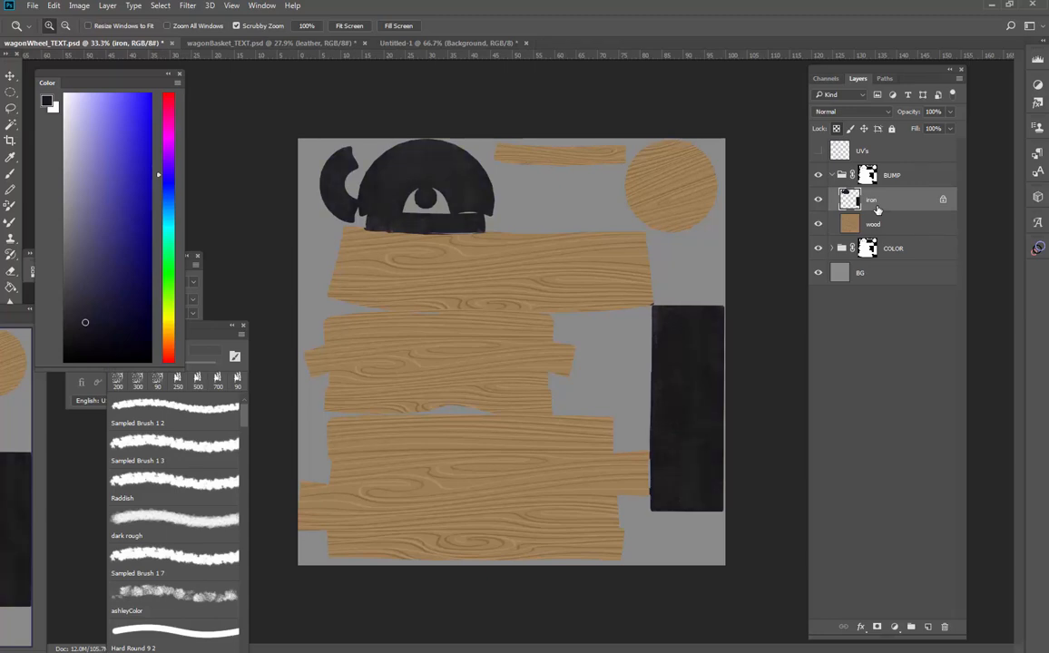
click(880, 224)
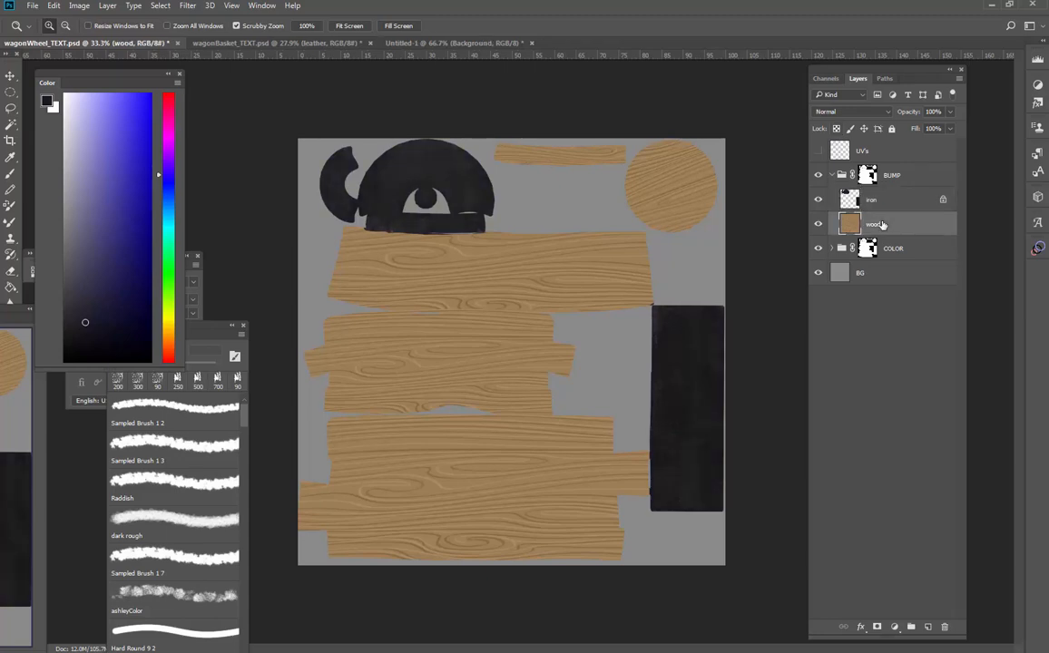
key(ctrl+shift+u)
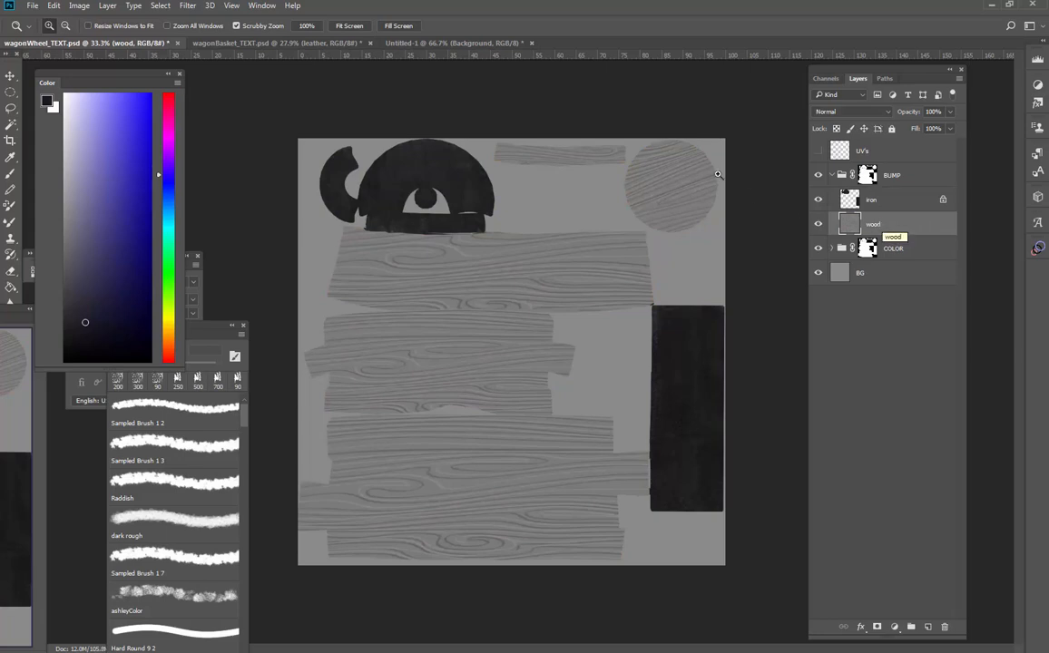
Use Levels to lower the wood layer's contrast, narrowing the output range to about 95 and 156
click(451, 202)
click(451, 203)
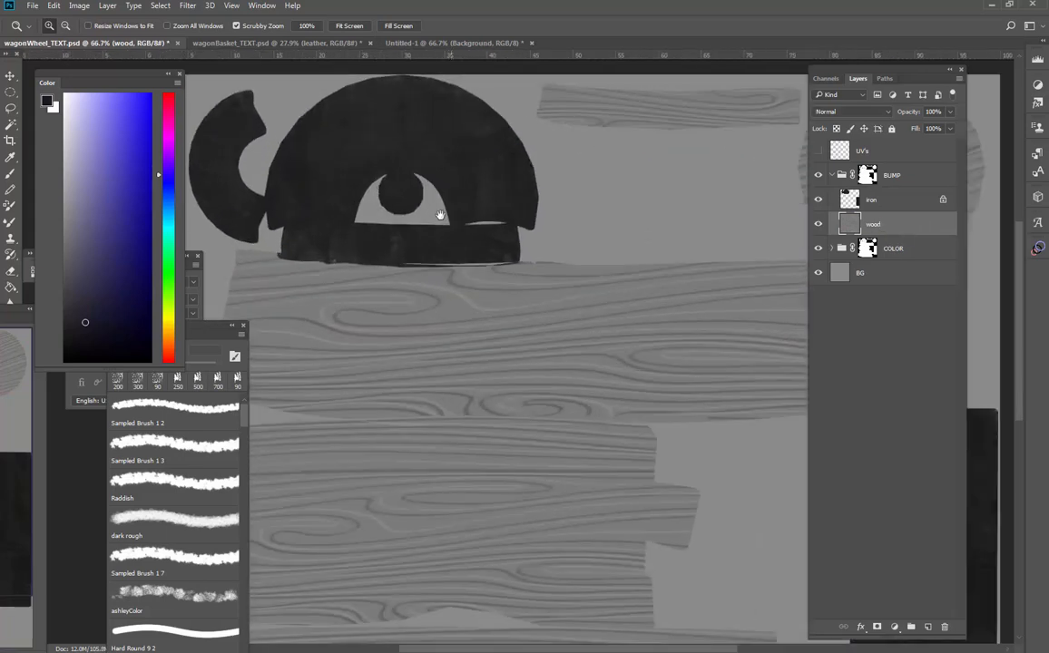
drag(441, 215, 508, 194)
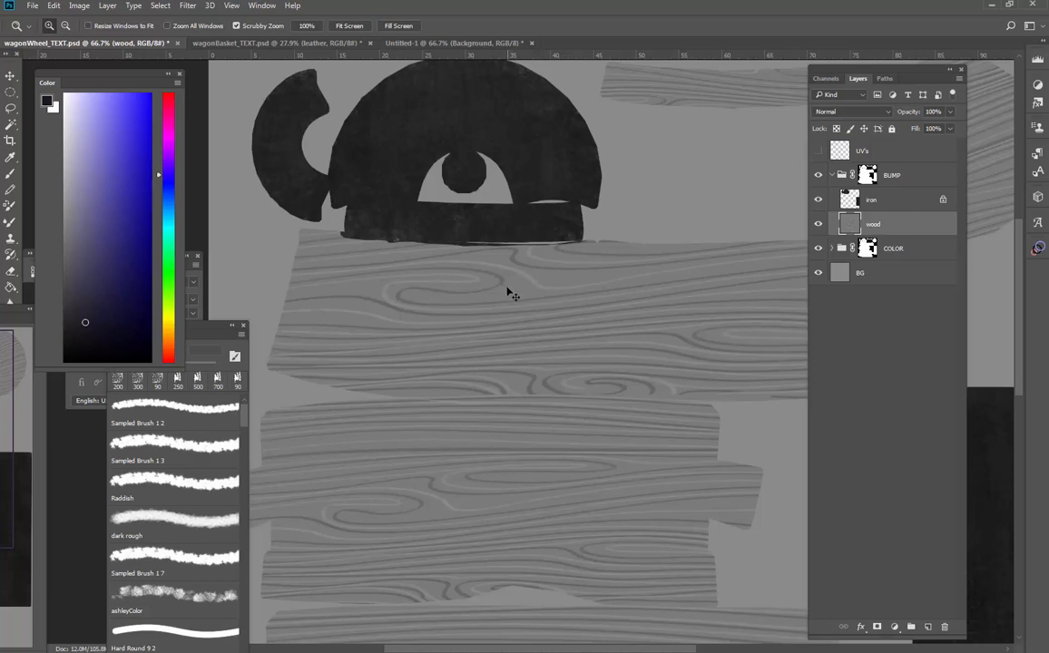
key(ctrl+u)
click(968, 413)
key(ctrl+l)
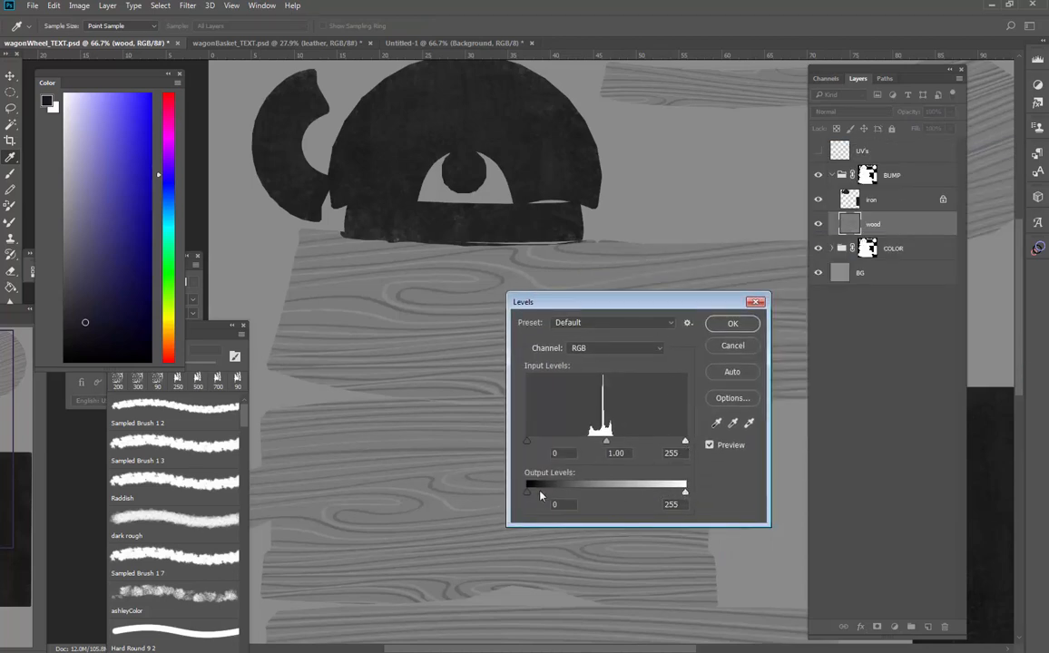
drag(527, 494, 562, 494)
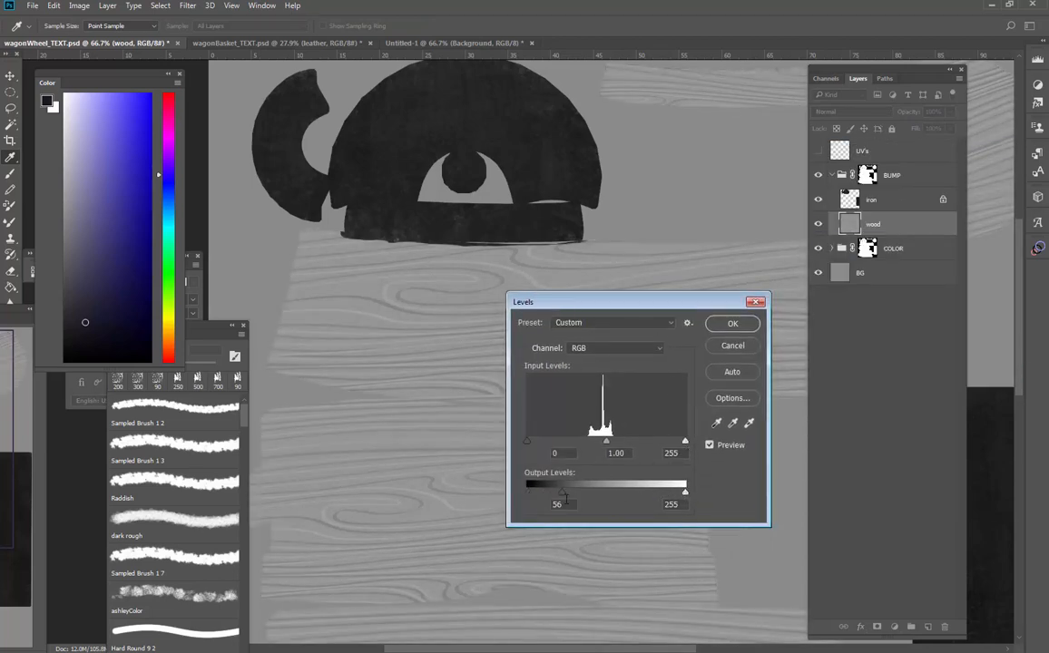
drag(685, 494, 631, 495)
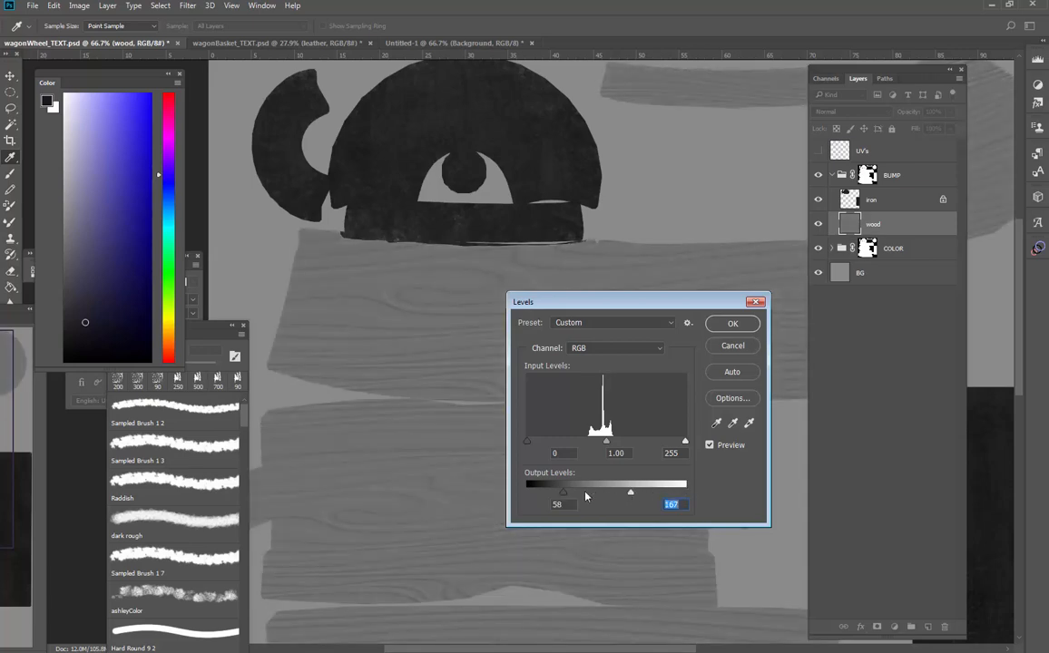
drag(562, 495, 587, 494)
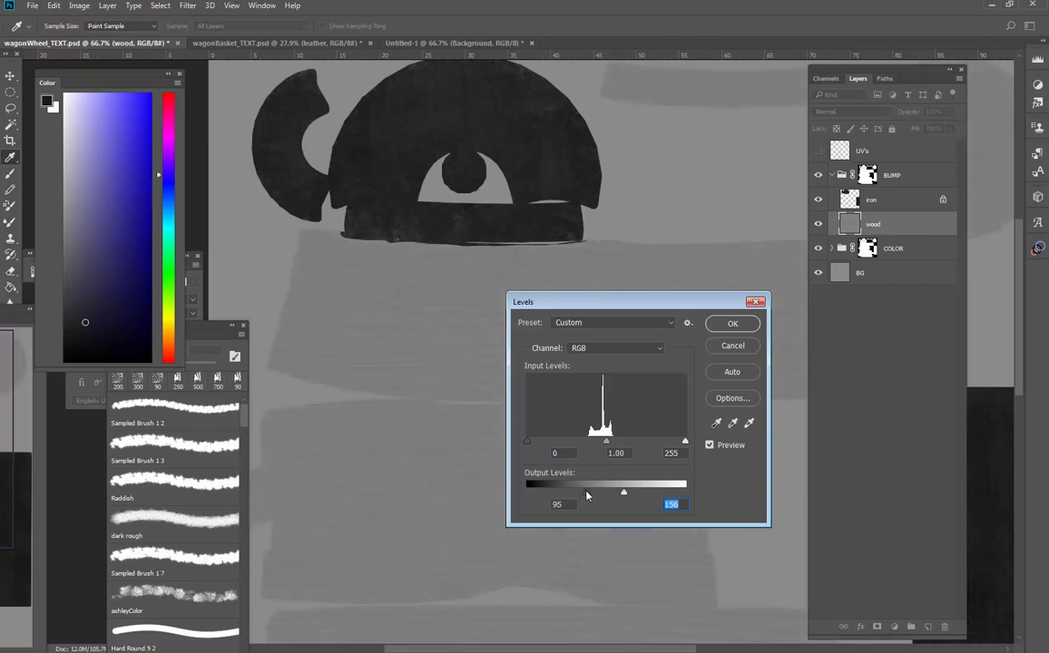
Raise the wood layer's white output level slightly and apply the Levels adjustment
click(587, 495)
drag(623, 496, 628, 495)
key(Down)
key(z)
click(732, 323)
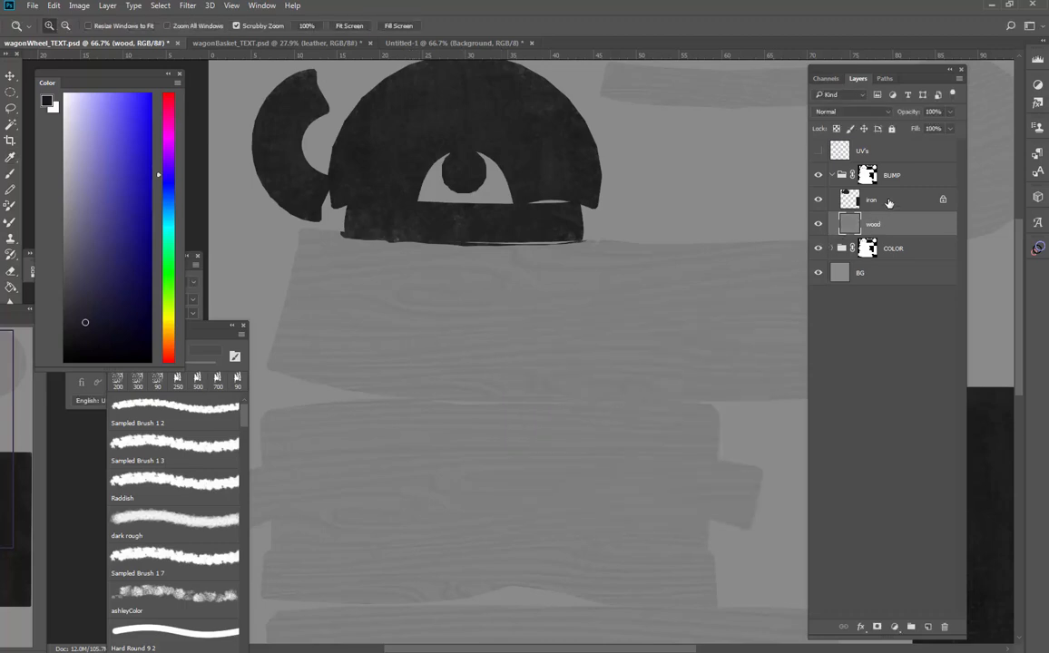
Apply Levels to the iron layer in the BUMP group with input black about 10 and input white about 141
click(887, 200)
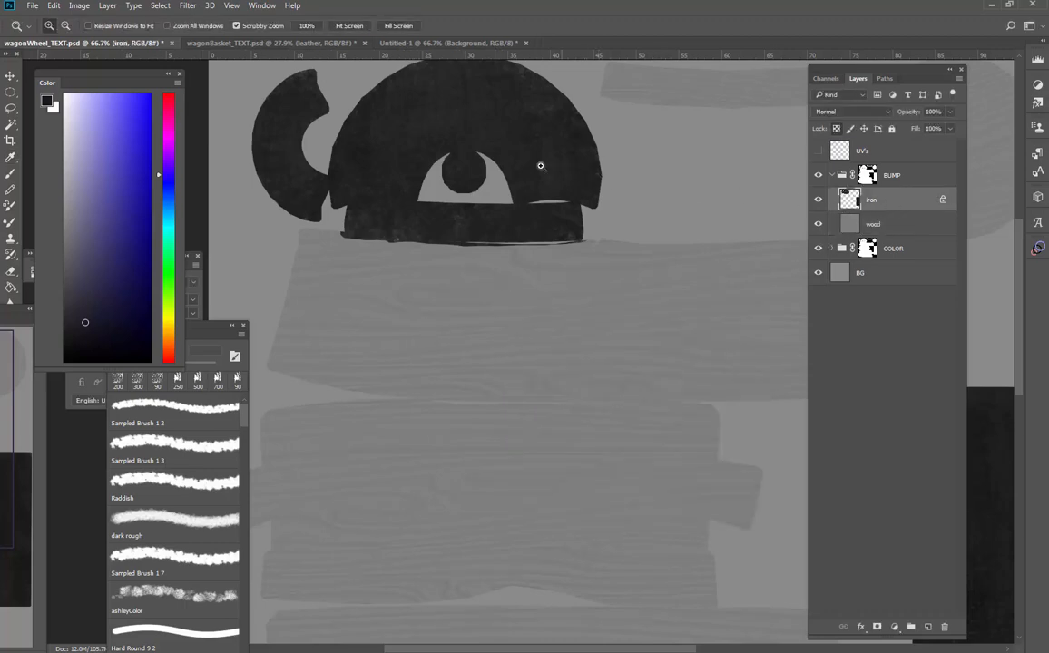
key(ctrl+l)
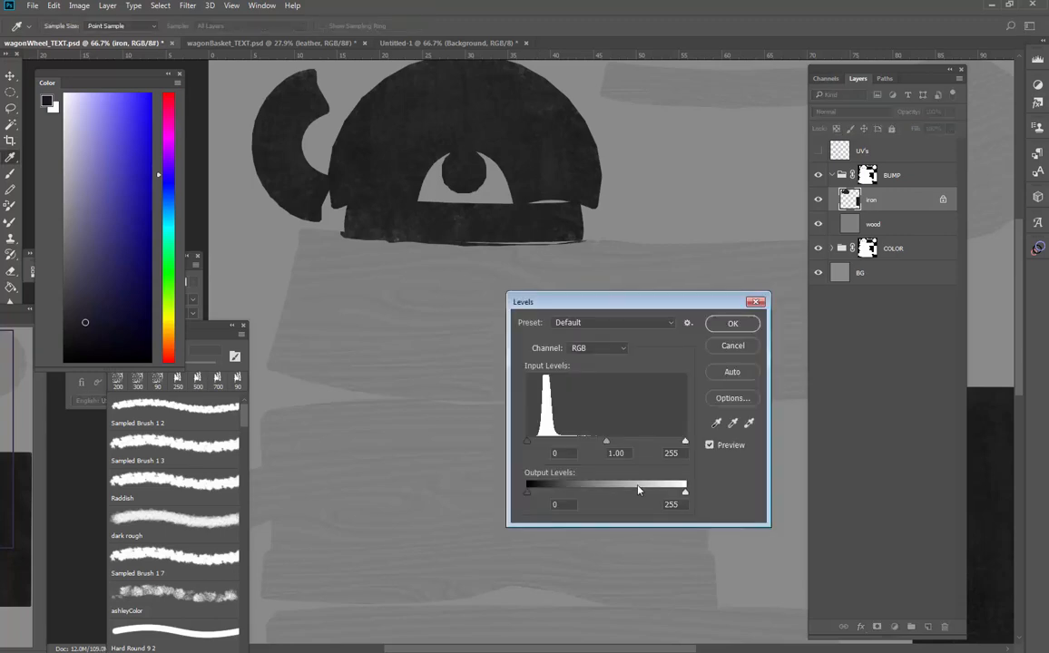
drag(685, 492, 724, 501)
drag(683, 441, 619, 444)
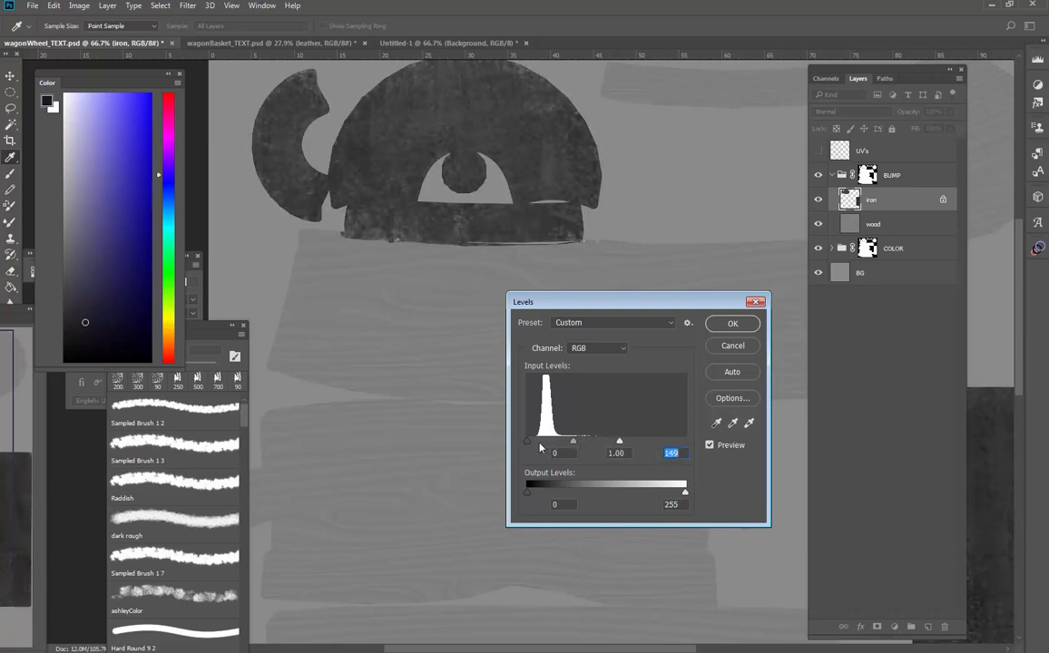
drag(527, 442, 549, 445)
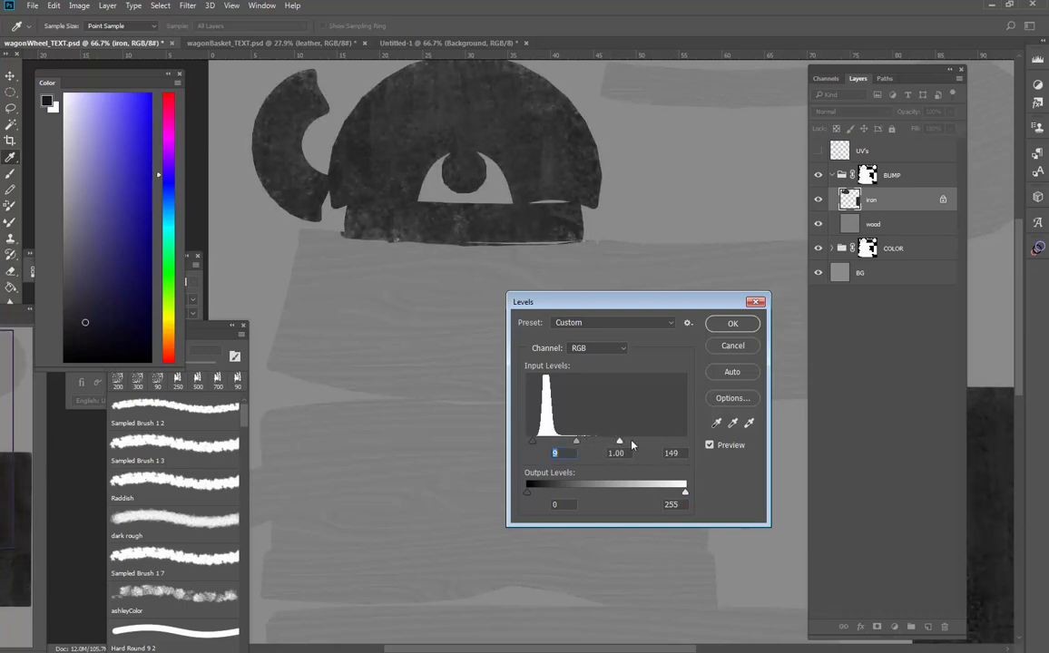
drag(620, 442, 614, 443)
drag(532, 442, 544, 444)
click(542, 440)
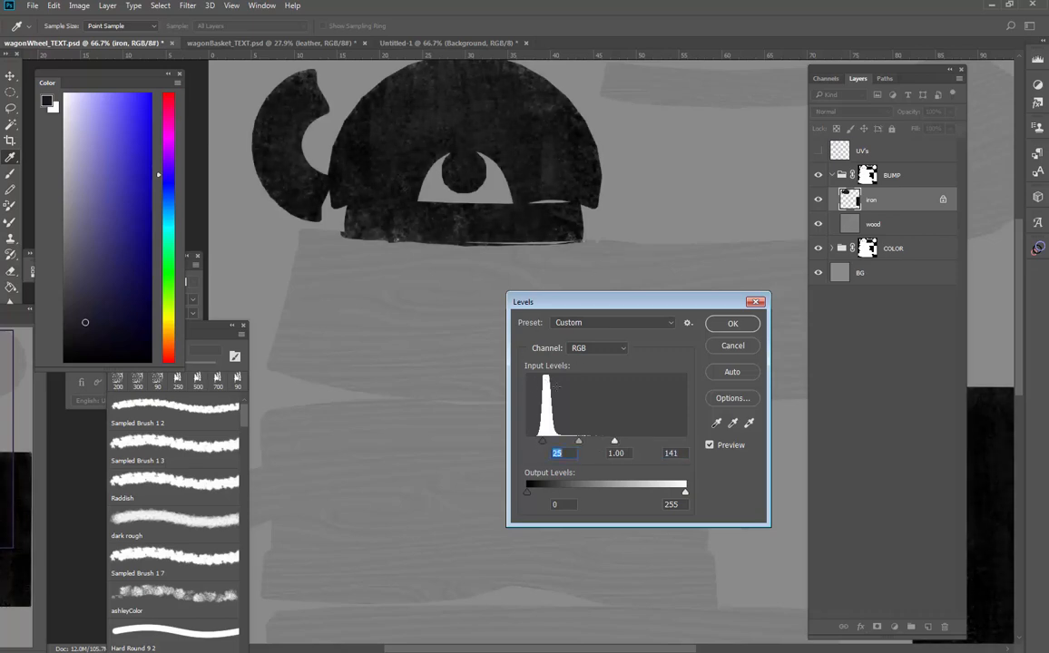
drag(541, 442, 533, 444)
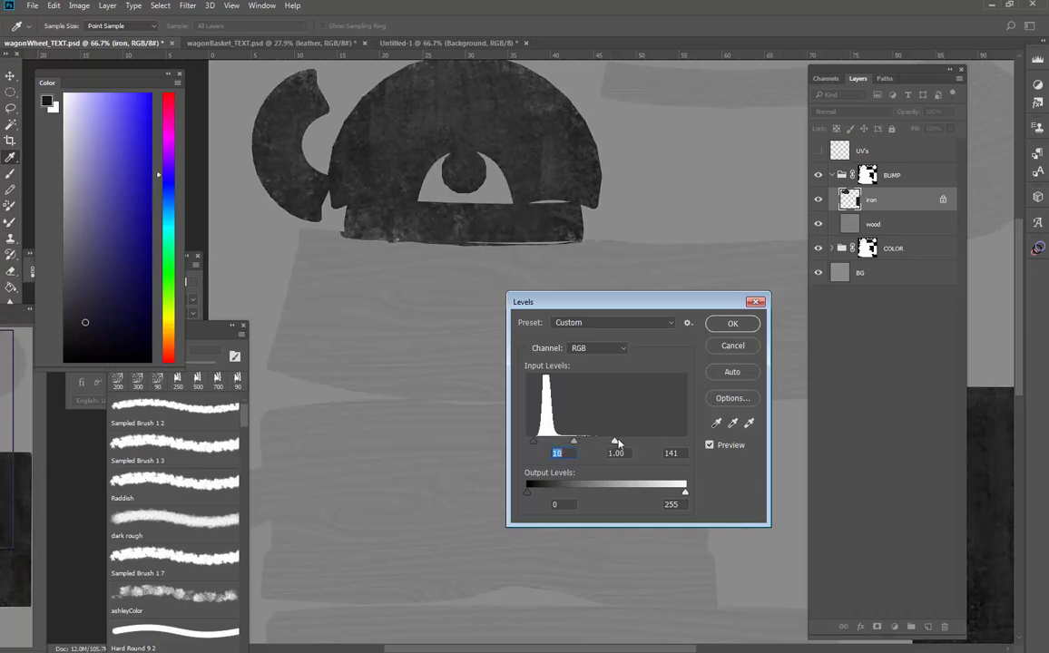
mouse_move(614, 442)
mouse_down()
mouse_move(601, 443)
mouse_move(615, 444)
mouse_up()
click(731, 324)
Save a JPEG copy of the bump texture as wagonWheel_BUMP.jpg in the TEXTURES folder
key(z)
drag(789, 358, 621, 211)
drag(644, 355, 722, 408)
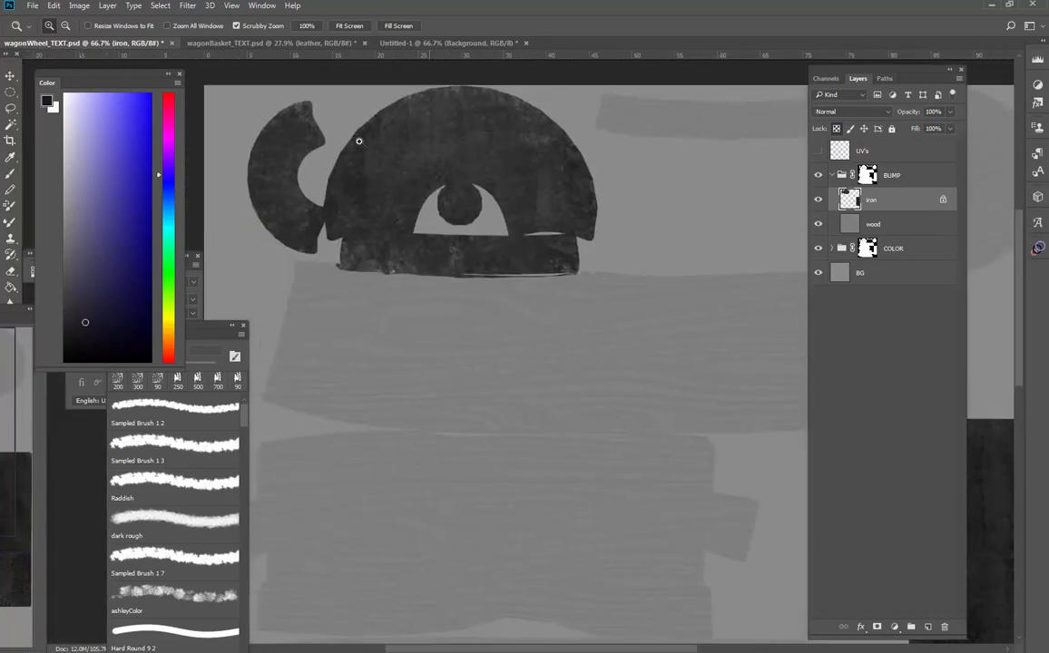
key(ctrl+shift+s)
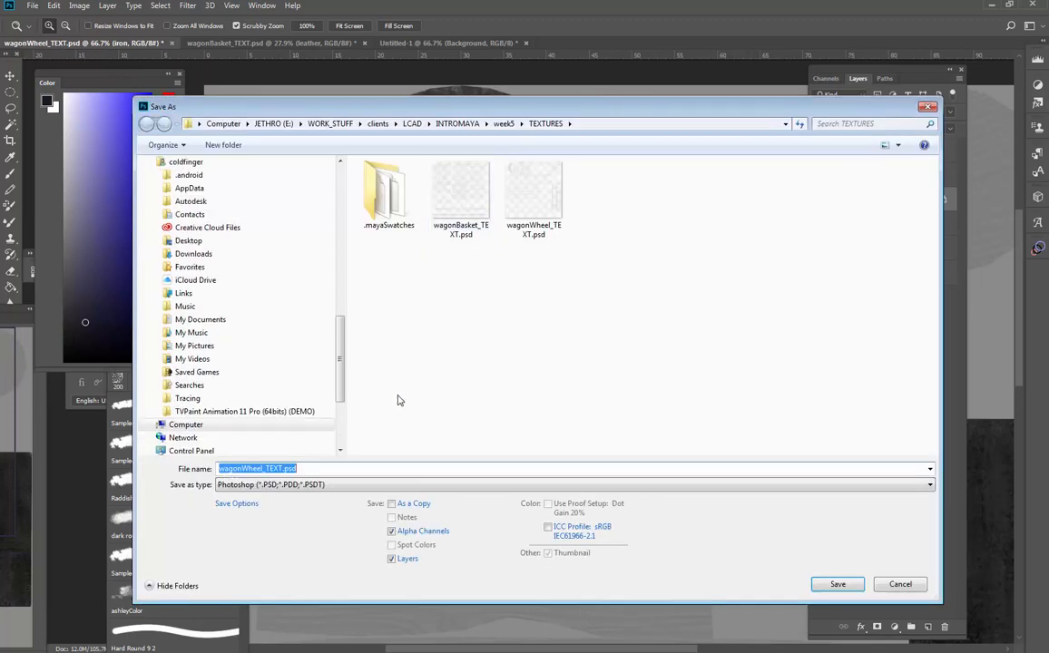
click(338, 484)
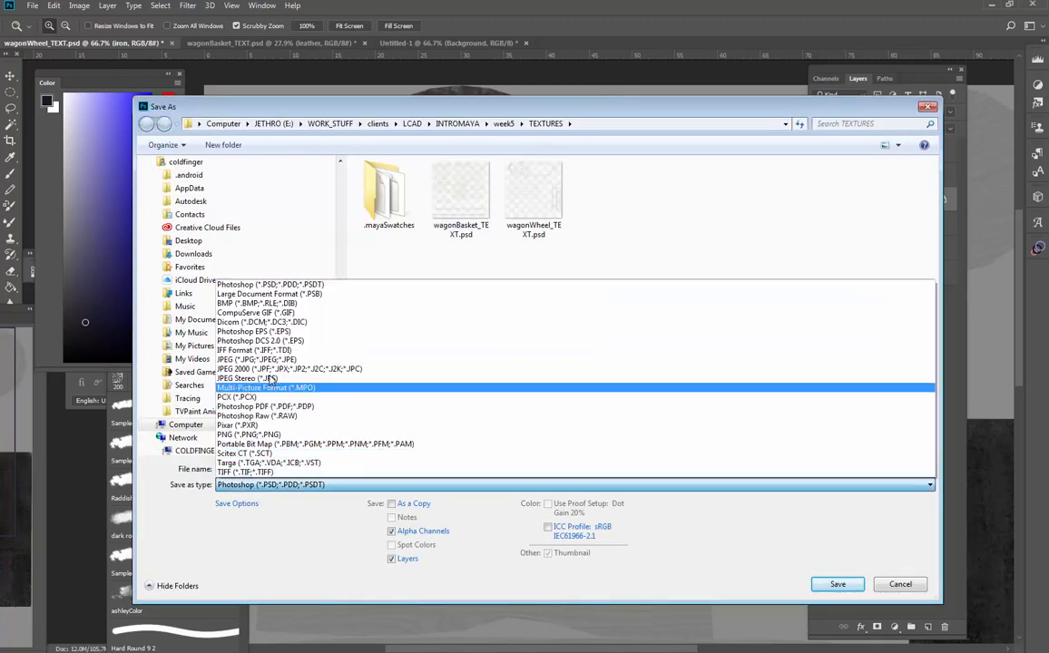
click(316, 336)
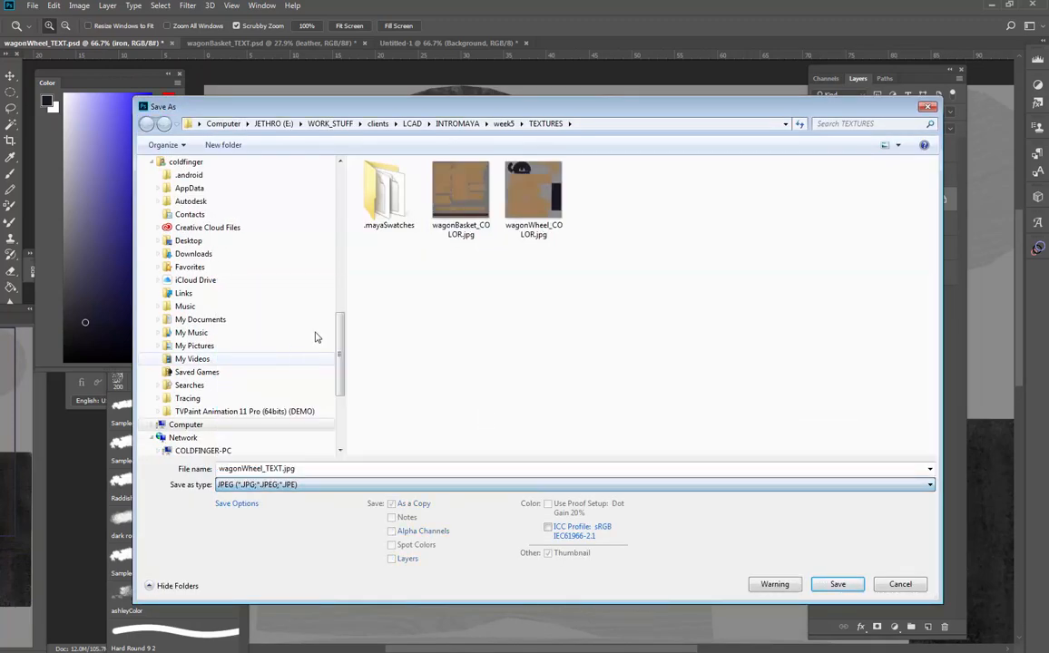
double_click(285, 469)
drag(285, 469, 265, 469)
text(BUMP)
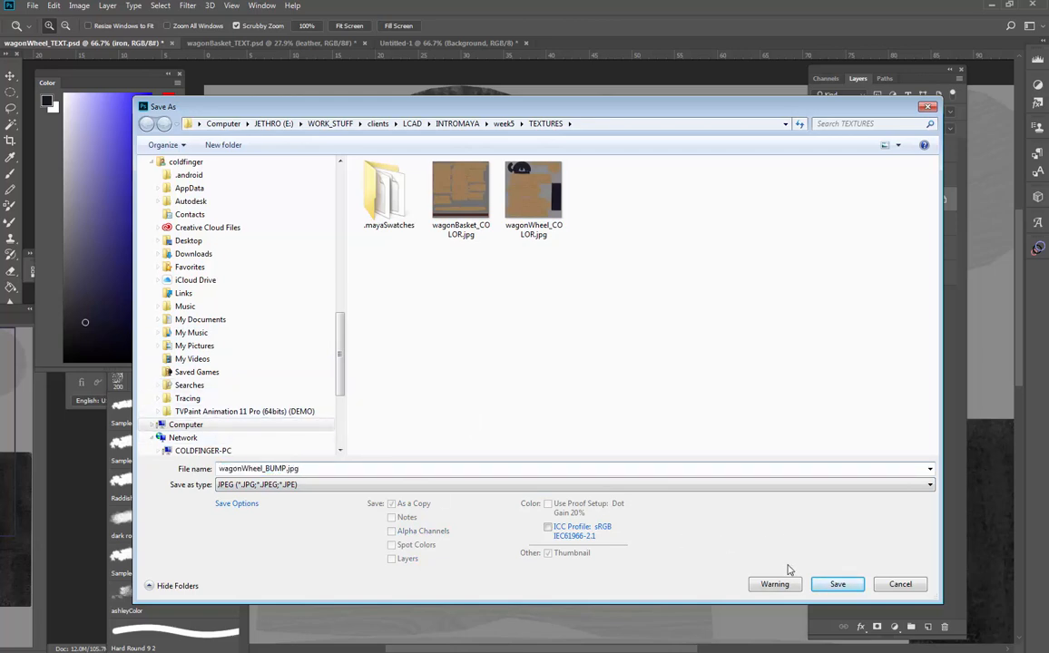
click(839, 584)
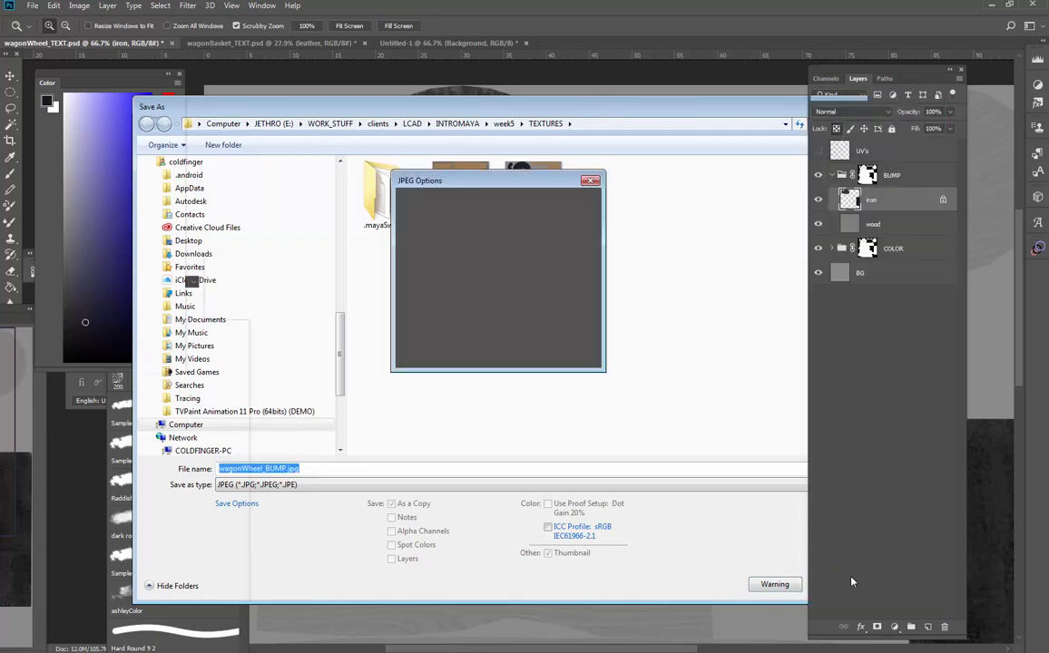
click(567, 201)
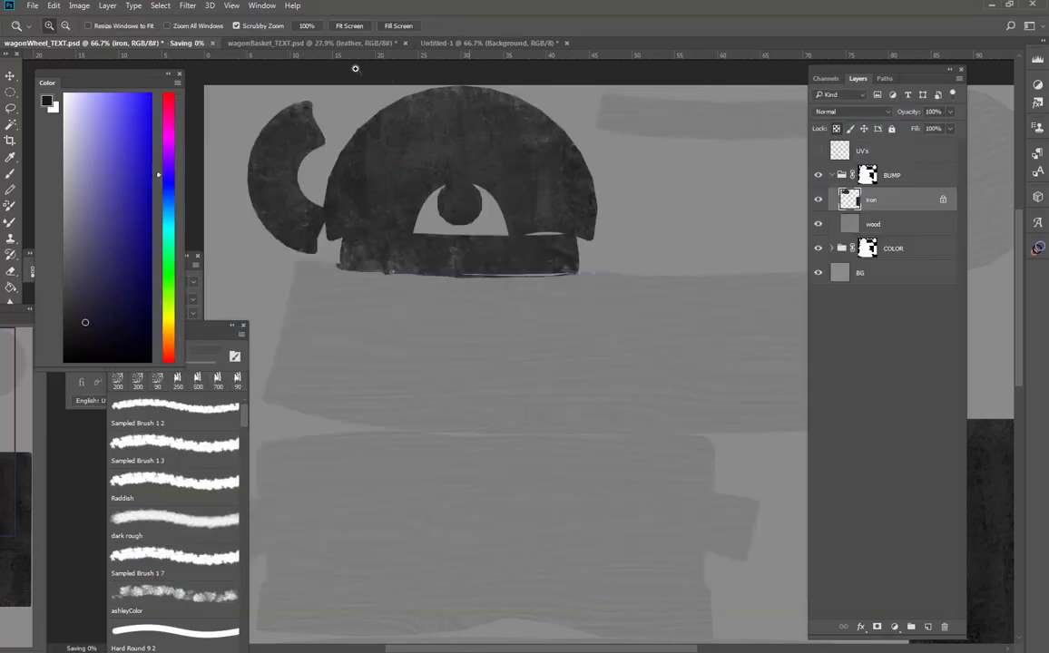
In the wagonBasket_TEXT.psd document, duplicate the COLOR group and rename the copy BUMP
click(295, 43)
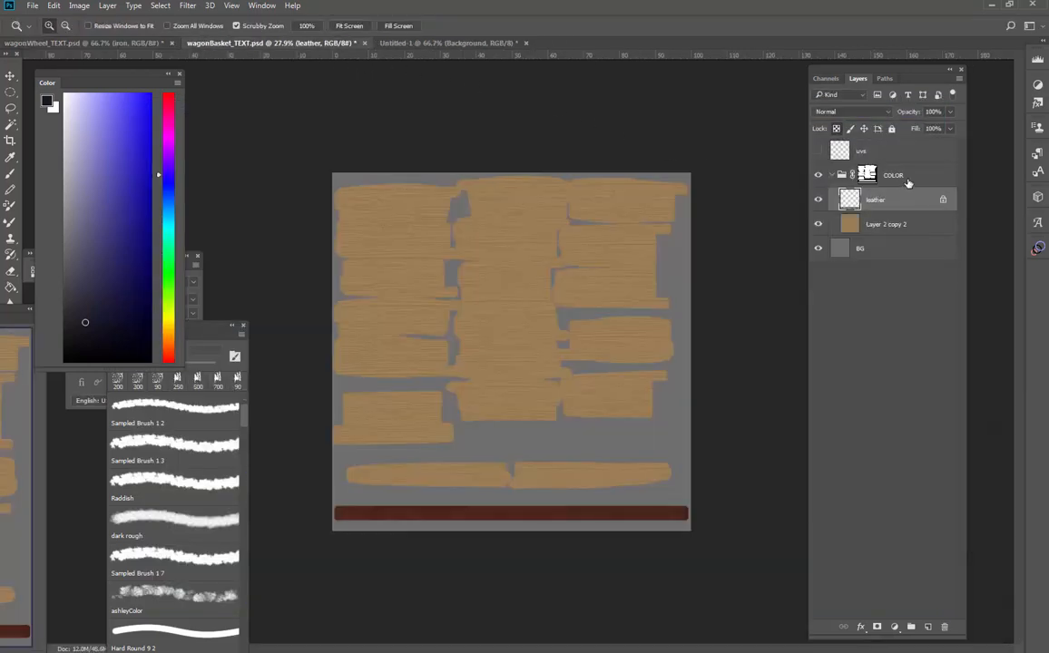
drag(907, 181, 927, 626)
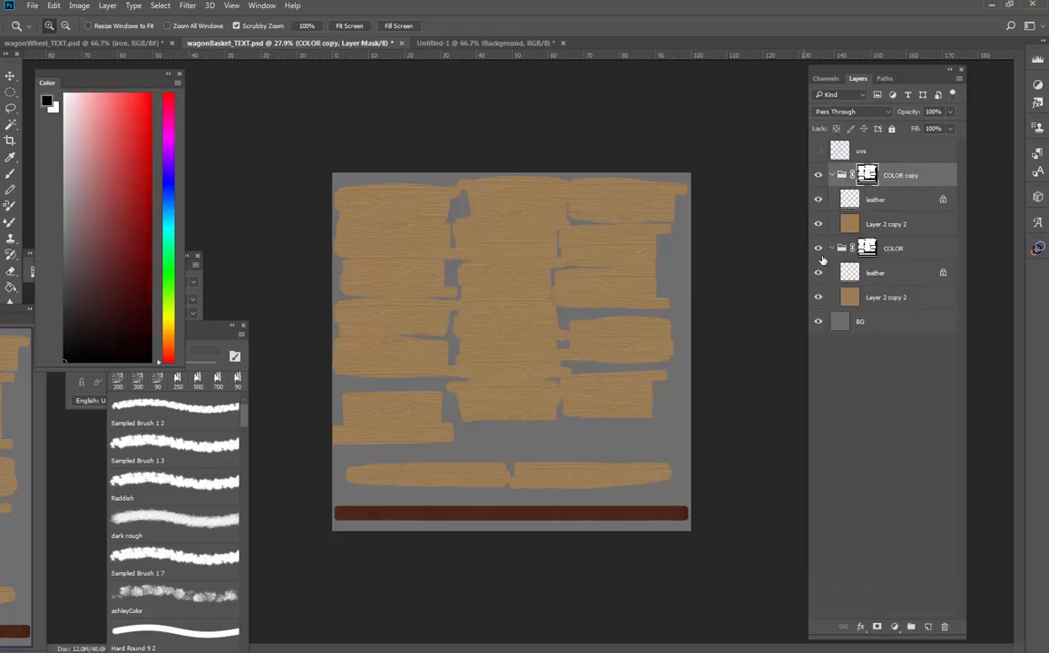
click(832, 248)
double_click(895, 175)
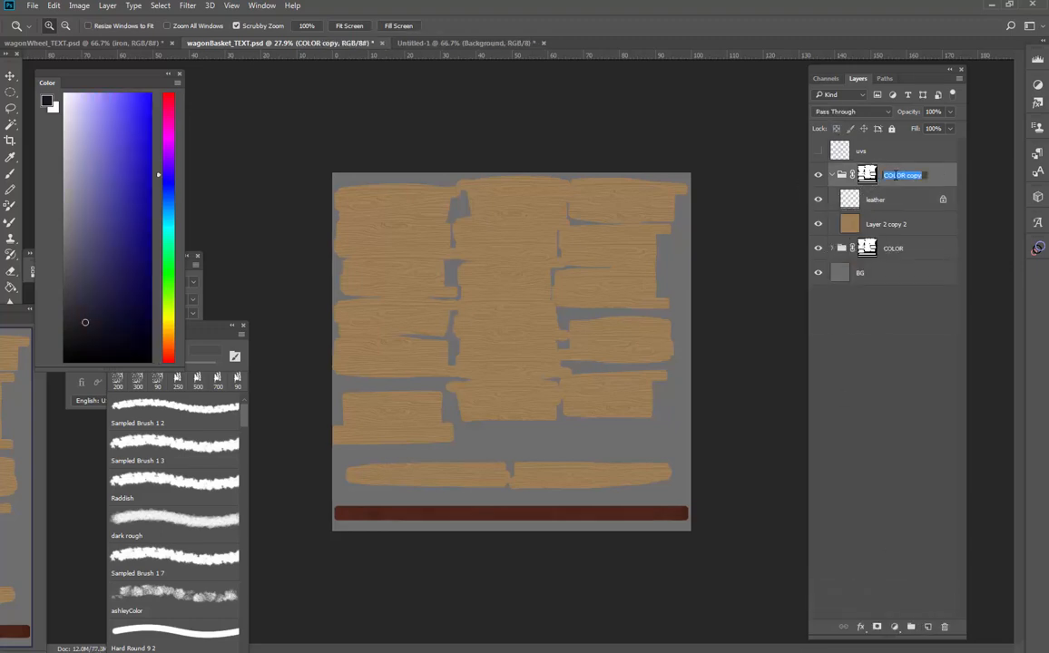
text(BUMP)
key(Return)
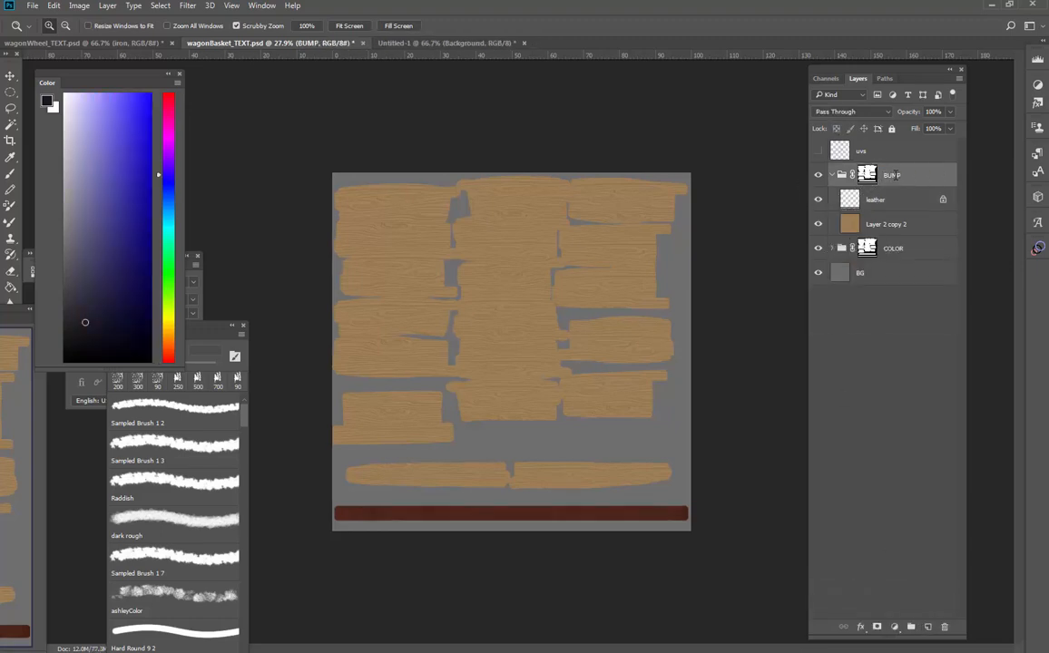
Desaturate the leather and Layer 2 copy 2 layers inside the basket's BUMP group
click(885, 199)
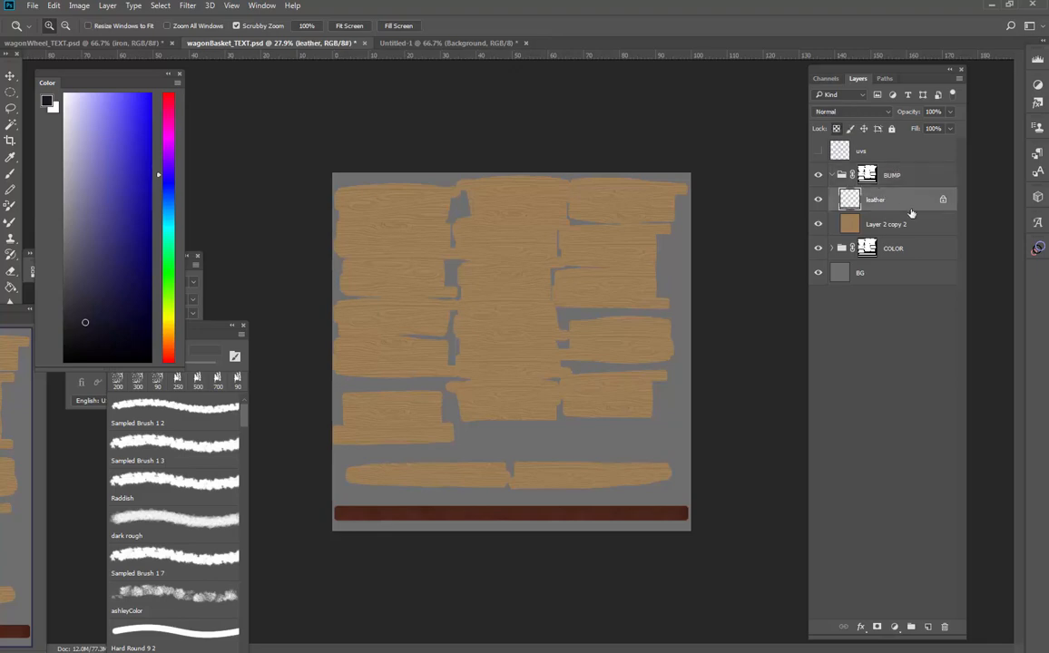
click(899, 224)
key(shift+ctrl+u)
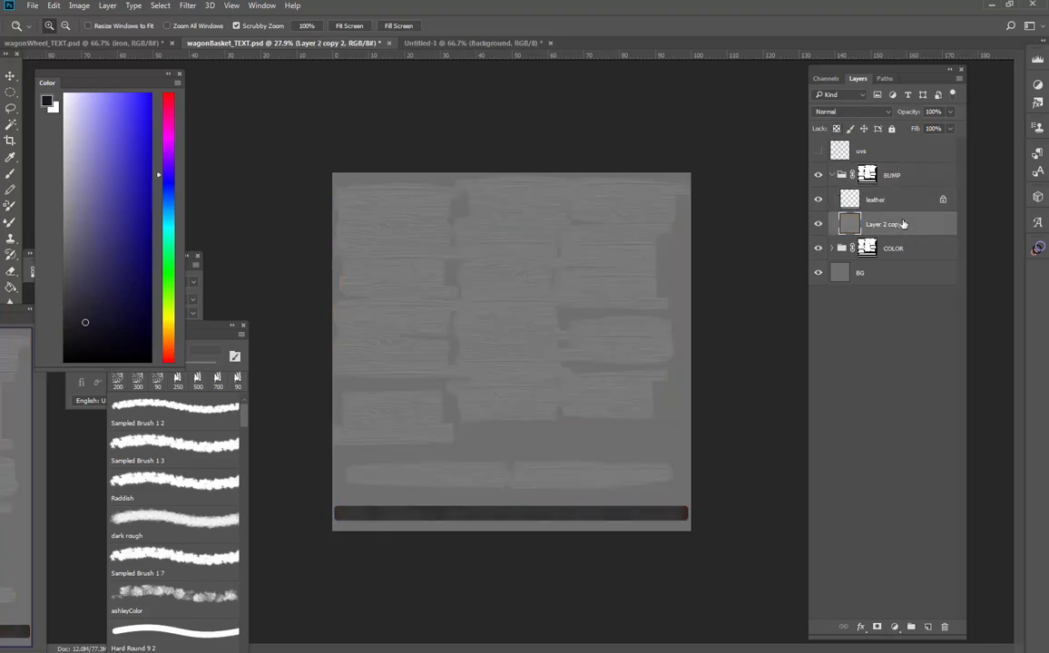
Adjust Levels on Layer 2 copy 2 in the BUMP group, setting output black to 88 and output white to 160
key(ctrl+l)
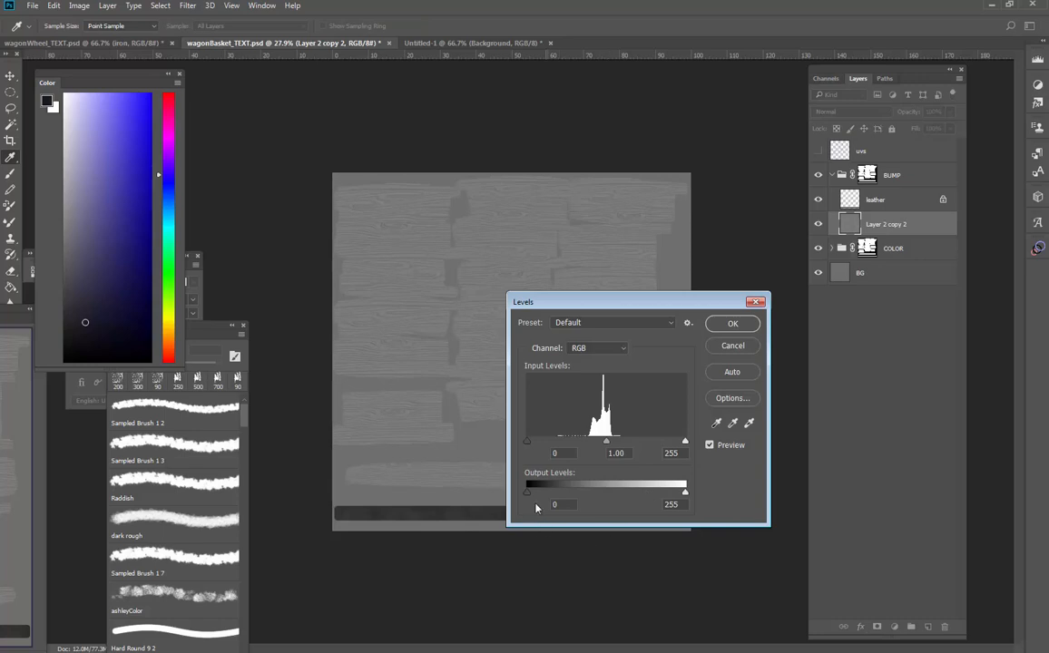
drag(527, 491, 560, 490)
drag(685, 491, 627, 502)
drag(560, 493, 578, 495)
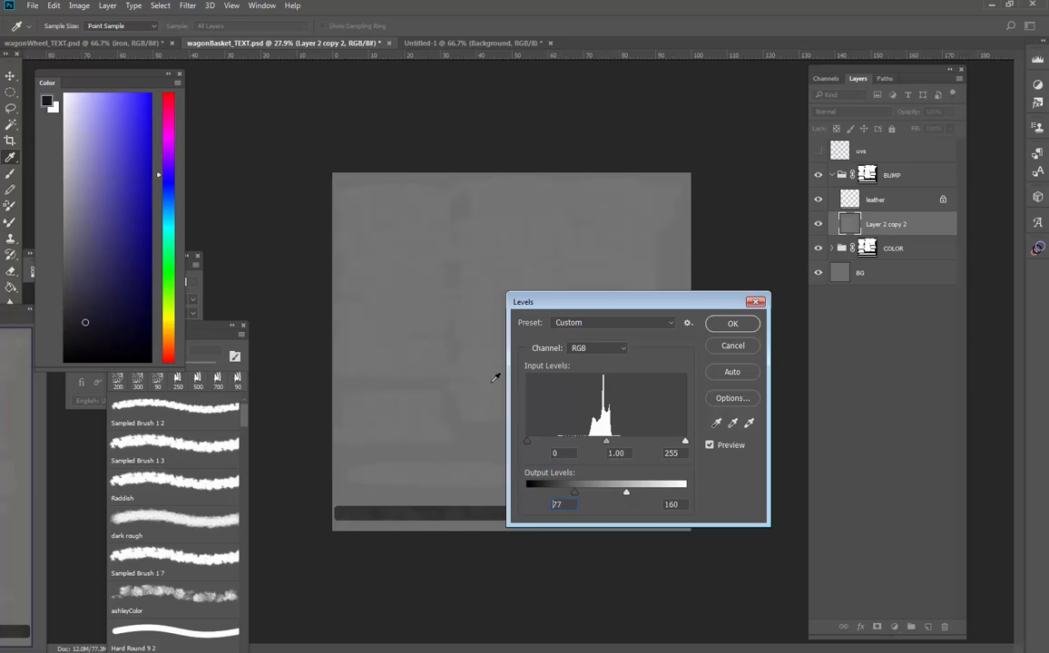
key(alt)
key(Up)
key(Up)
key(Up)
key(Up)
drag(563, 305, 645, 301)
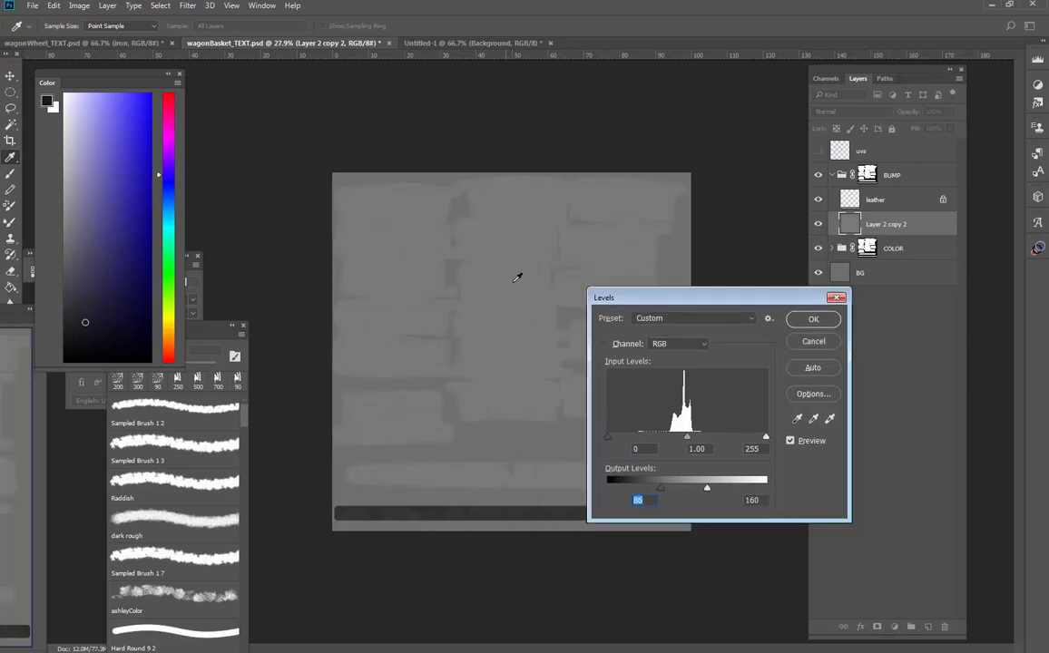
click(518, 277)
key(alt)
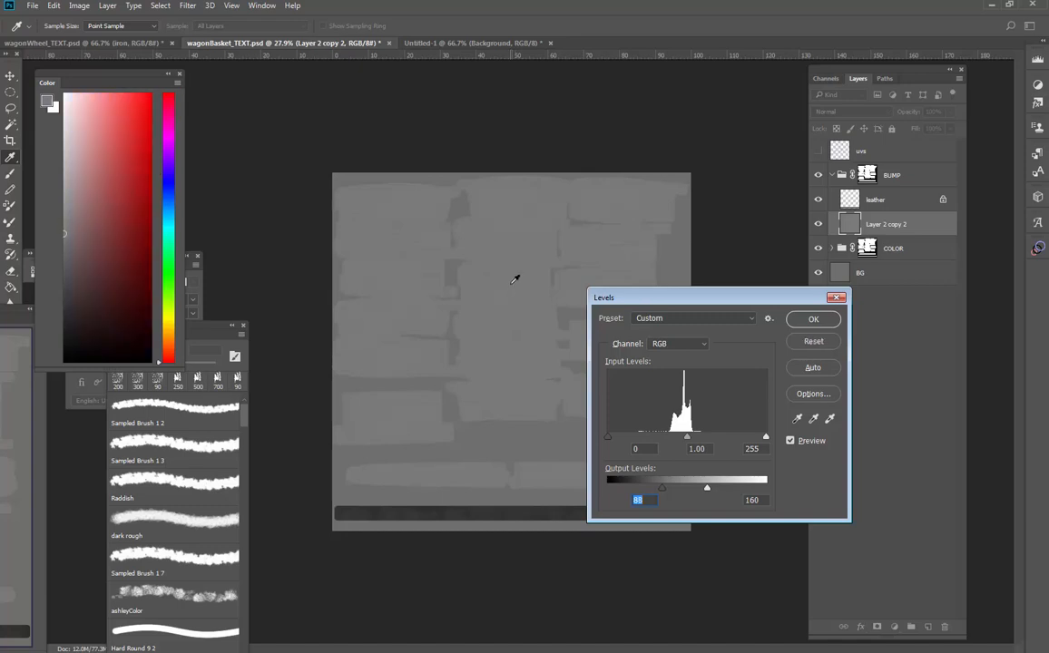
drag(627, 299, 644, 299)
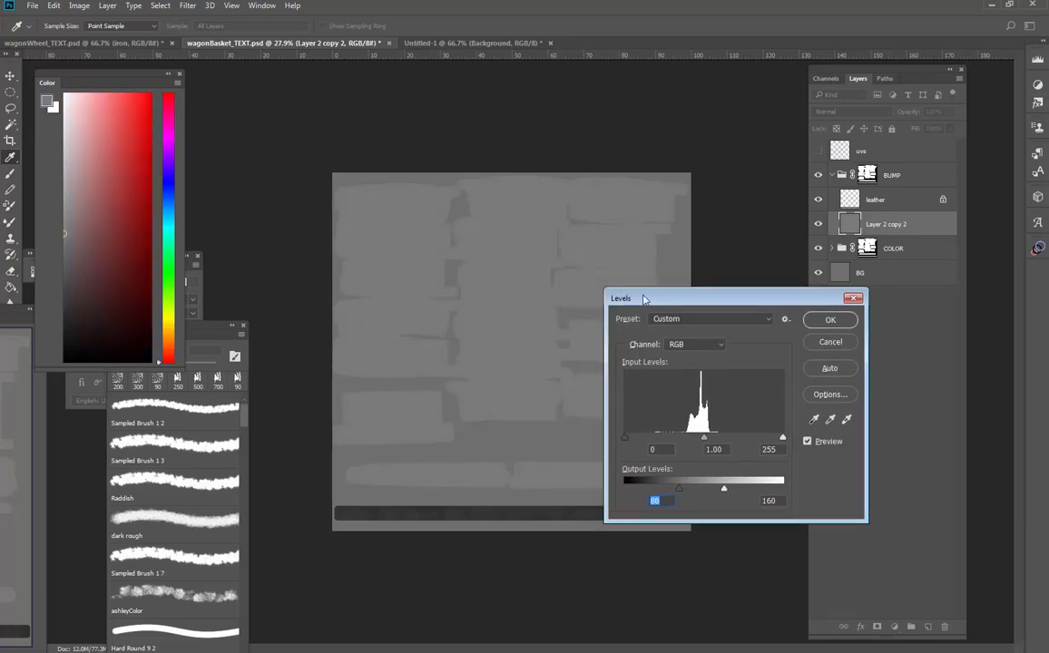
Check the wood grain and plank gaps up close, fine-tune the Levels output range, and apply it to Layer 2 copy 2
key(alt)
ctrl+click(530, 352)
ctrl+click(532, 354)
ctrl+click(532, 354)
ctrl+click(535, 345)
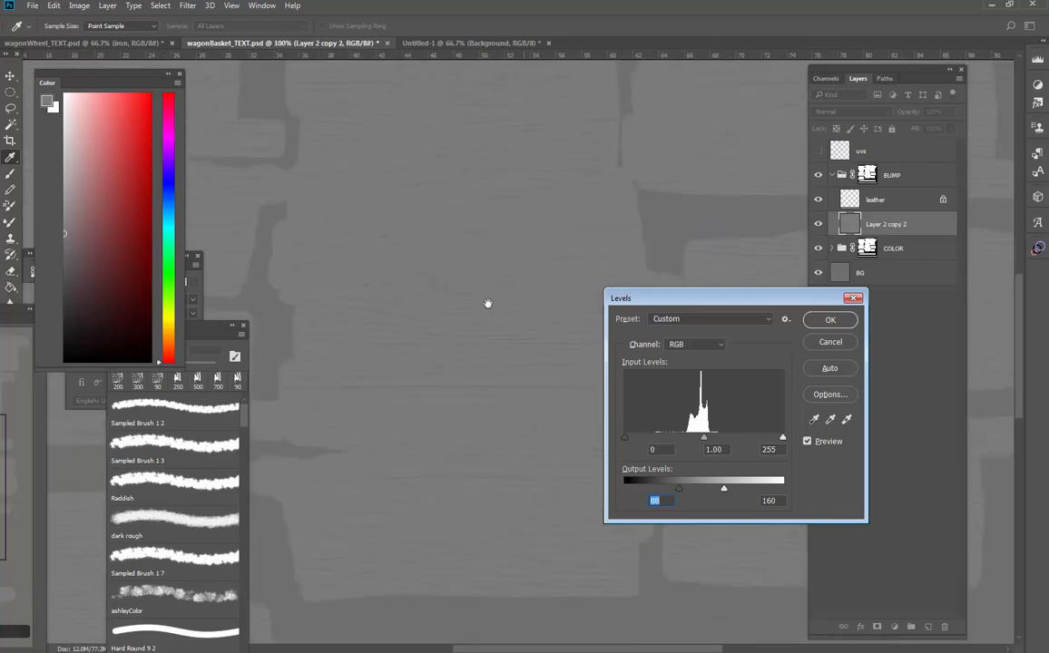
drag(487, 303, 422, 95)
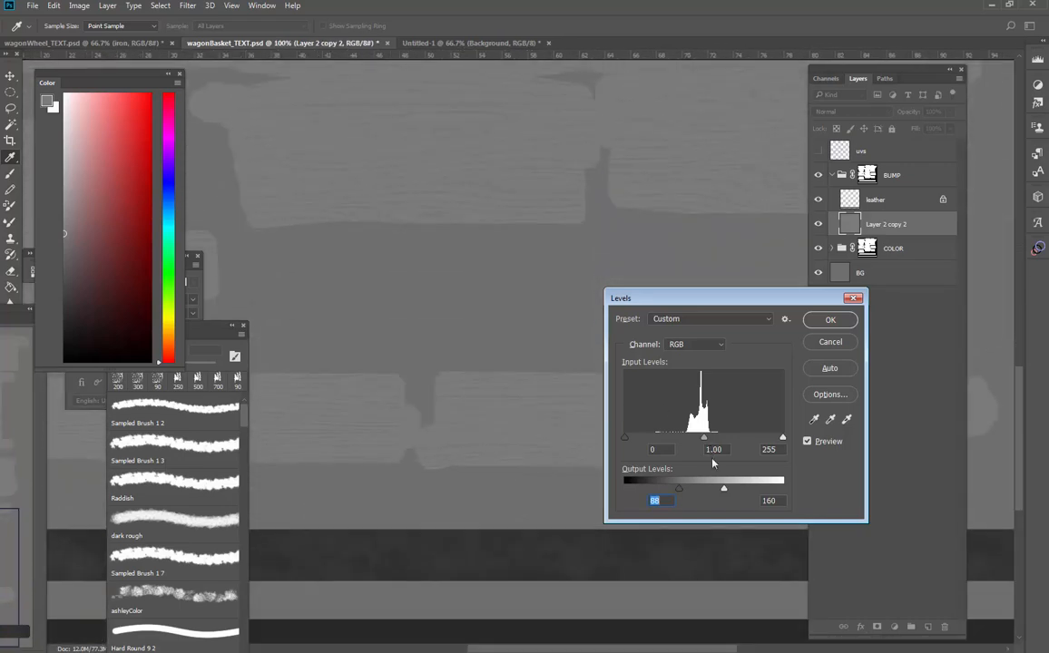
drag(688, 489, 719, 495)
click(812, 320)
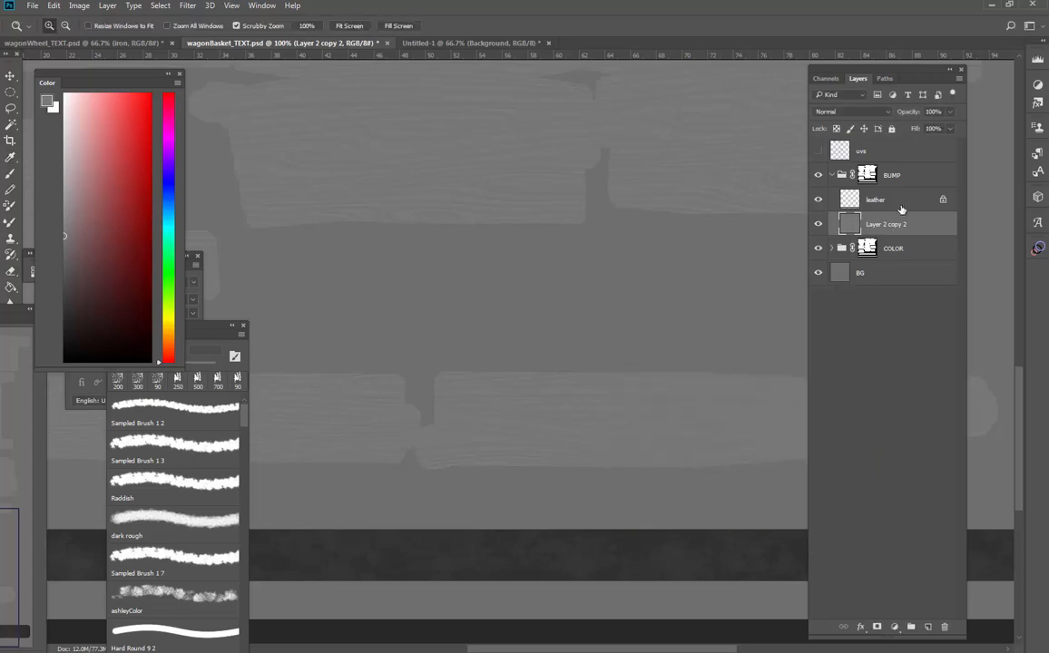
Save a JPEG copy of the basket's bump texture as wagonBasket_BUMP.jpg in the TEXTURES folder at maximum quality 12
click(840, 200)
key(z)
scroll(583, 263, down, 3)
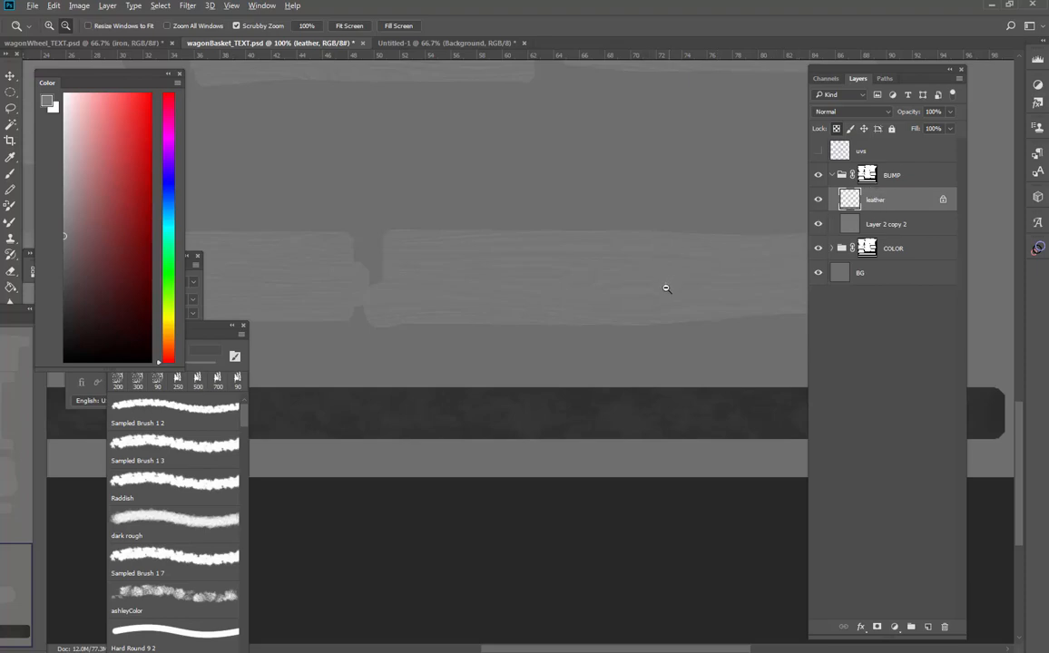
alt+scroll(665, 286, down, 5)
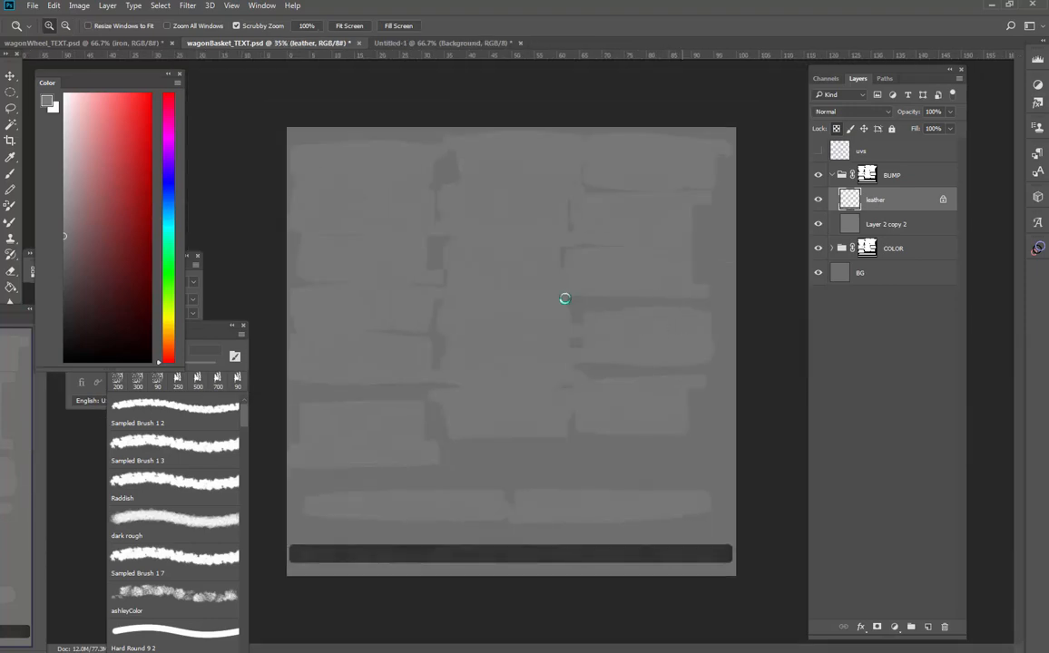
key(ctrl+shift+s)
click(346, 487)
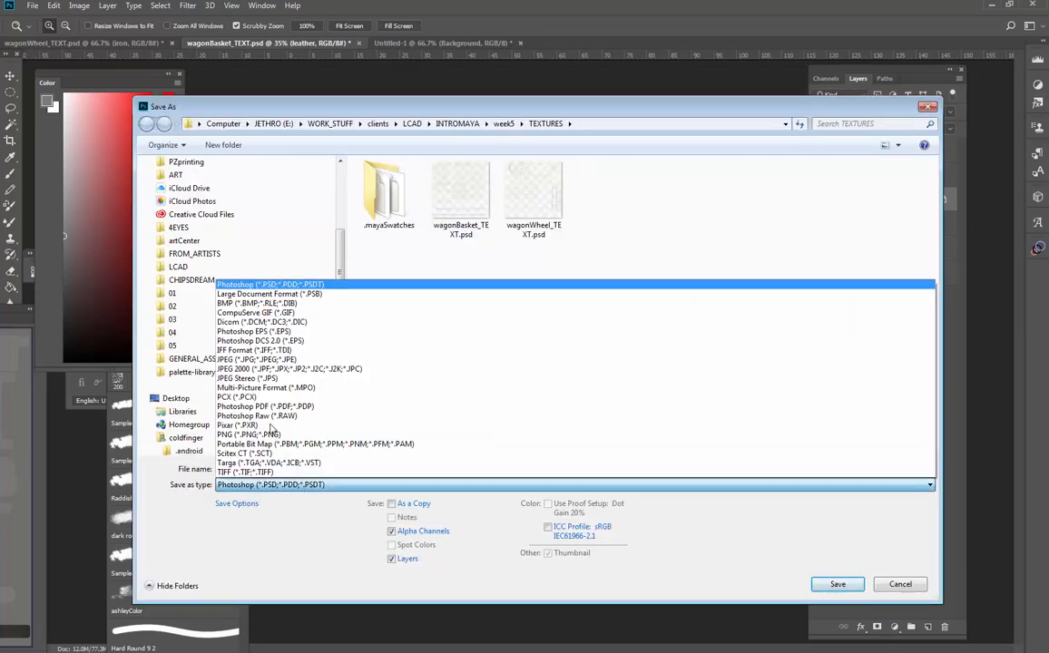
click(263, 360)
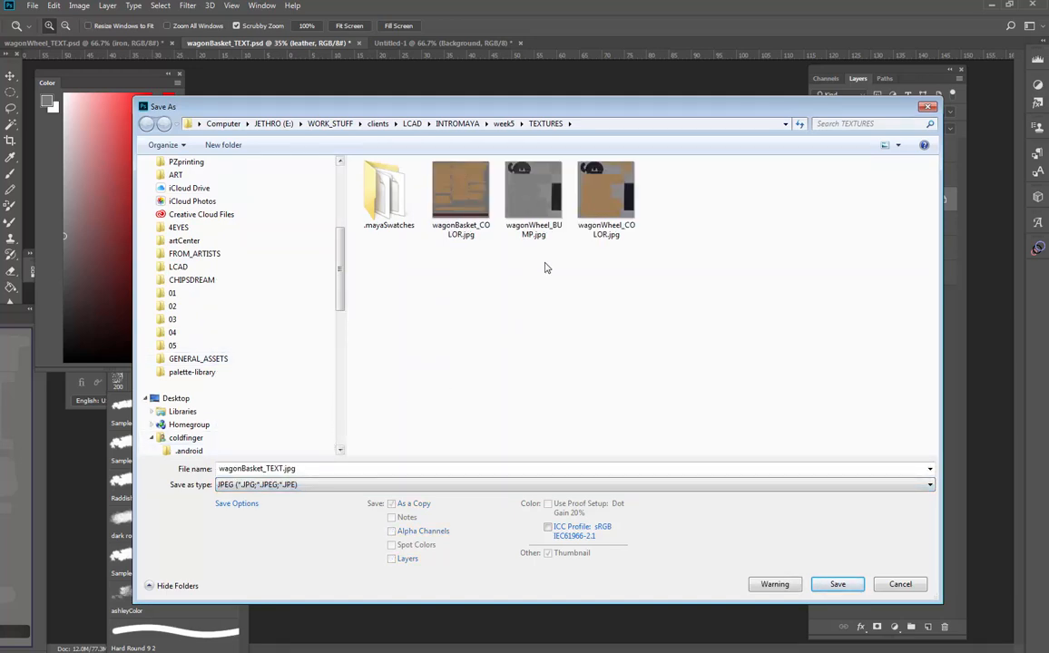
click(466, 234)
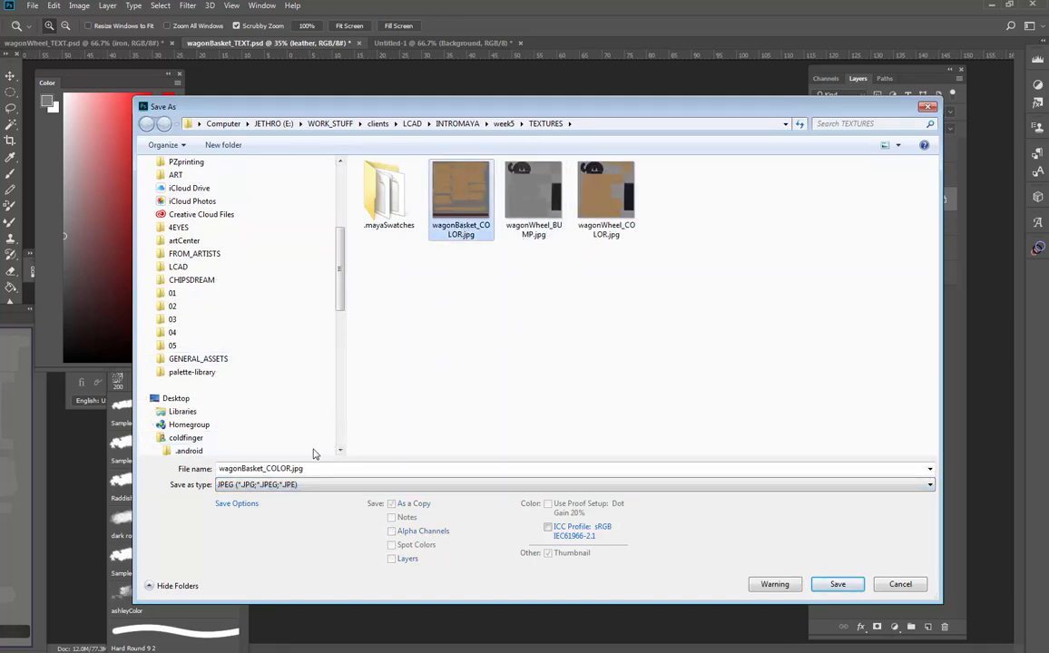
drag(291, 469, 268, 469)
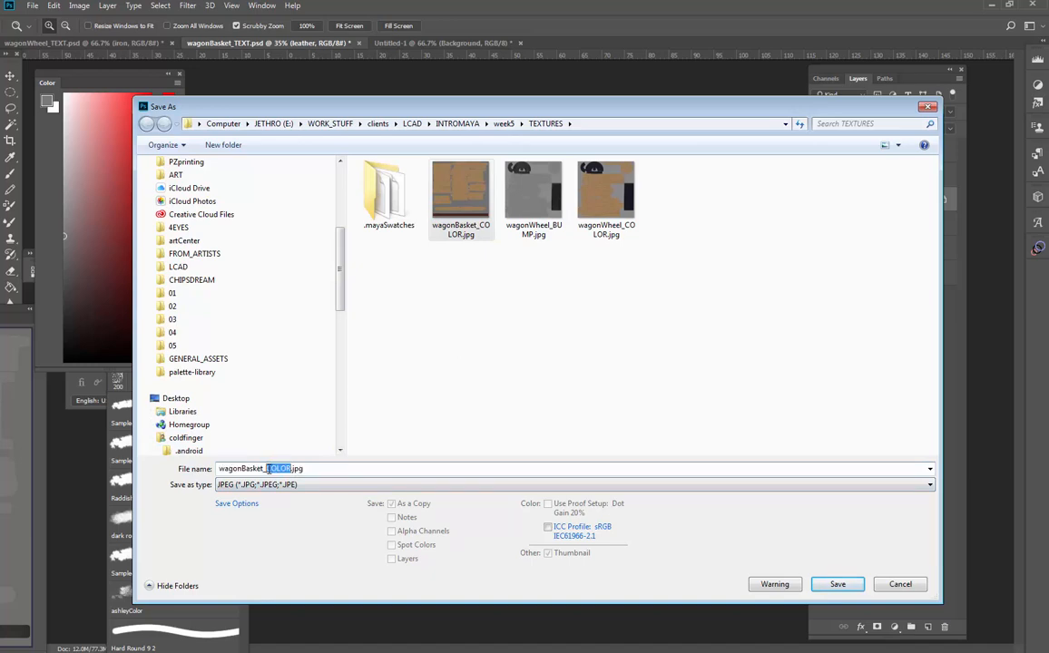
text(BUMP)
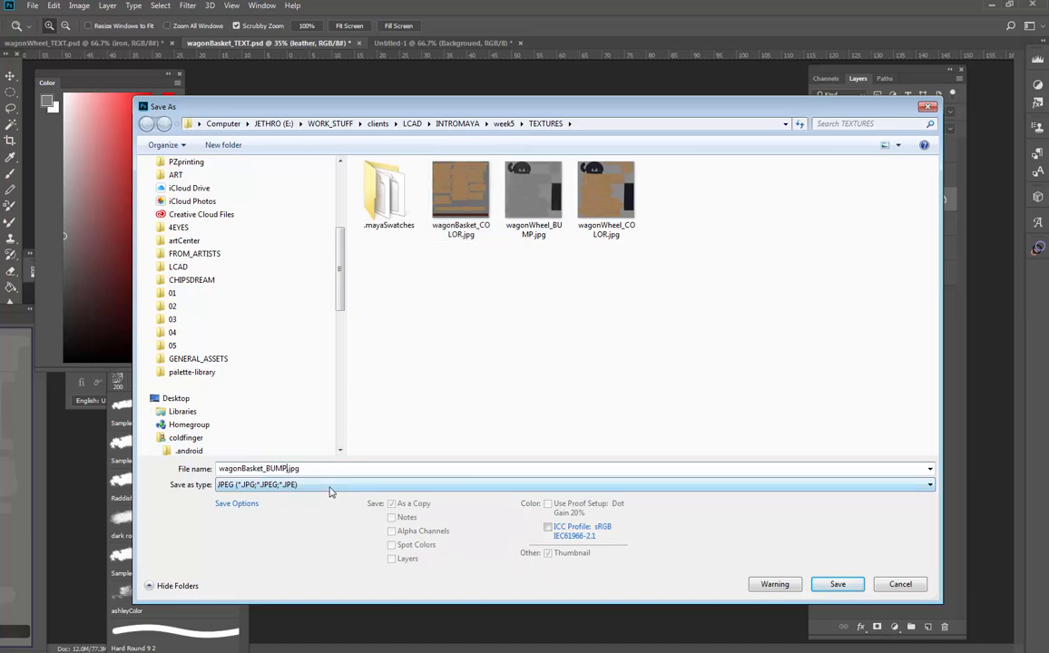
click(838, 584)
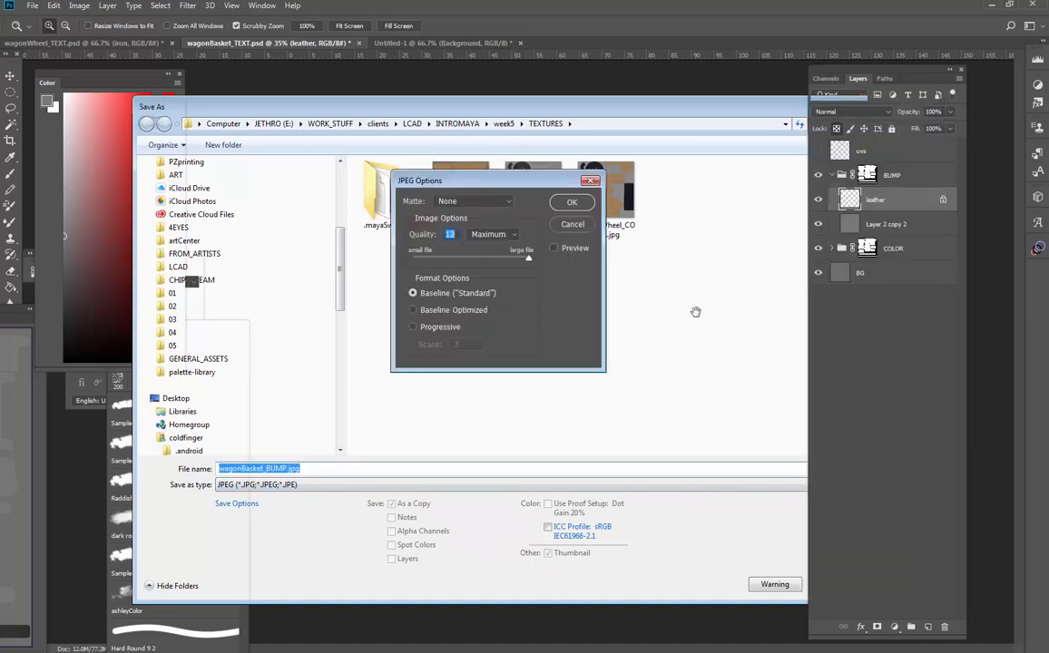
click(580, 208)
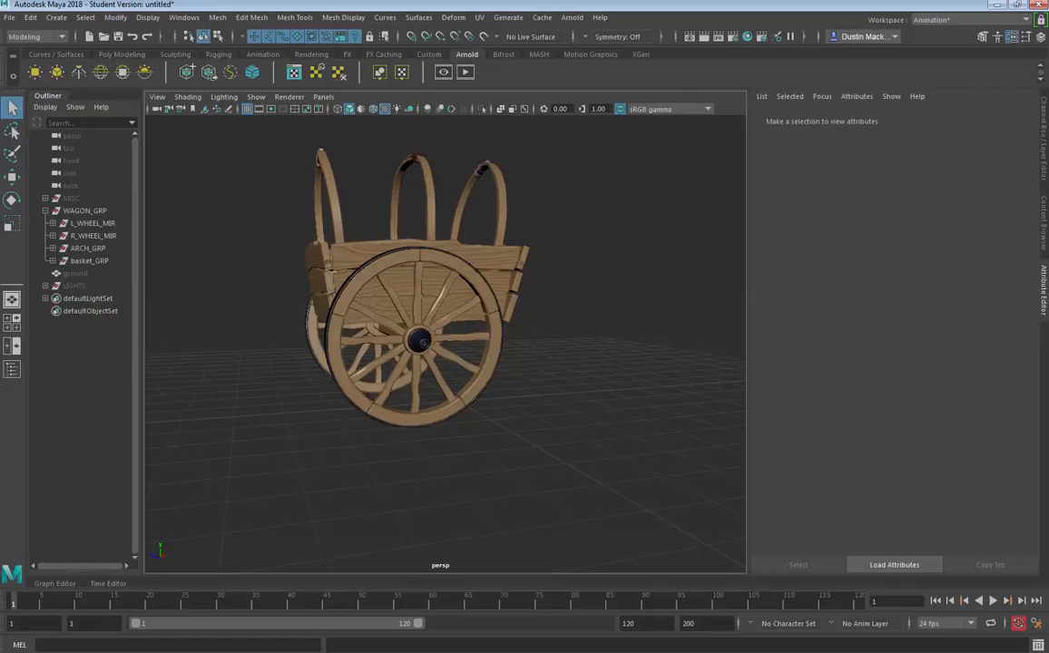
Switch to Maya, view the wagon model from another side, and bring up its shader networks in the Hypershade
alt+drag(253, 509, 372, 468)
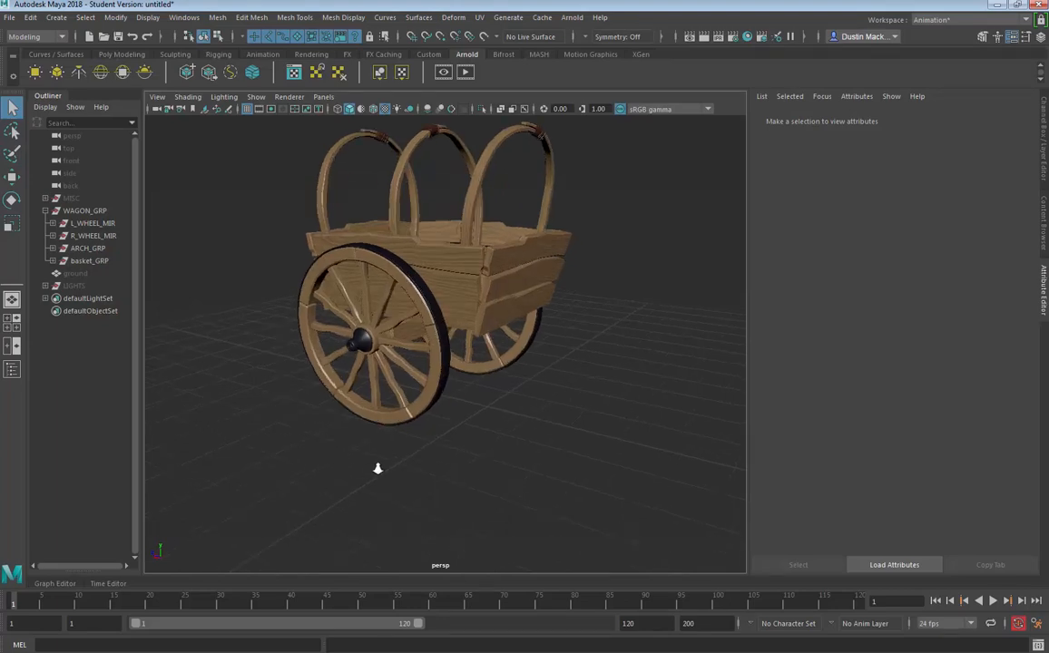
alt+drag(387, 287, 508, 208)
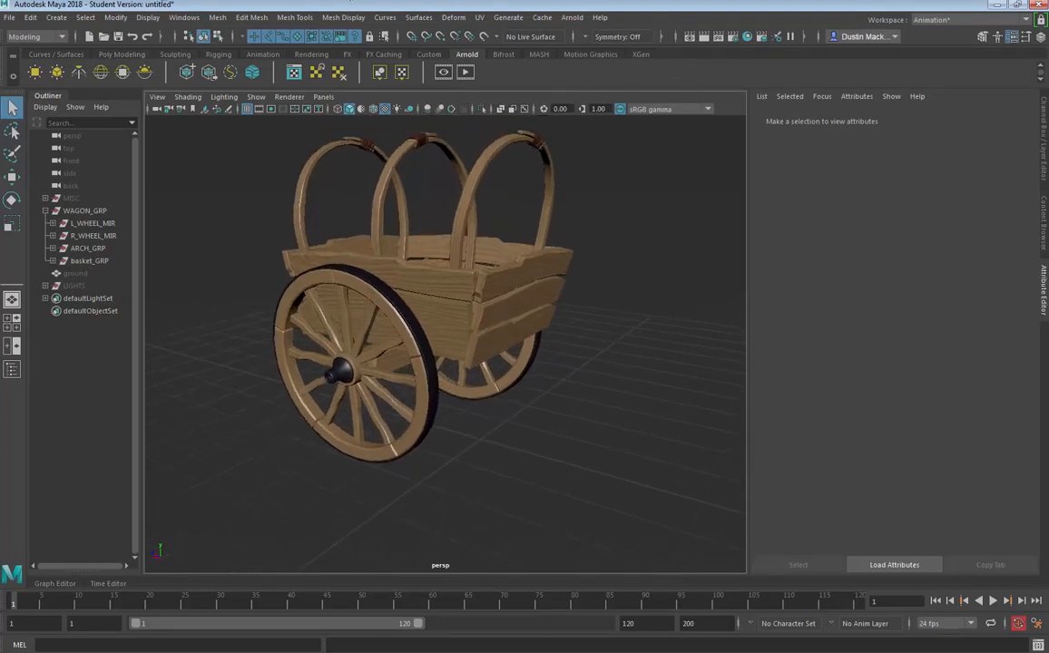
drag(123, 115, 801, 80)
click(904, 79)
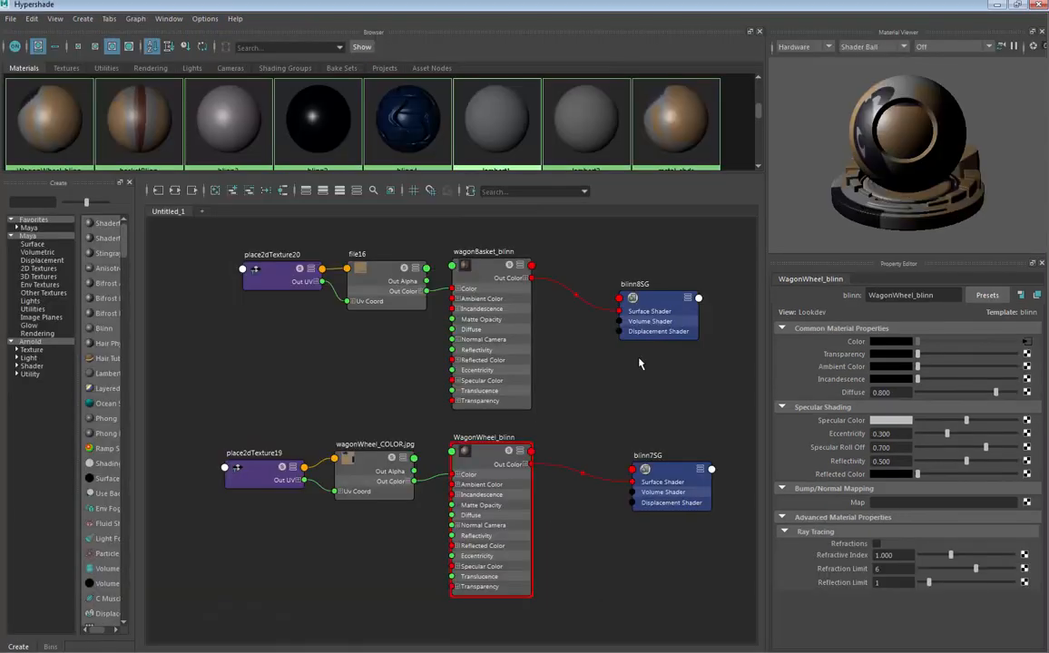
Connect a new File texture to the Bump/Normal Mapping of the WagonWheel_blinn material
alt+middle_drag(645, 316, 665, 268)
alt+middle_drag(627, 359, 627, 311)
drag(498, 354, 521, 355)
alt+middle_drag(508, 347, 483, 299)
drag(501, 301, 493, 293)
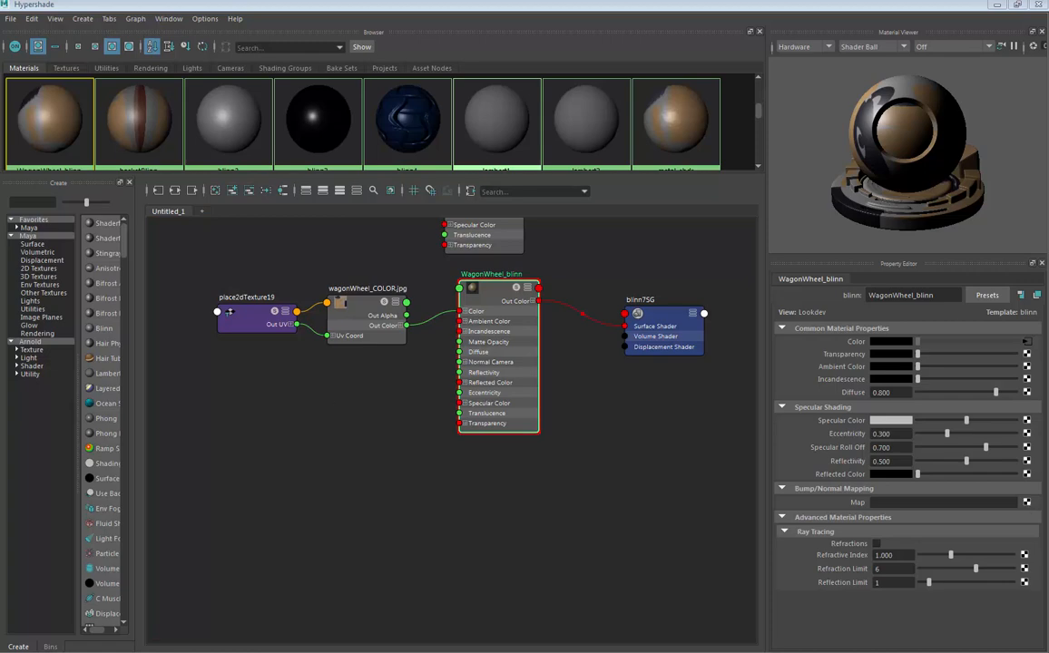
click(1027, 502)
drag(206, 271, 549, 187)
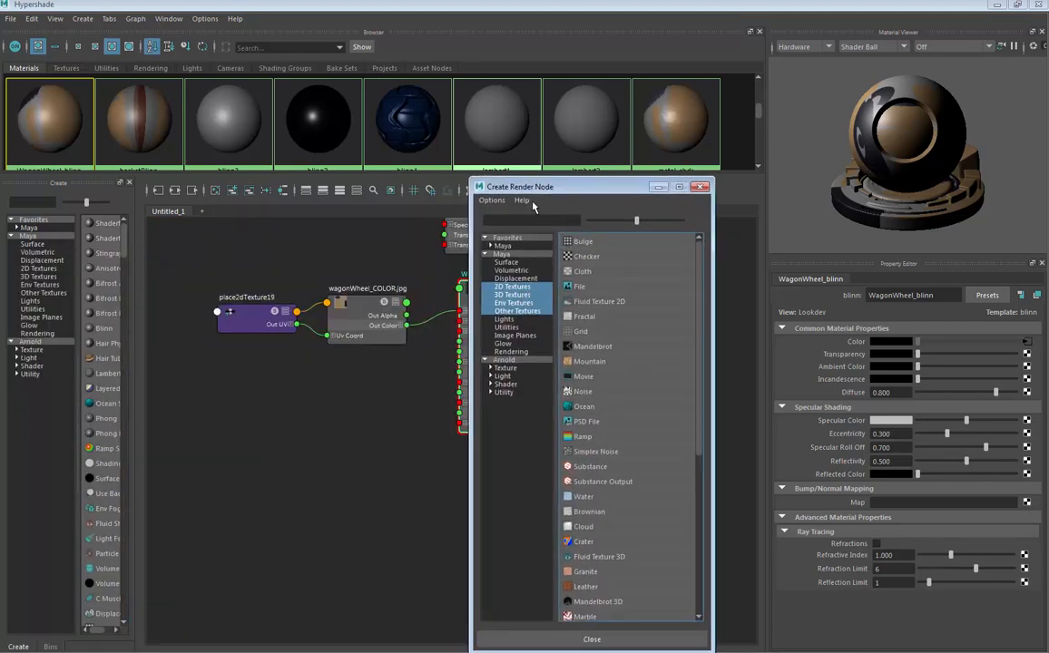
drag(565, 184, 632, 151)
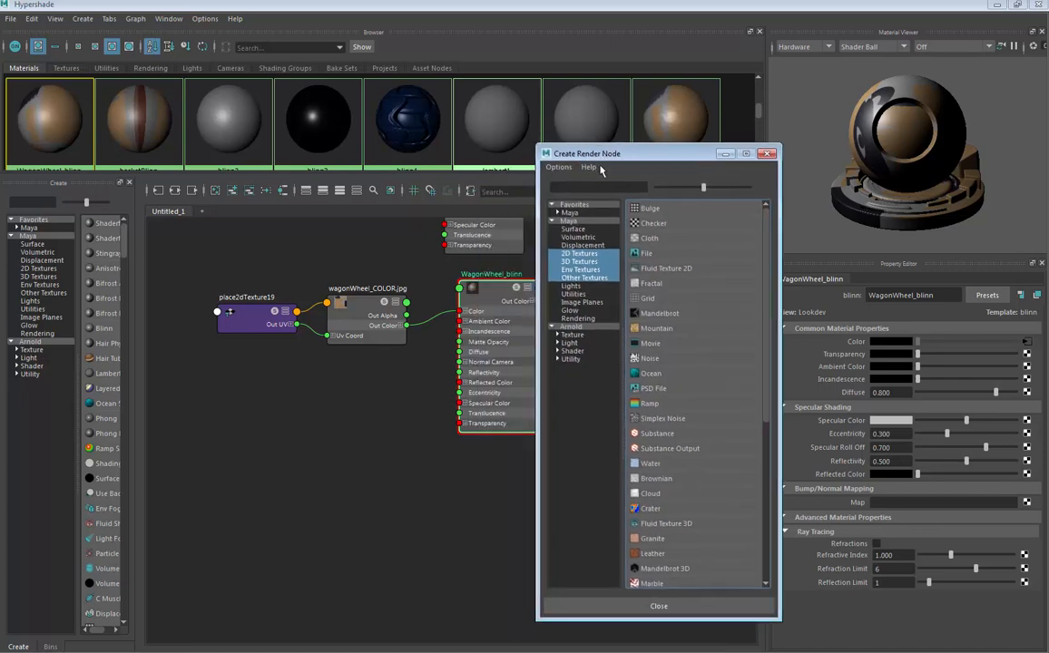
click(674, 256)
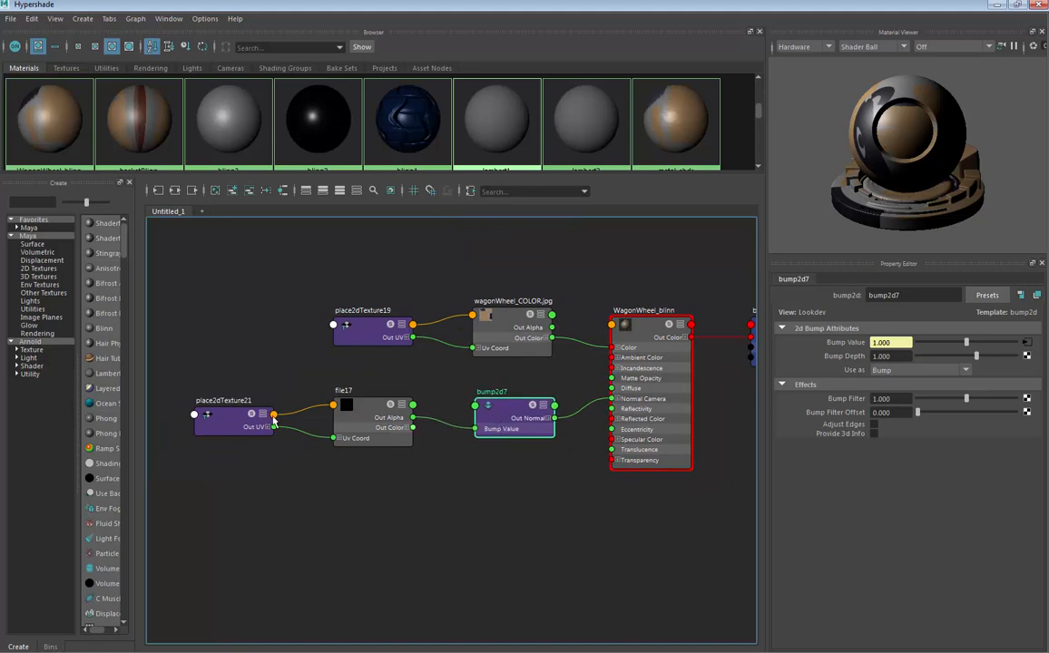
Space out the placement, file and material nodes of the WagonWheel_blinn network so the connections are easy to follow
click(360, 419)
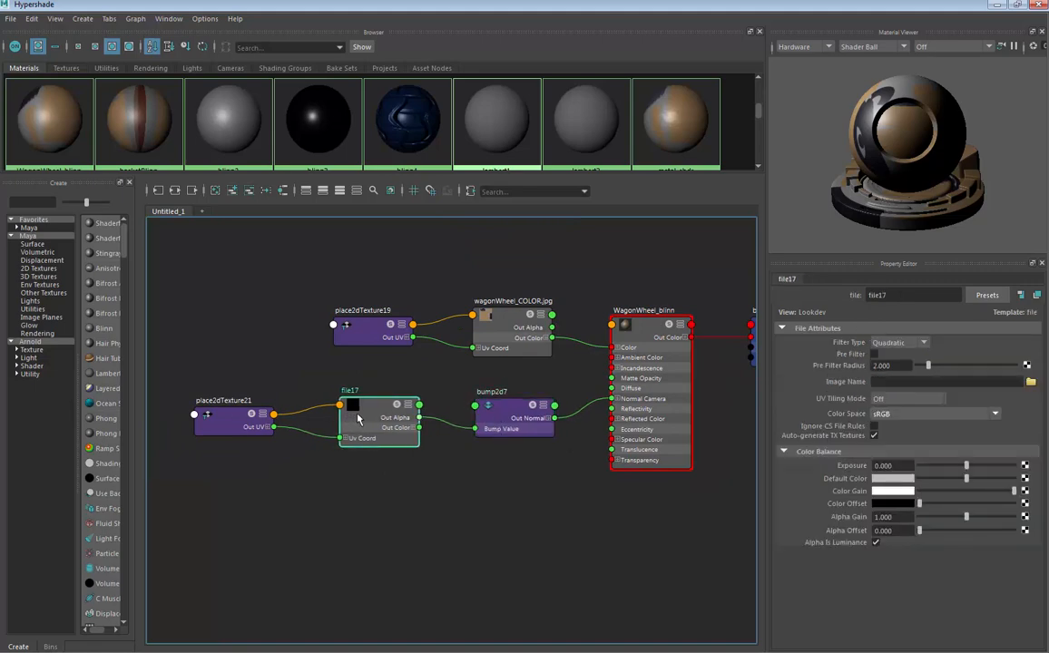
drag(238, 424, 236, 414)
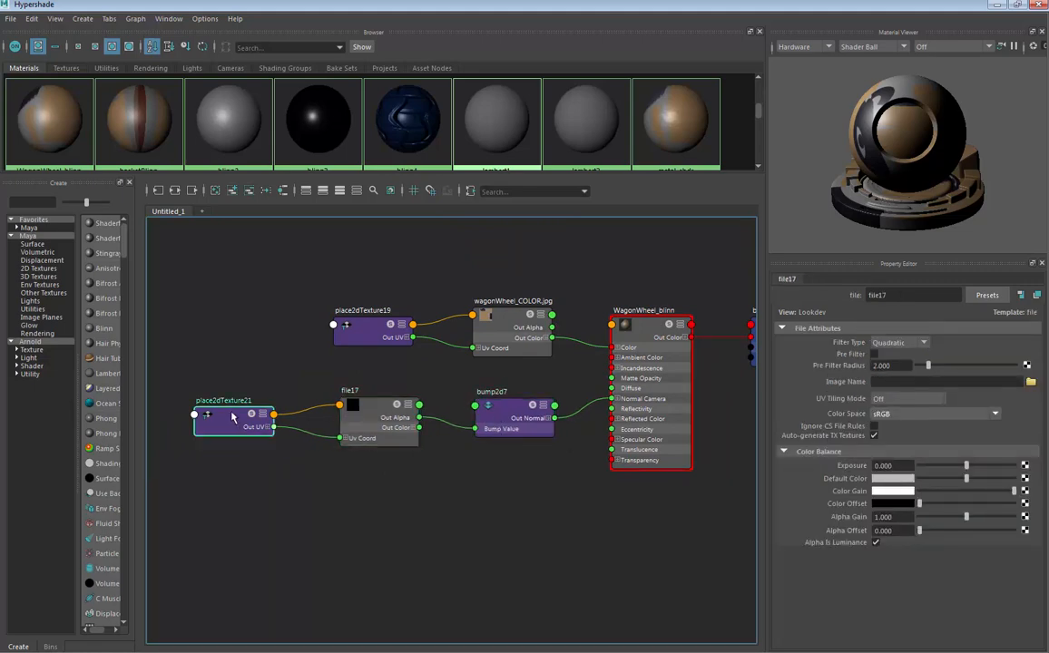
drag(353, 336, 331, 337)
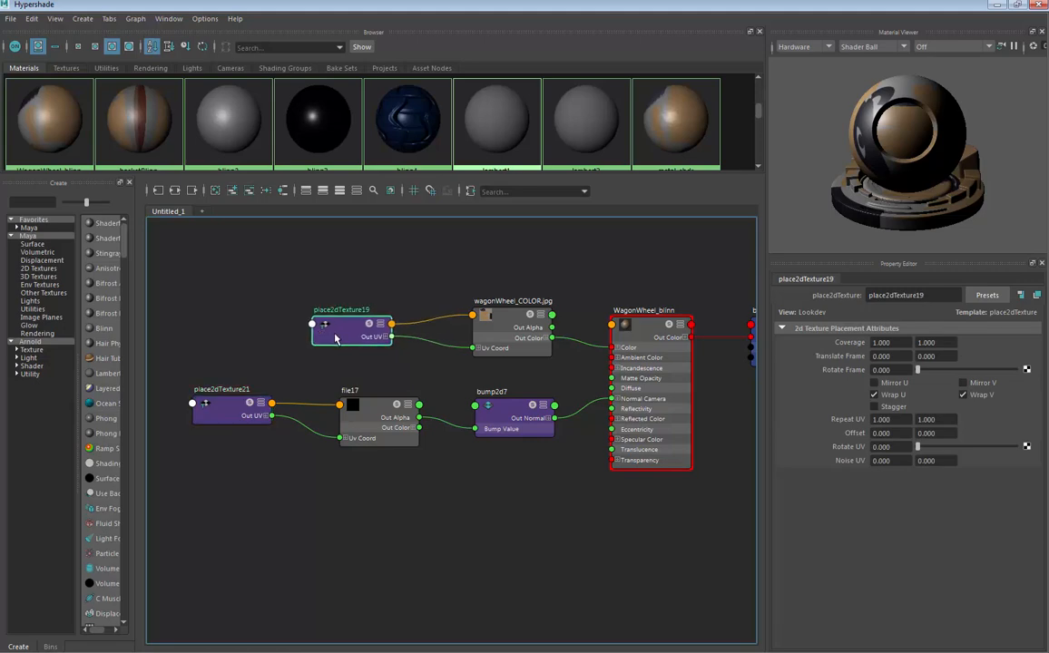
drag(503, 337, 480, 328)
drag(365, 416, 450, 410)
drag(382, 417, 387, 425)
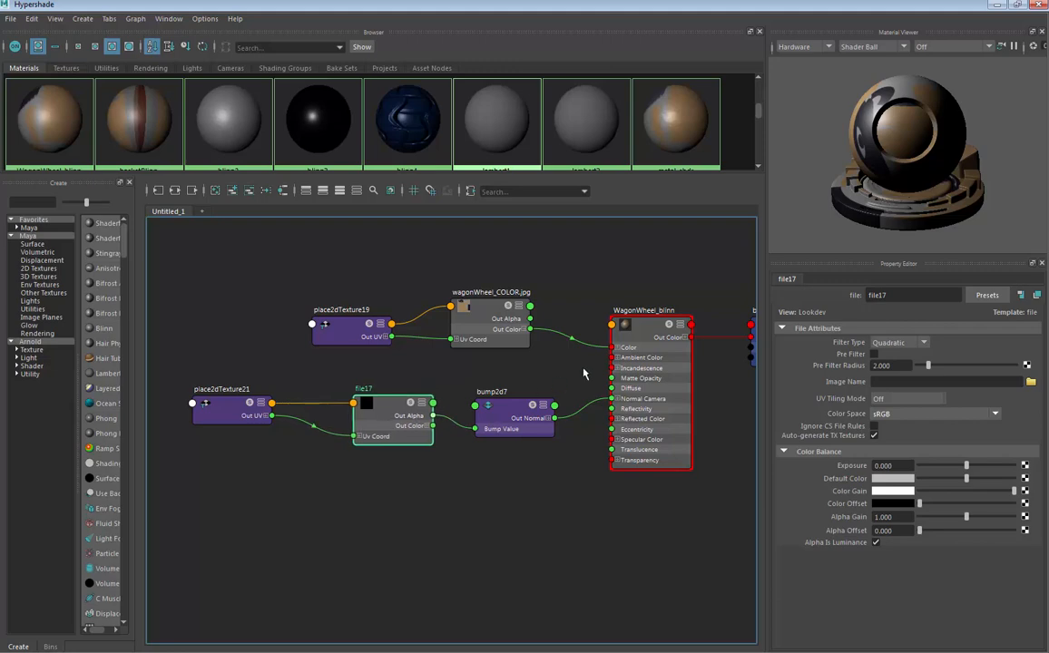
drag(629, 335, 623, 329)
drag(495, 317, 480, 313)
Select the bump2d7 node and check that it is used as Bump
drag(505, 408, 502, 409)
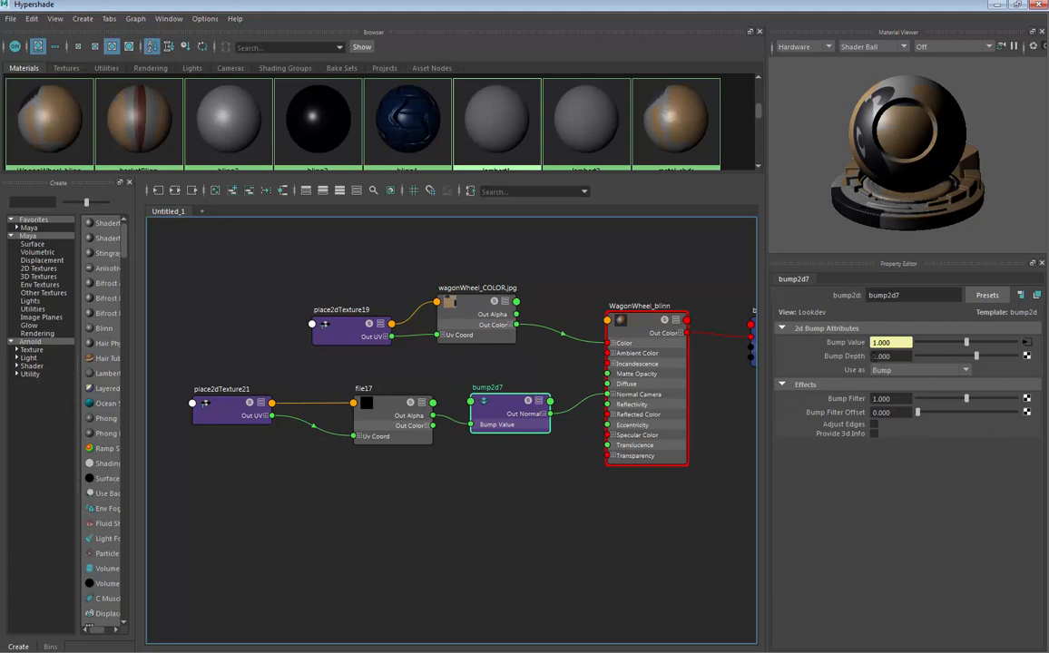
click(897, 371)
click(898, 371)
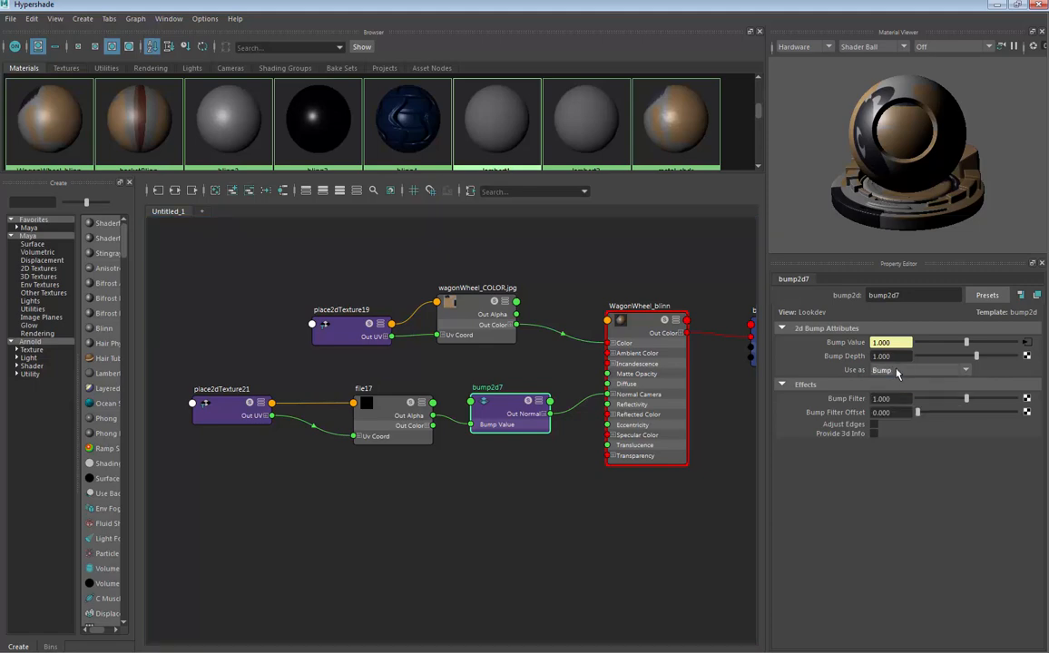
Load wagonWheel_BUMP.jpg from the TEXTURES folder into the file17 node and refresh its swatch
drag(377, 409, 384, 413)
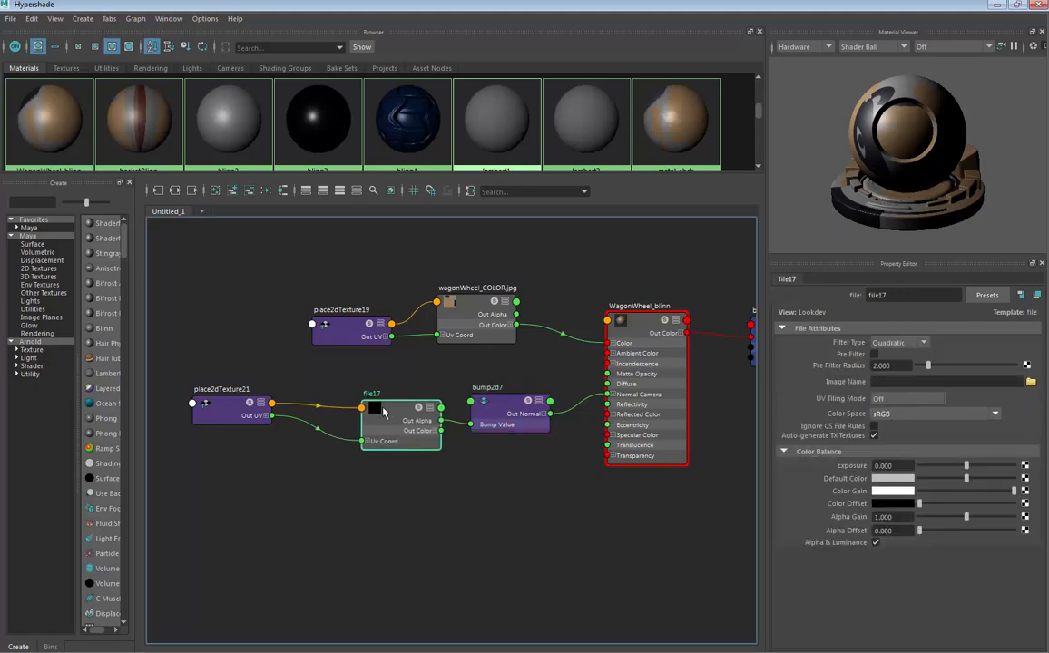
click(1030, 381)
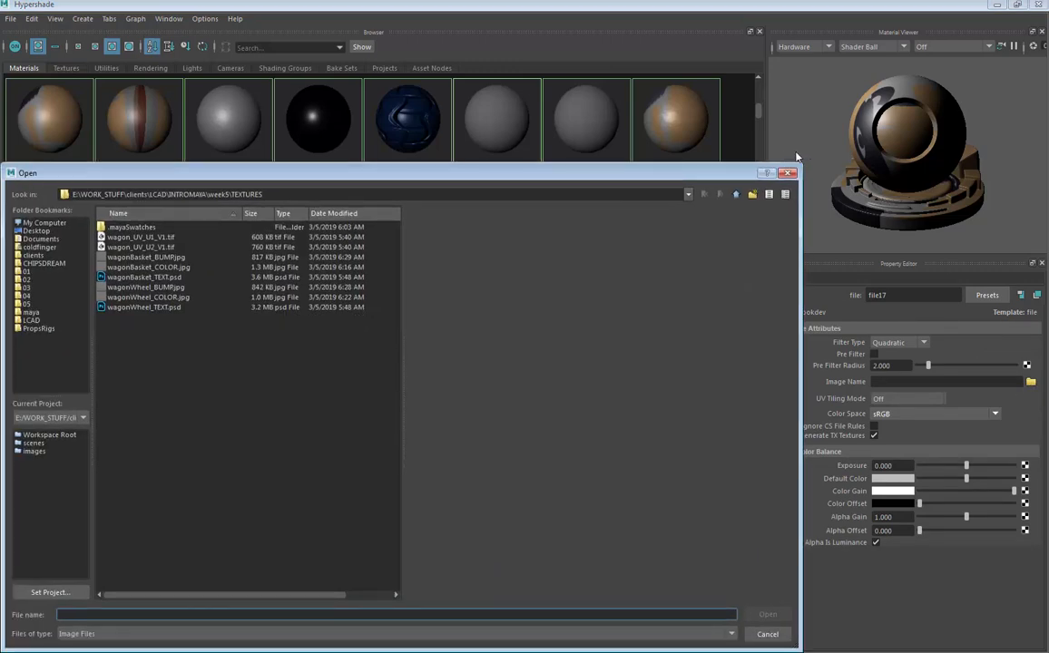
click(223, 265)
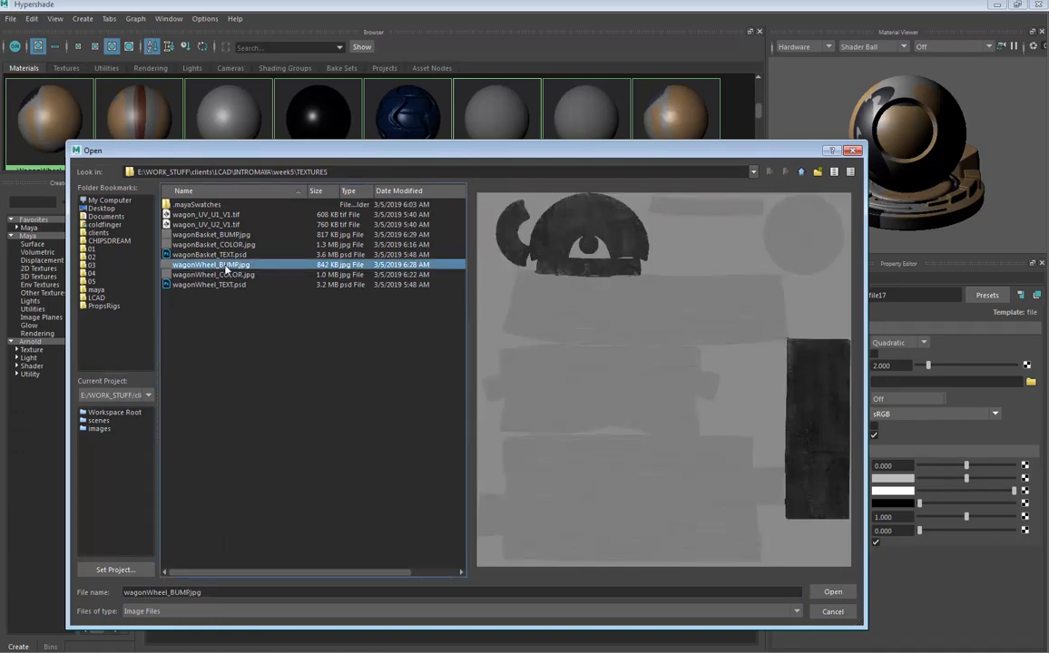
click(833, 592)
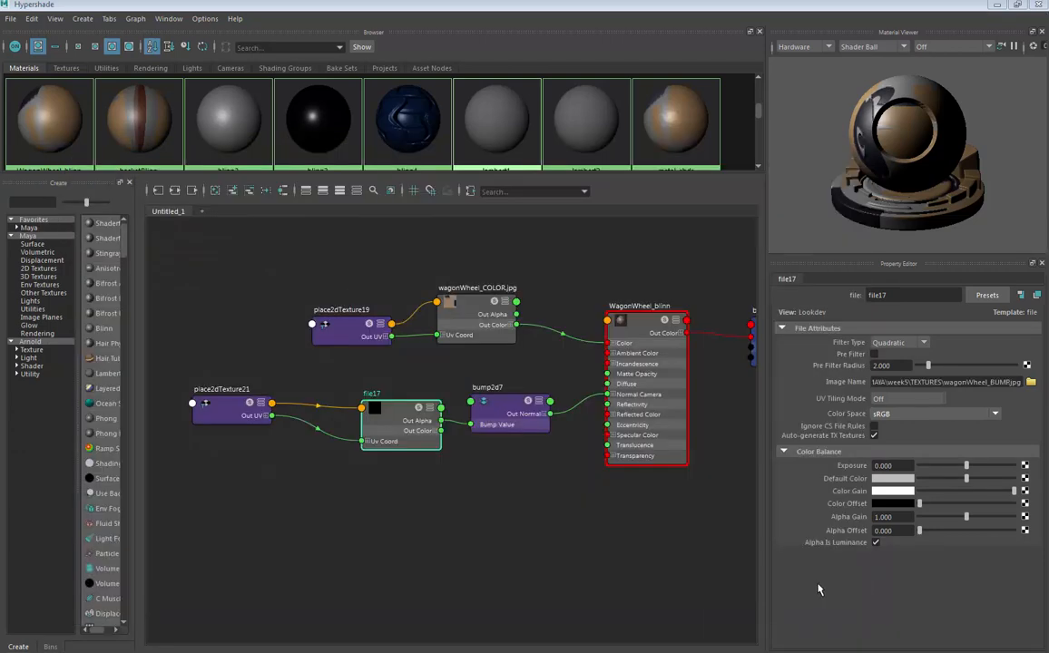
right_click(379, 414)
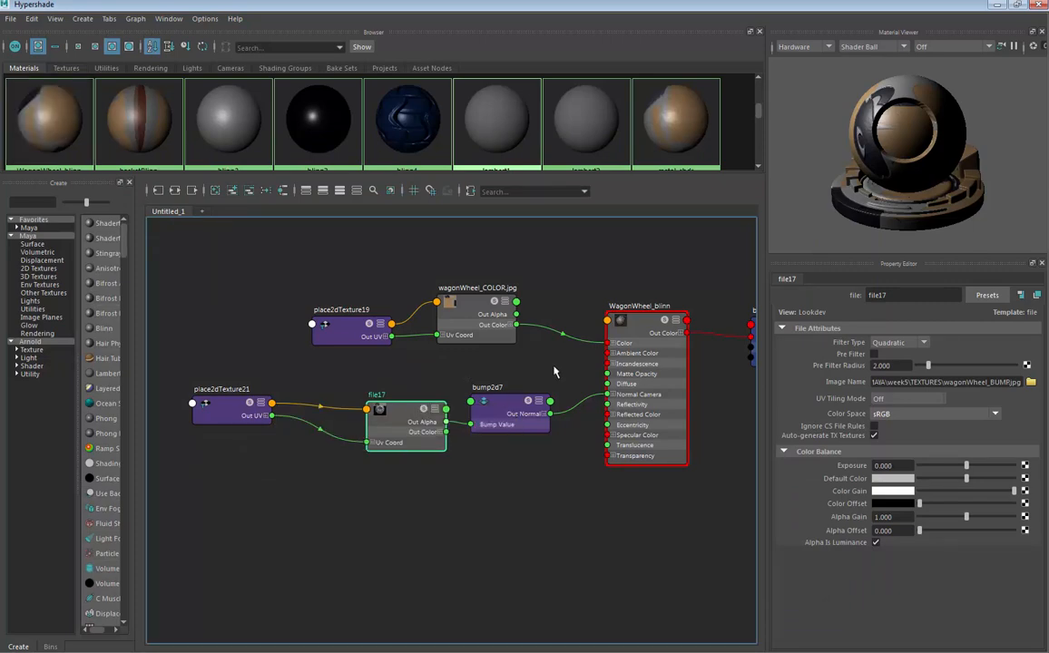
Space out the place2dTexture21 and file17 nodes ahead of bump2d7, and display the bump2d7 node's attributes
drag(262, 406, 280, 425)
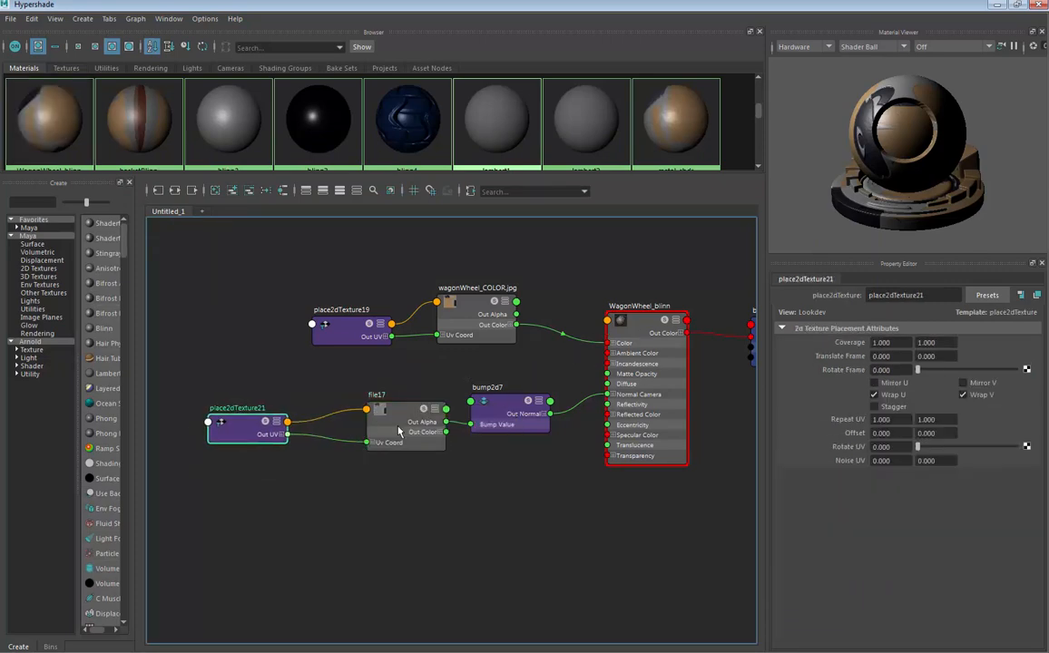
drag(441, 416, 426, 417)
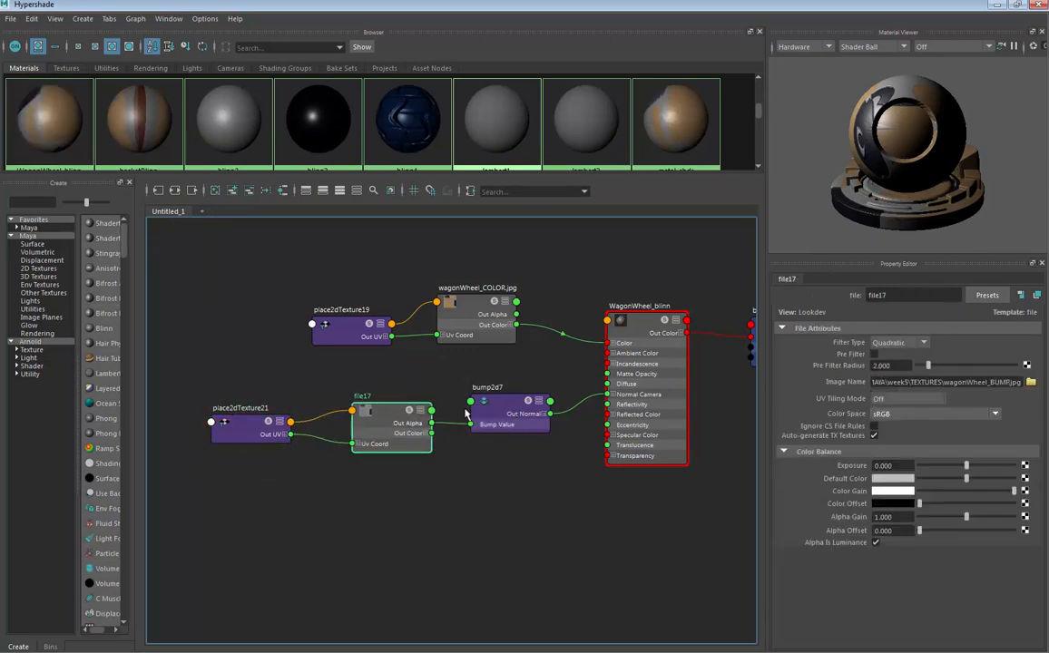
right_click(363, 410)
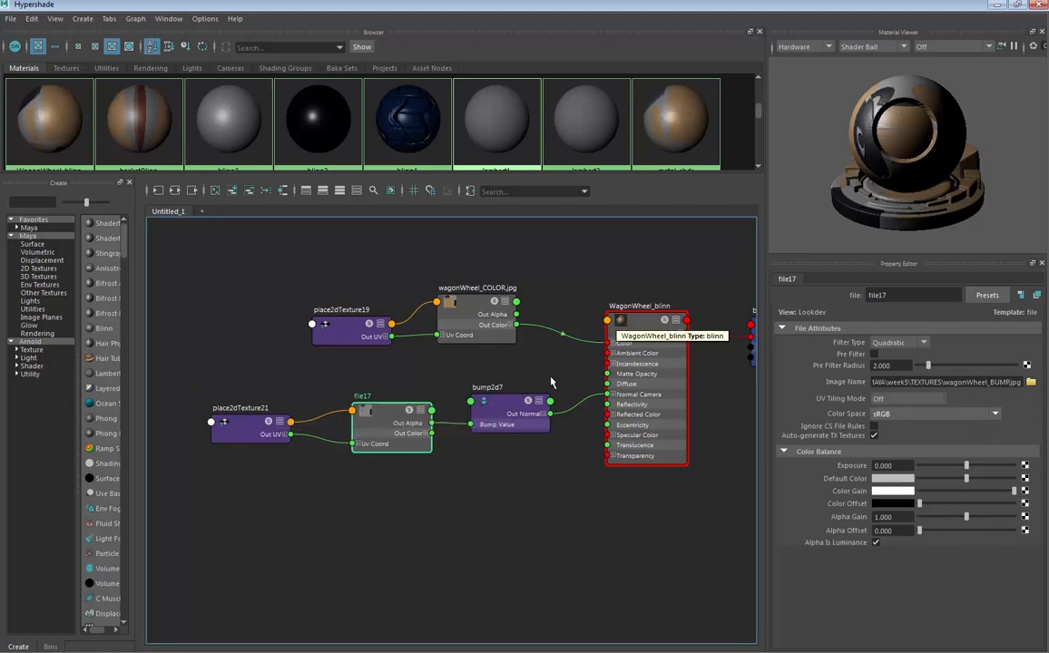
click(510, 406)
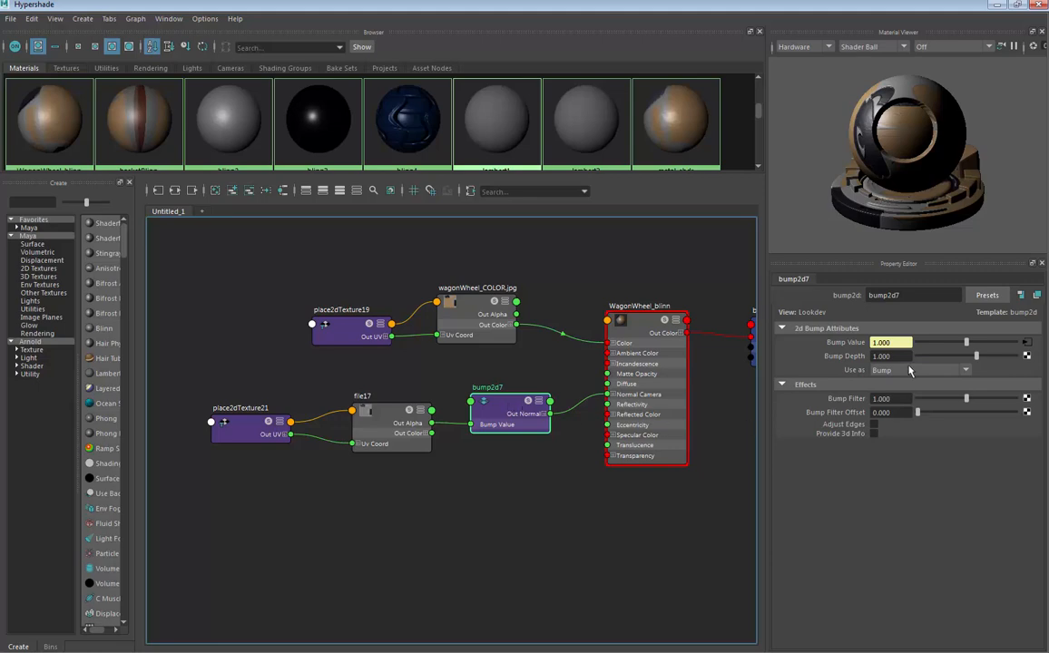
drag(900, 357, 864, 360)
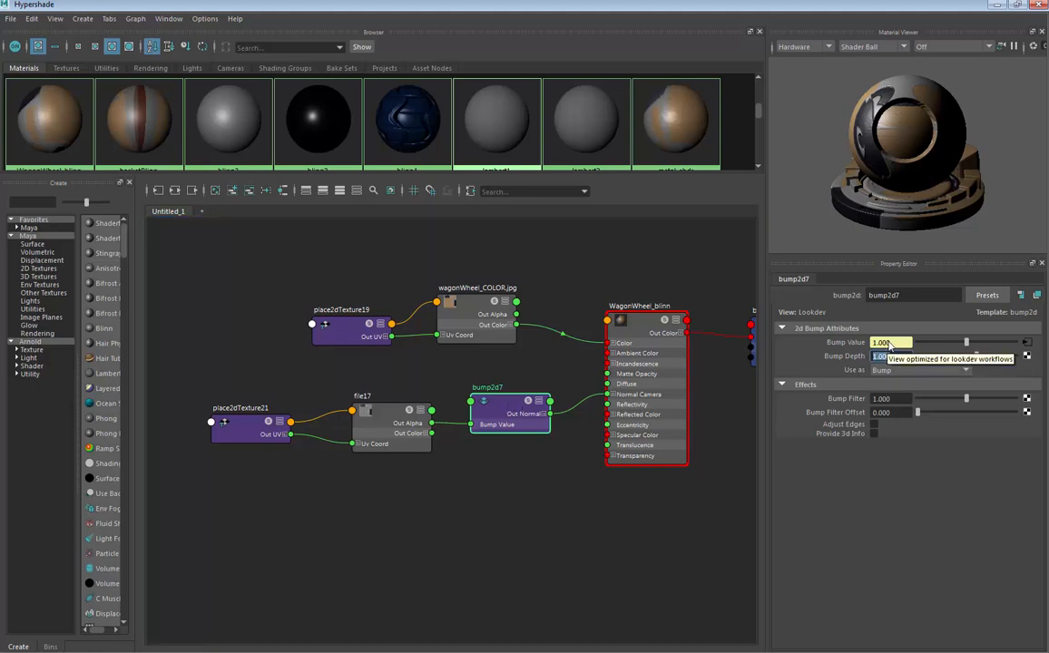
drag(382, 420, 387, 416)
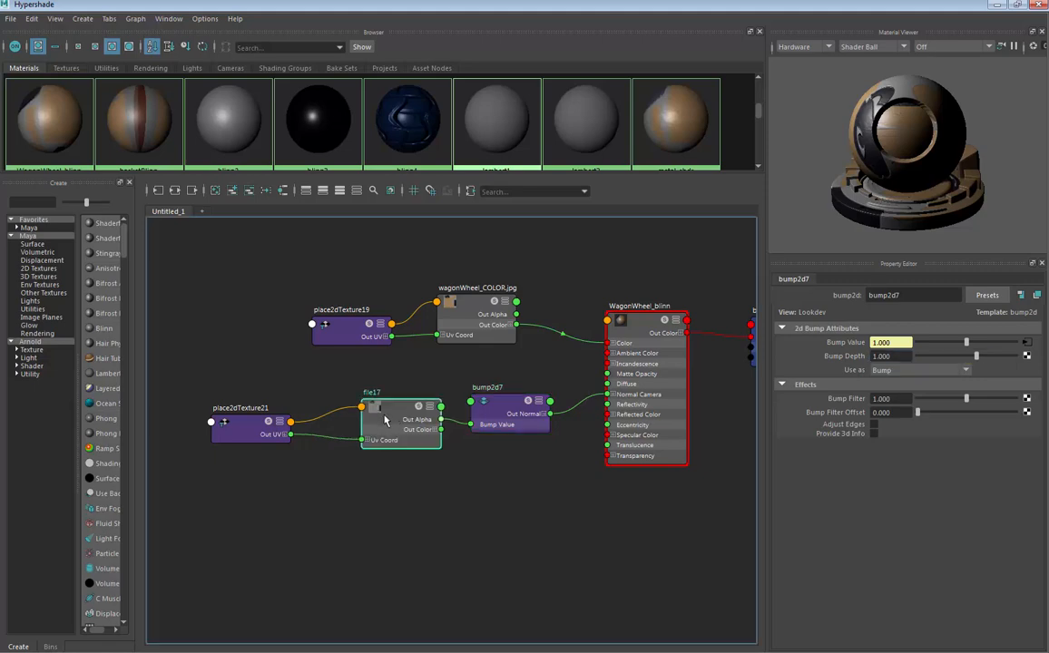
click(504, 403)
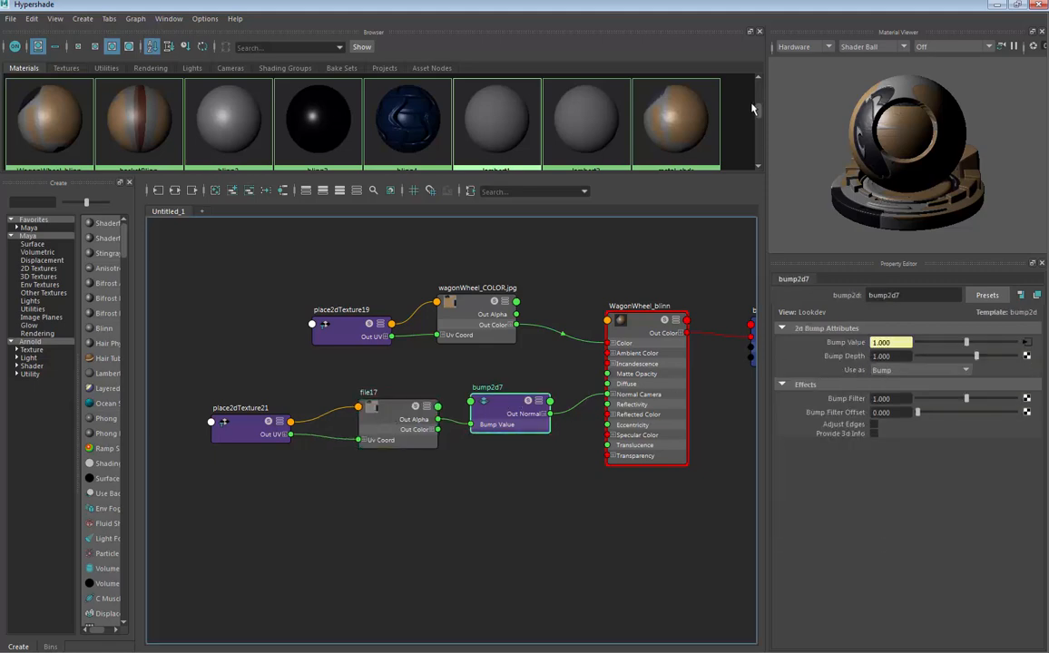
Shrink the Hypershade window to uncover the viewport and examine the bump effect on the wheel's hub and spokes up close
drag(764, 6, 715, 97)
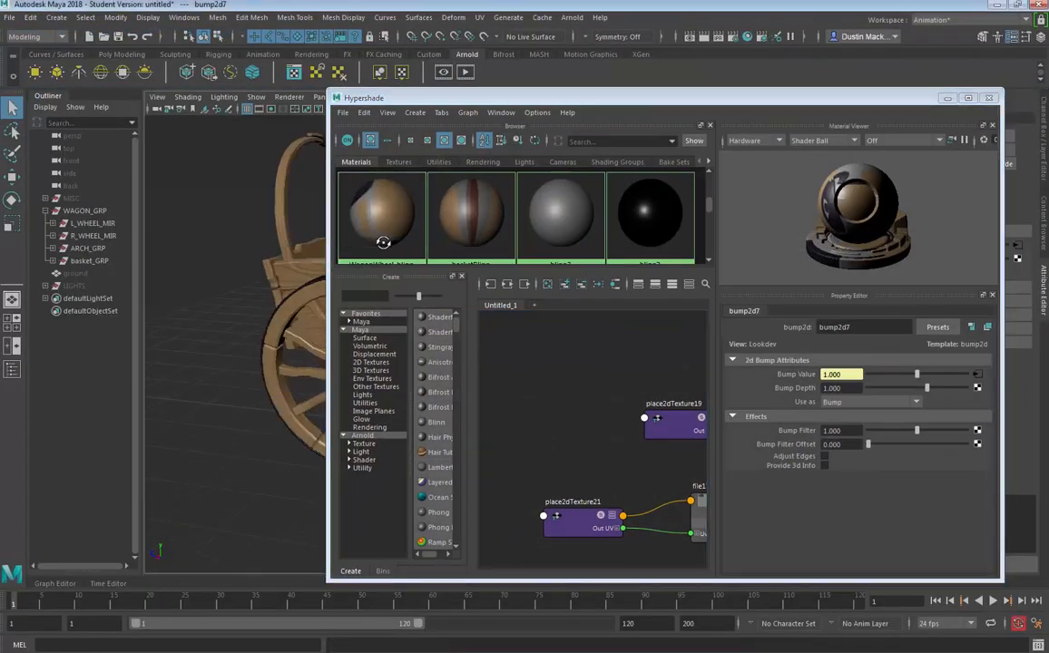
scroll(265, 274, up, 5)
scroll(253, 313, up, 6)
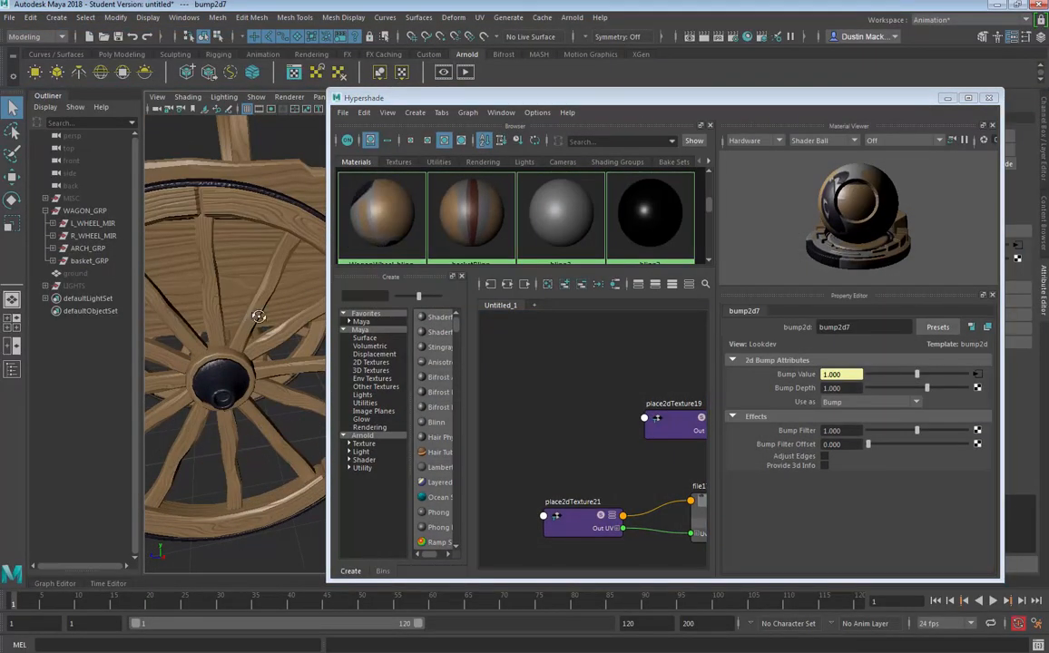
scroll(300, 262, up, 8)
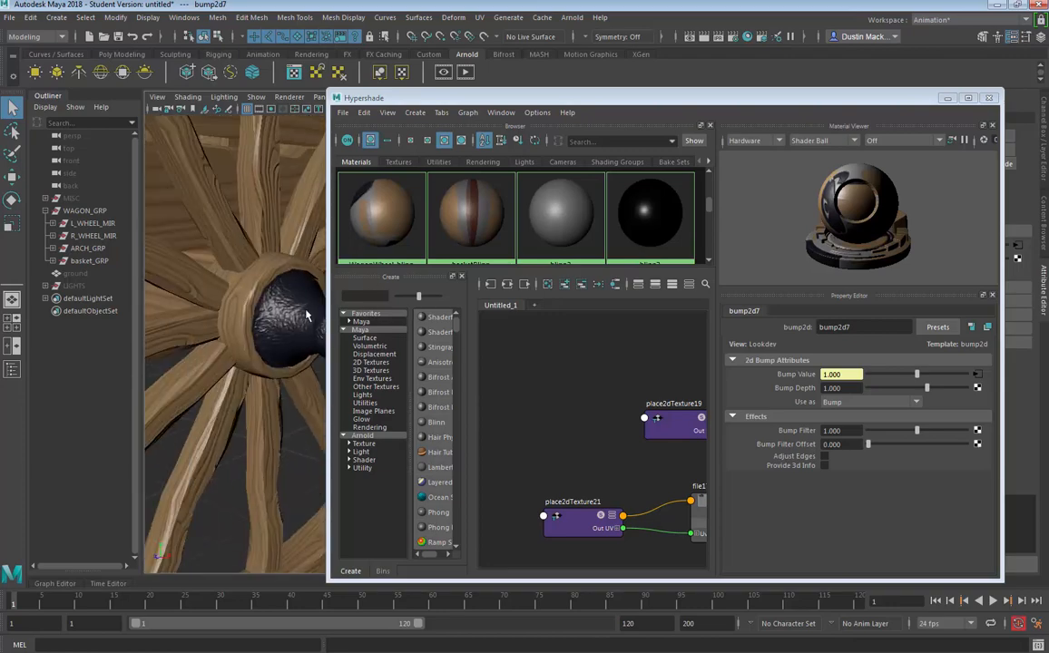
alt+drag(269, 336, 293, 330)
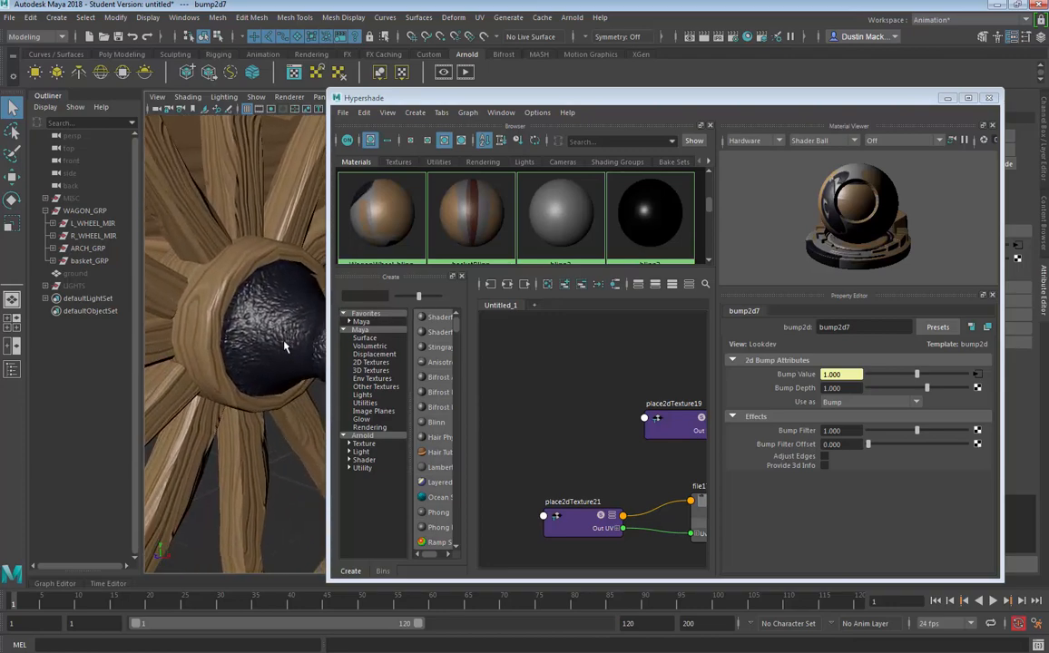
Set the Bump Depth of the bump2d7 node to 0.2 and fine-tune its strength slightly from there
alt+middle_drag(578, 438, 541, 419)
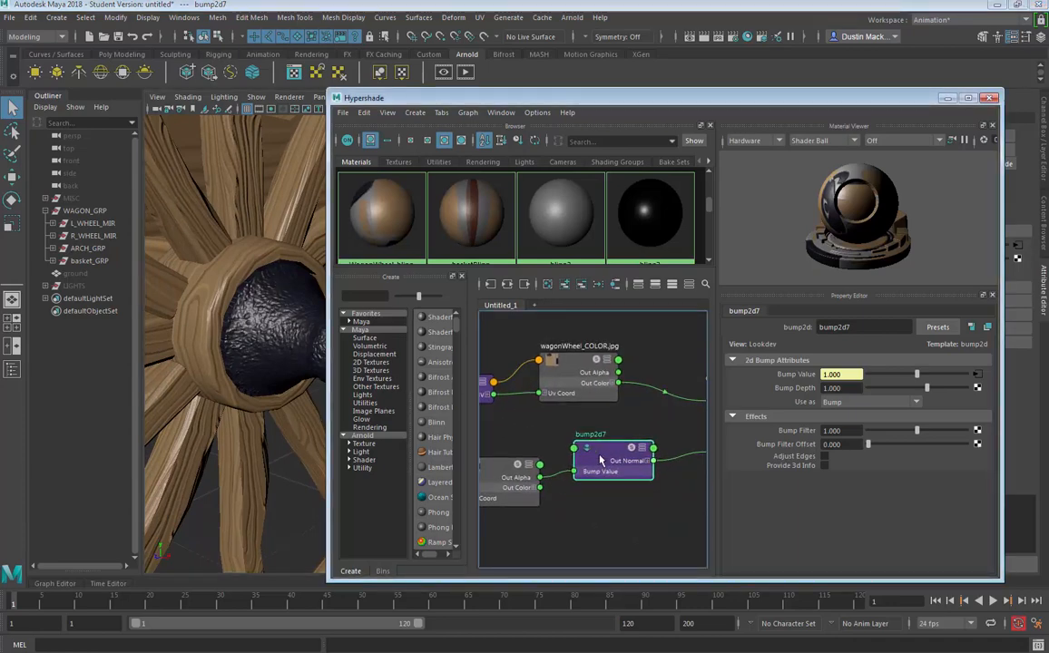
drag(845, 388, 753, 383)
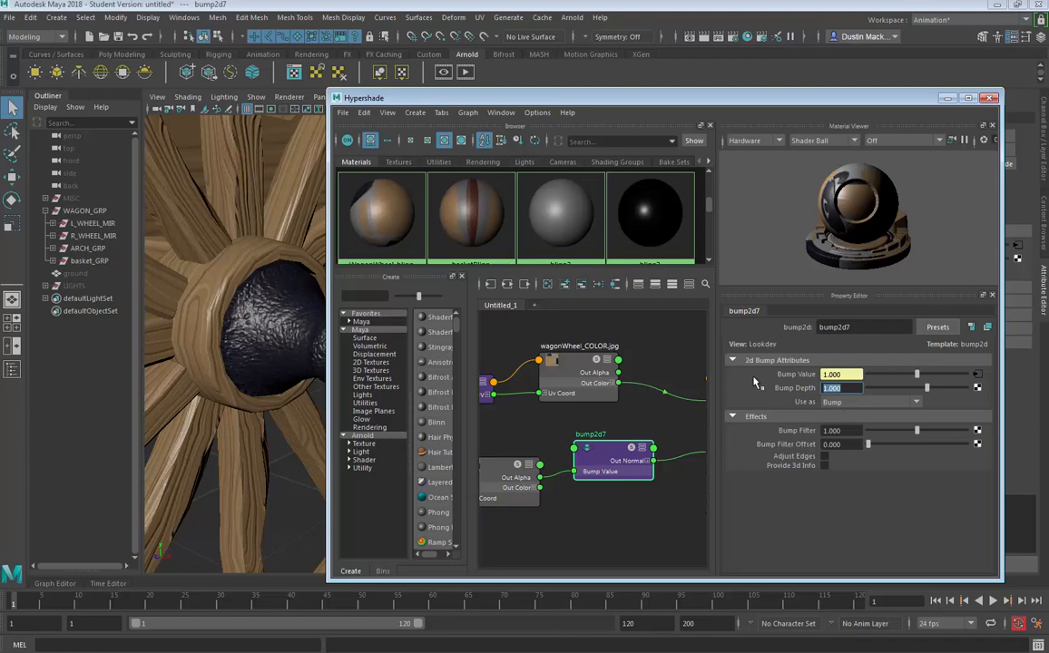
text(0.2)
key(Return)
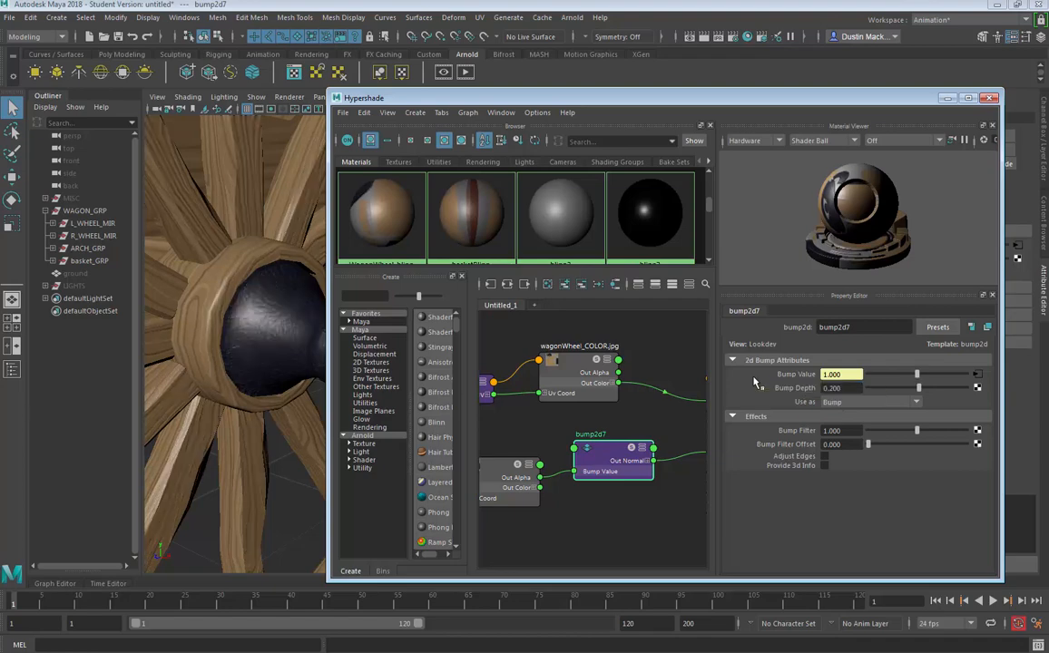
drag(918, 388, 920, 395)
Select the wheel spokes, make room for the viewport, and compare their shading with smooth mesh preview off and on
click(303, 231)
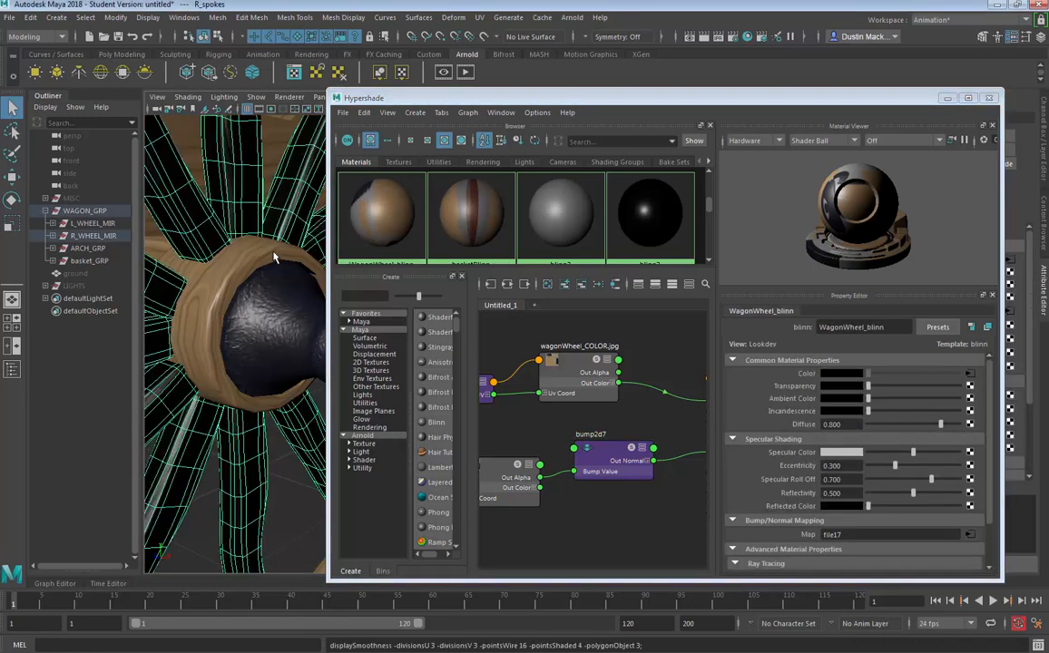
drag(350, 97, 491, 92)
alt+drag(265, 227, 363, 220)
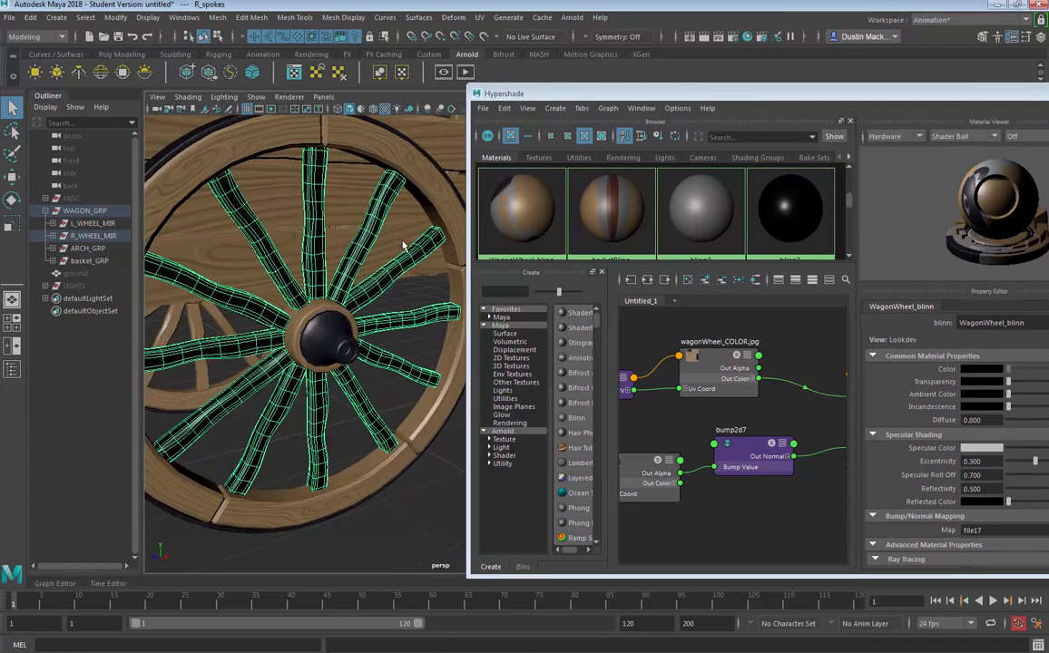
key(1)
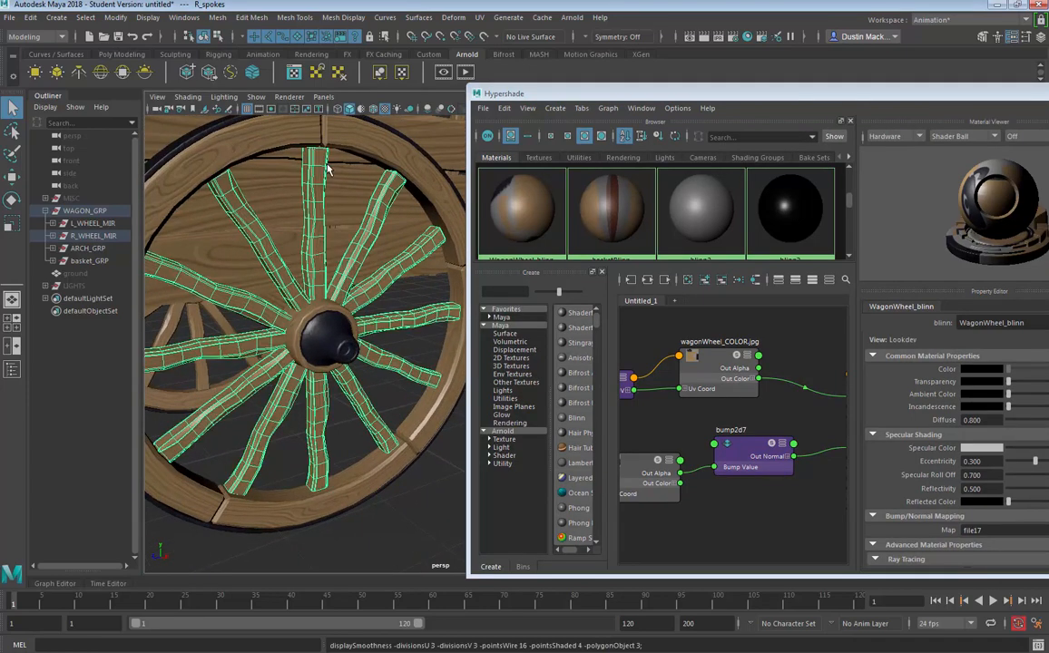
key(3)
key(1)
key(3)
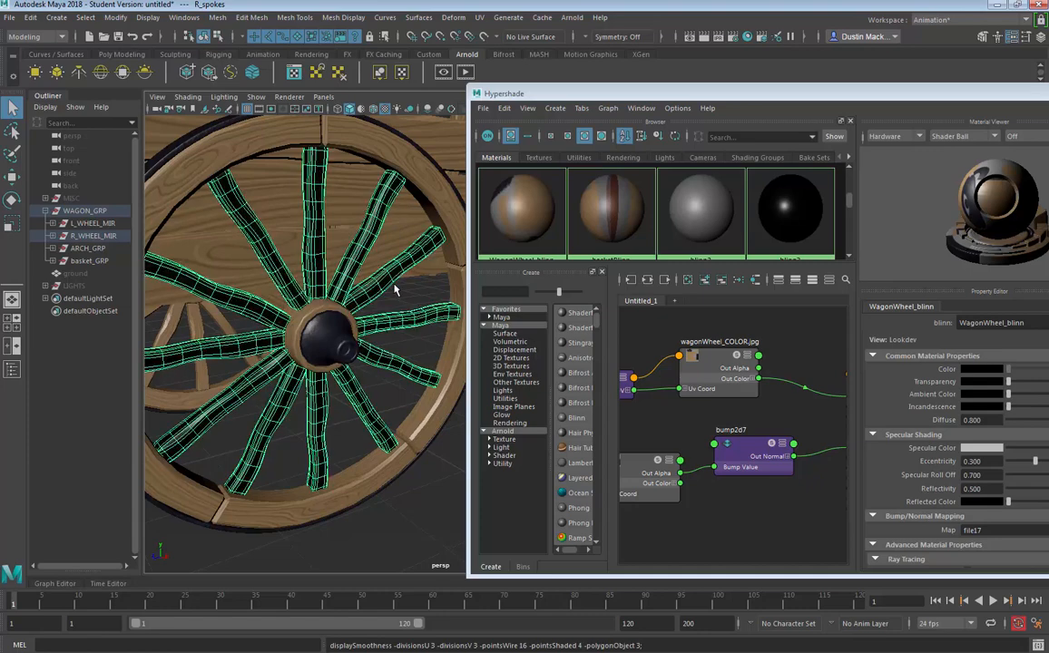
alt+drag(392, 290, 348, 233)
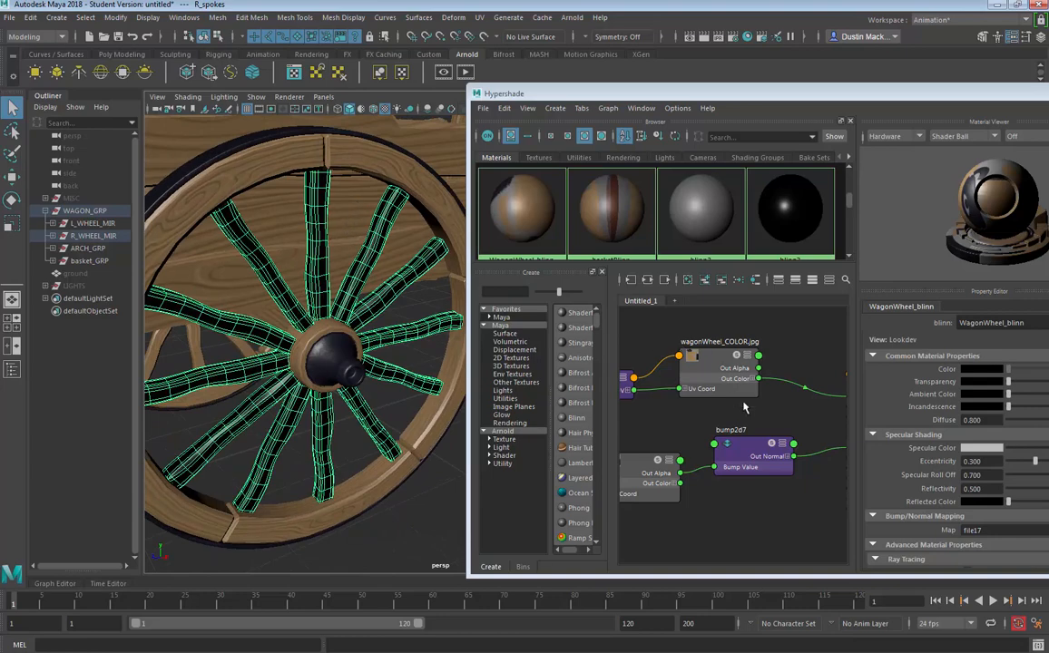
Refresh the swatch of the WagonWheel_blinn material and bring the whole spoke wheel into view
alt+middle_drag(744, 408, 653, 408)
right_drag(759, 374, 731, 388)
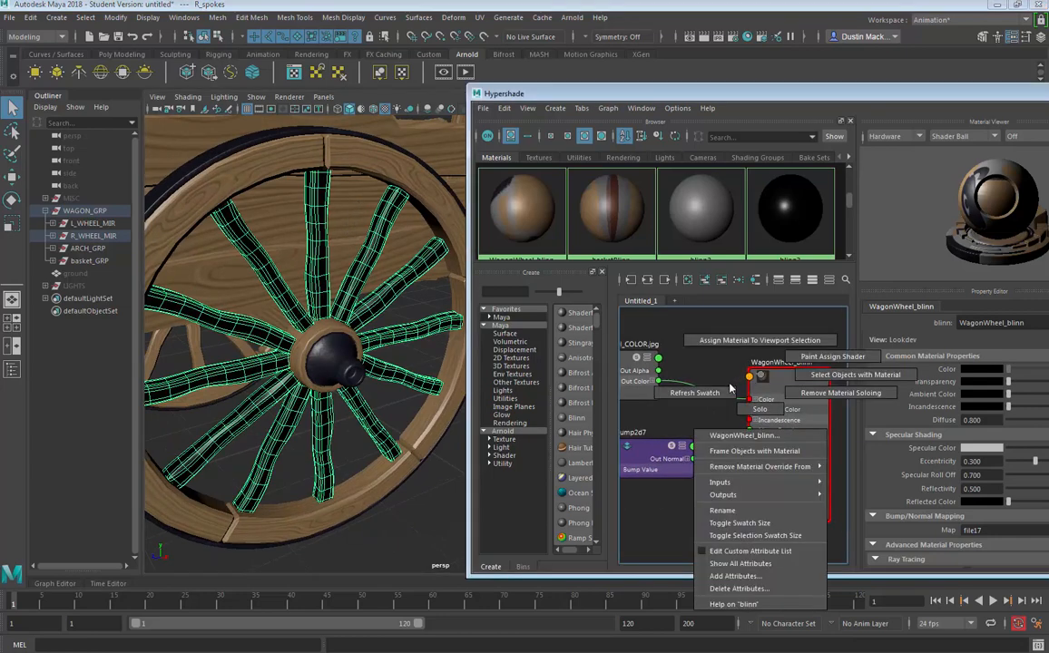
alt+drag(332, 209, 366, 226)
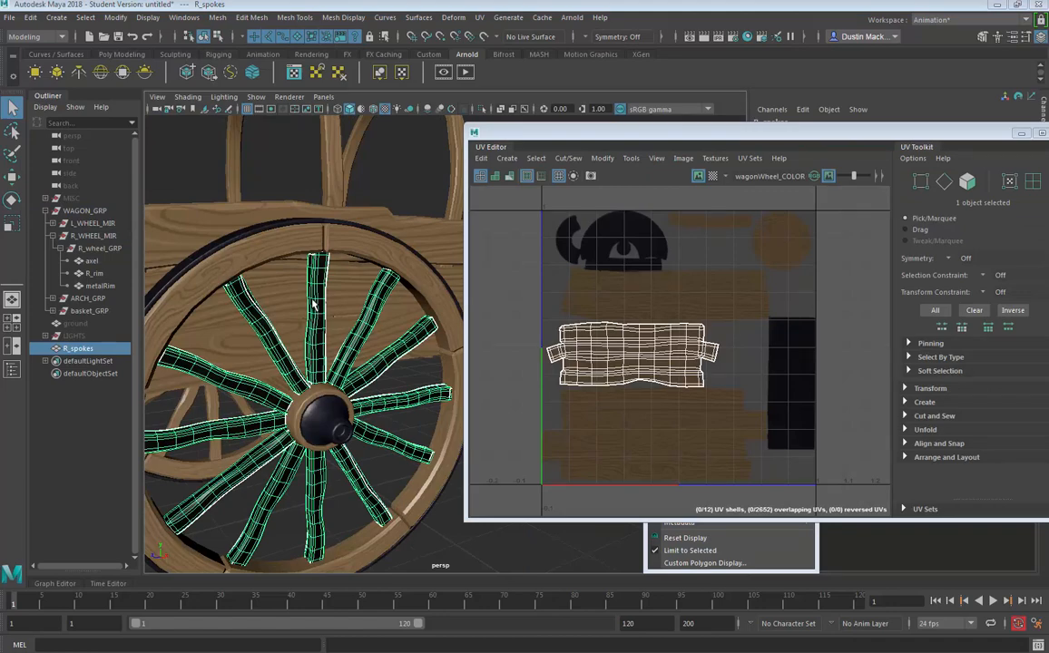
Check the viewport's shading and lighting options for a cause of the black spokes, keeping R_spokes selected
click(186, 97)
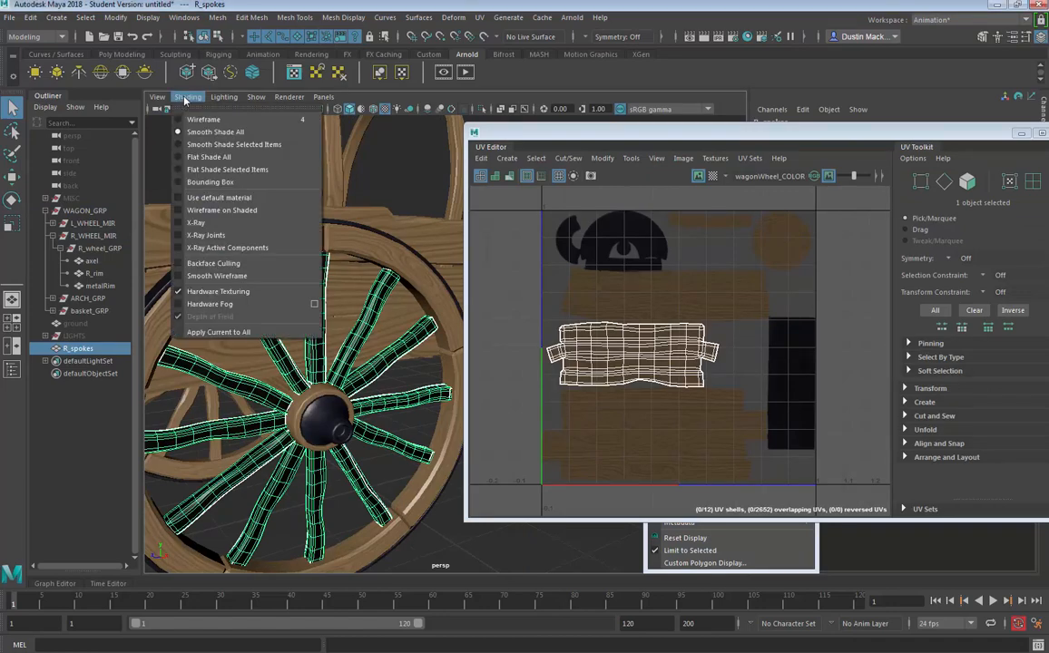
mouse_move(223, 97)
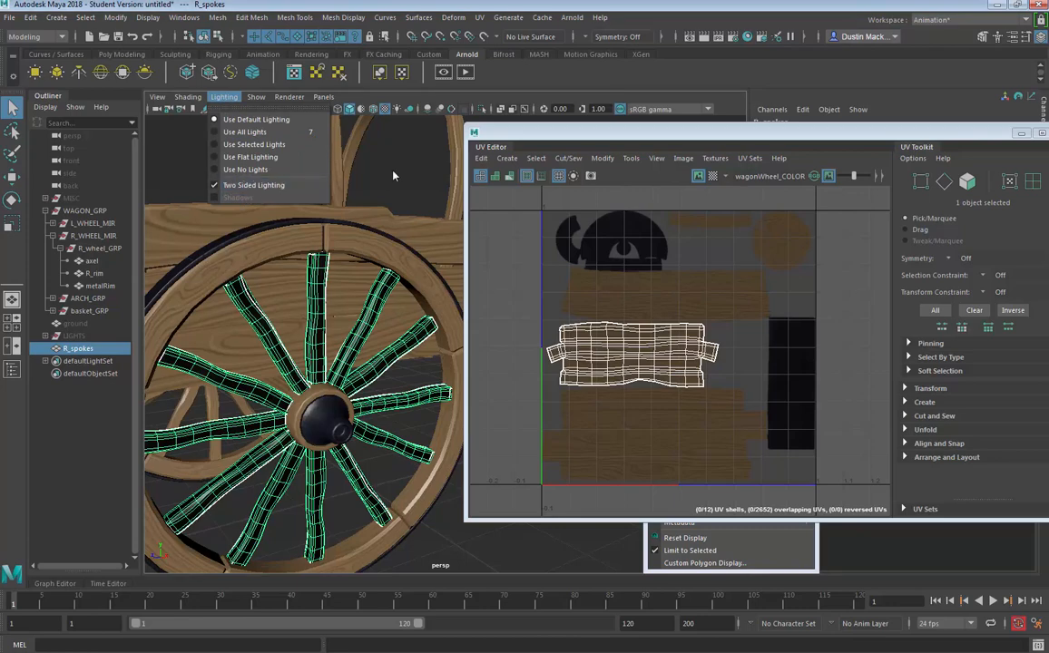
click(354, 153)
click(324, 271)
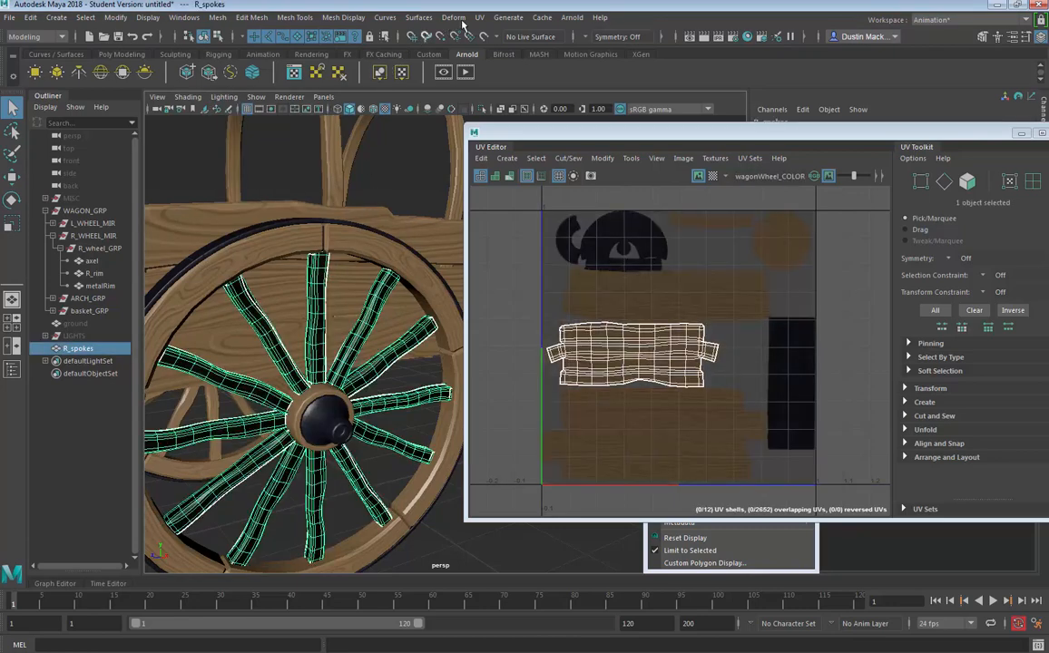
Try reversing the normals of the R_spokes mesh to fix its black shading
click(481, 18)
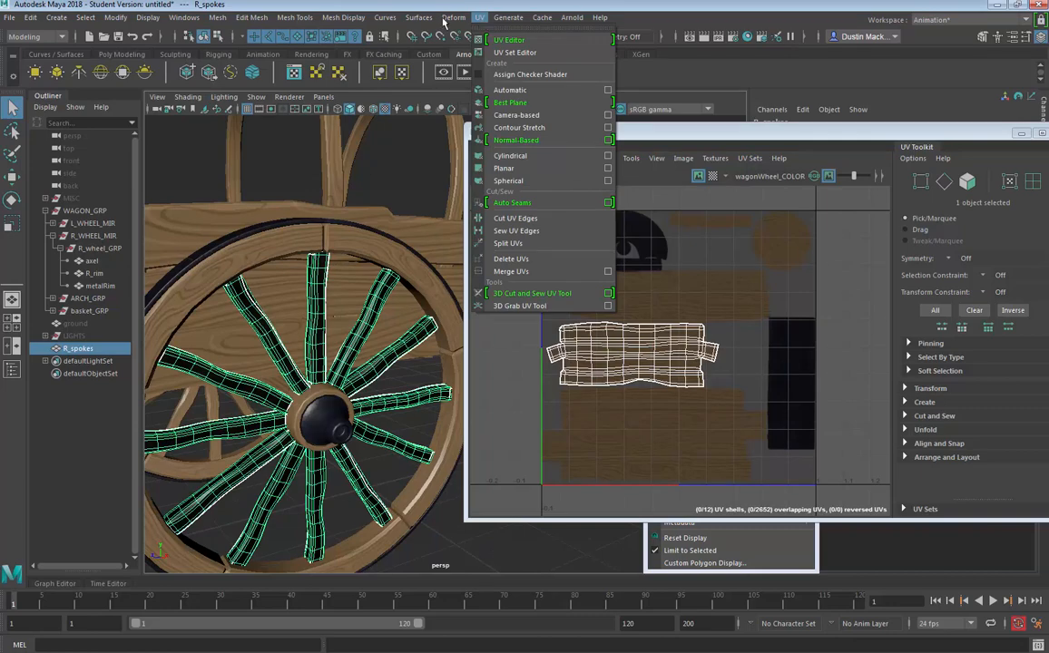
mouse_move(343, 17)
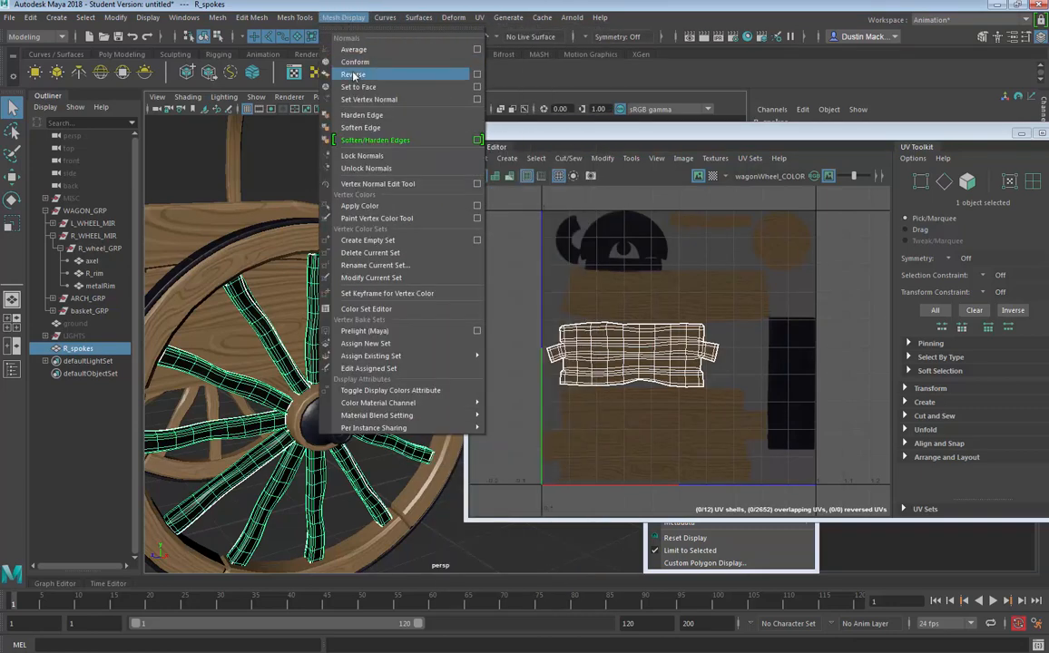
click(354, 74)
click(343, 17)
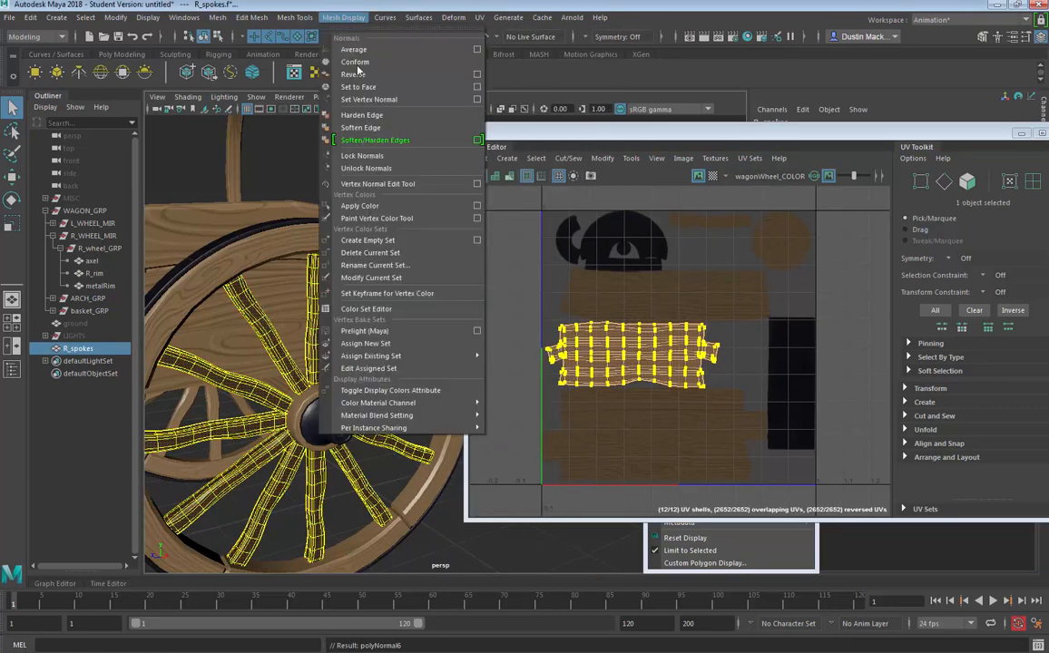
click(283, 169)
click(323, 281)
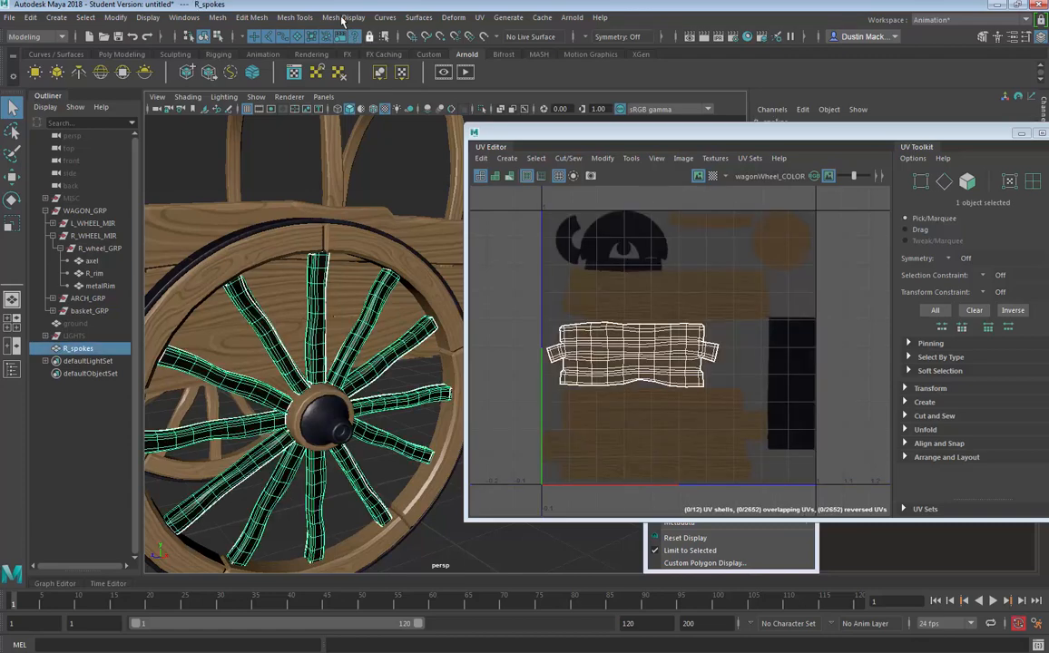
Reverse the R_spokes normals back to their original direction and reselect the mesh
click(343, 17)
click(356, 75)
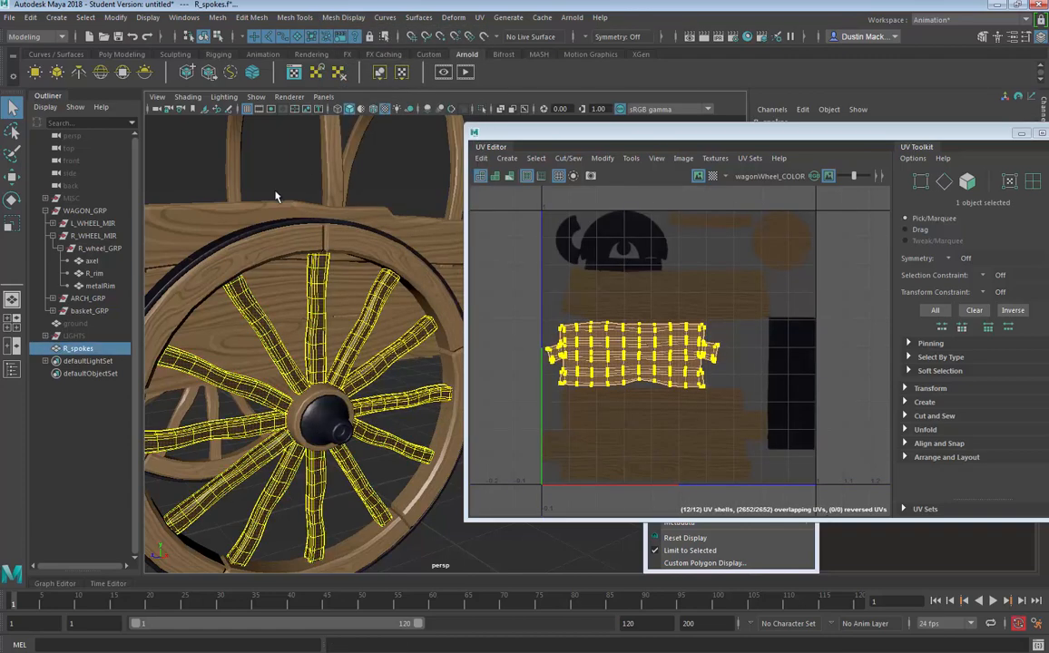
click(277, 196)
click(319, 282)
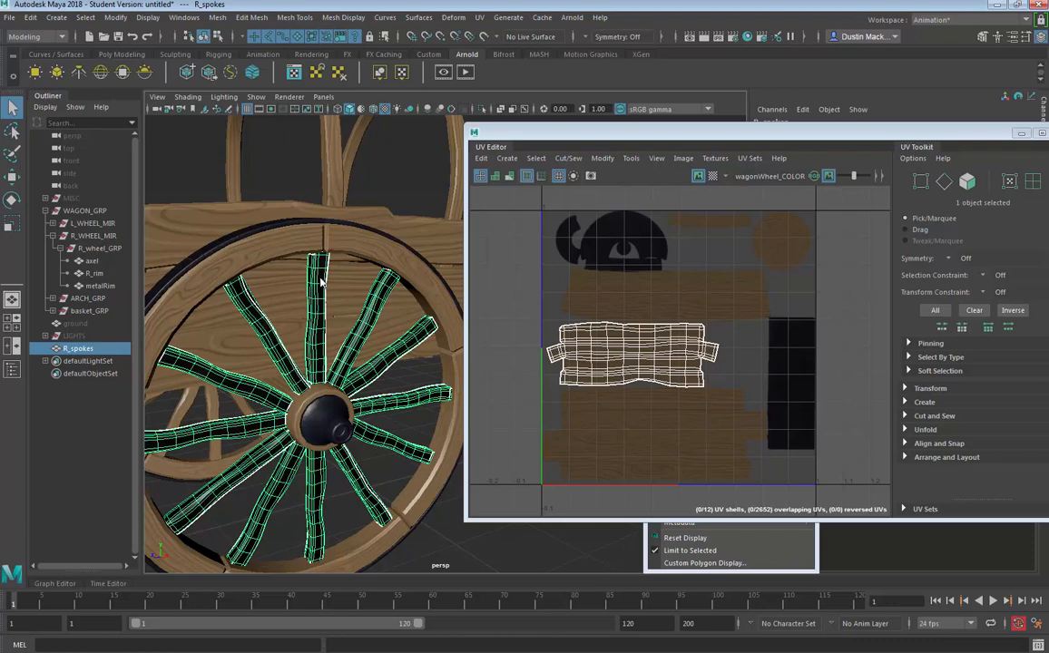
Delete the SculptFreezeColorTemp and SculptMaskColorTemp color sets from R_spokes in the Color Set Editor
right_click(321, 281)
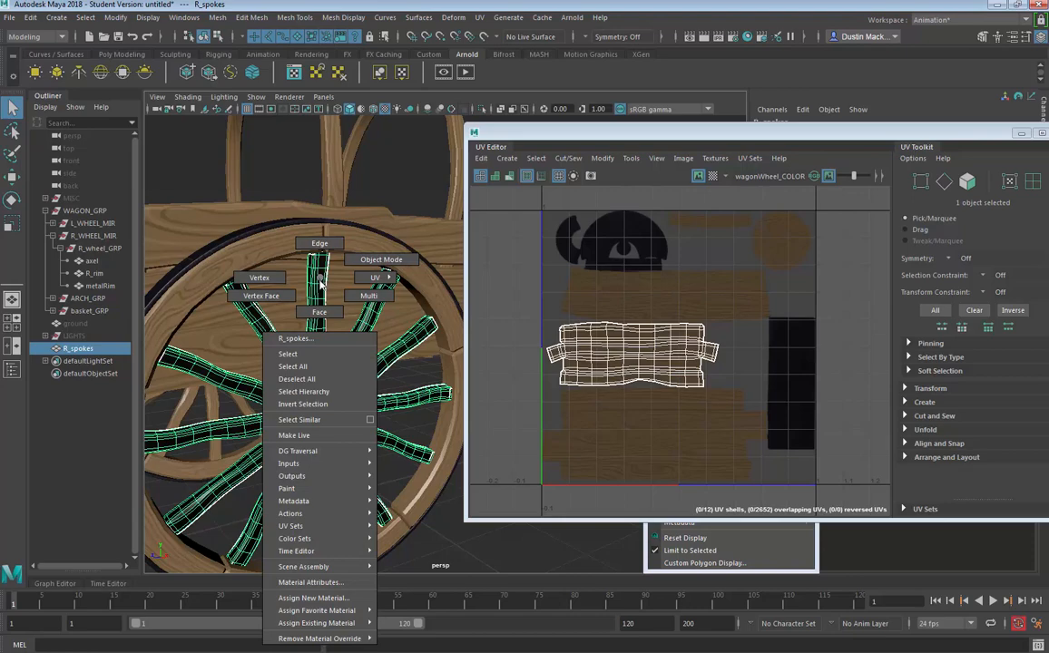
mouse_move(303, 540)
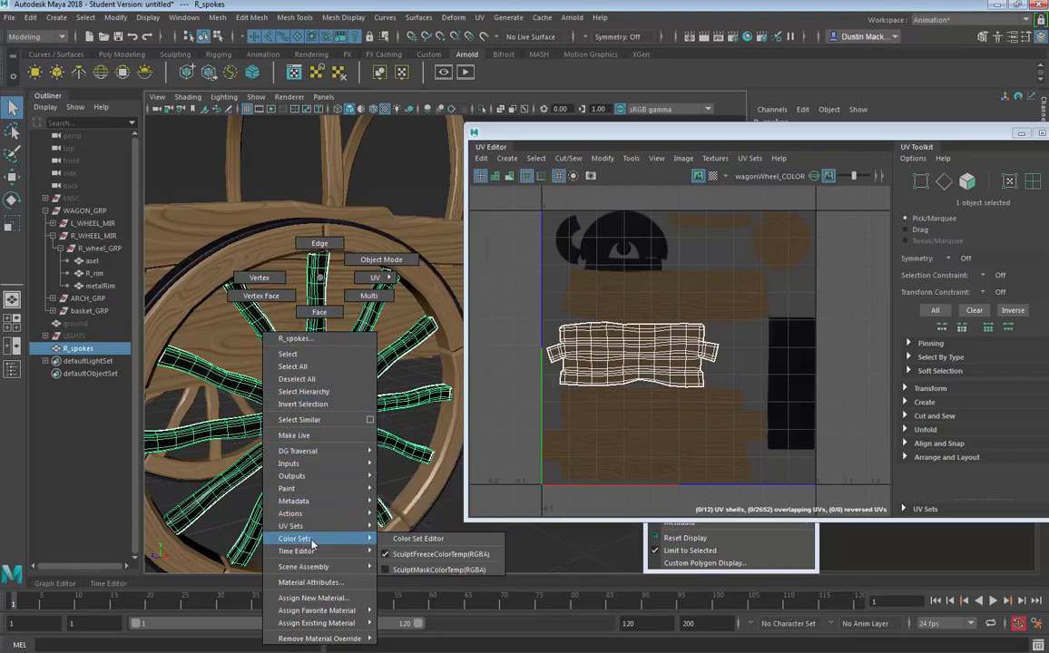
click(399, 542)
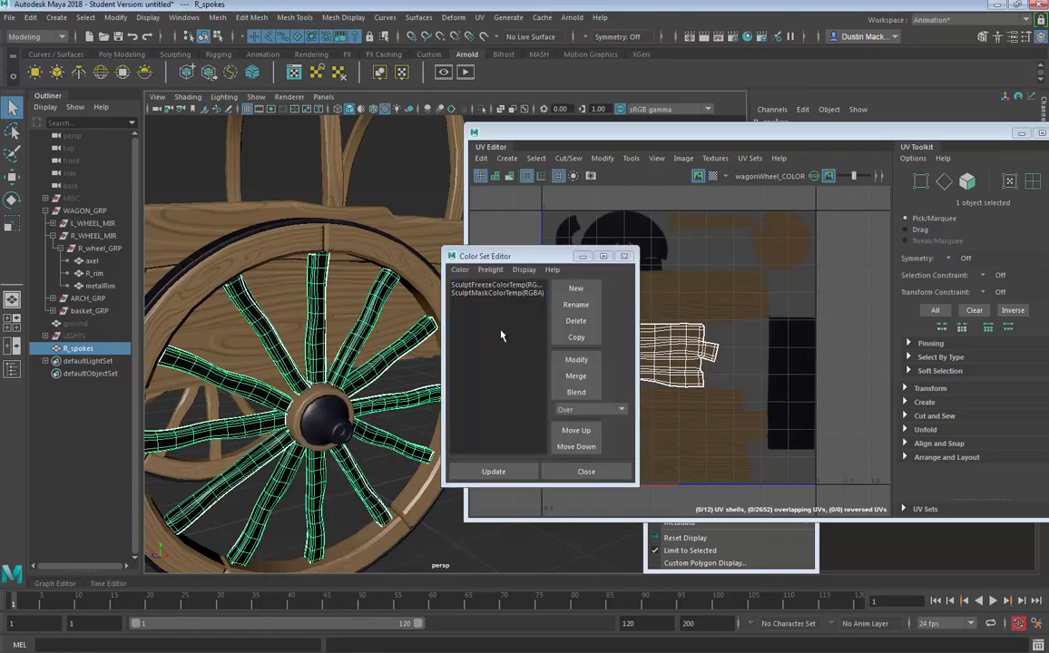
click(513, 294)
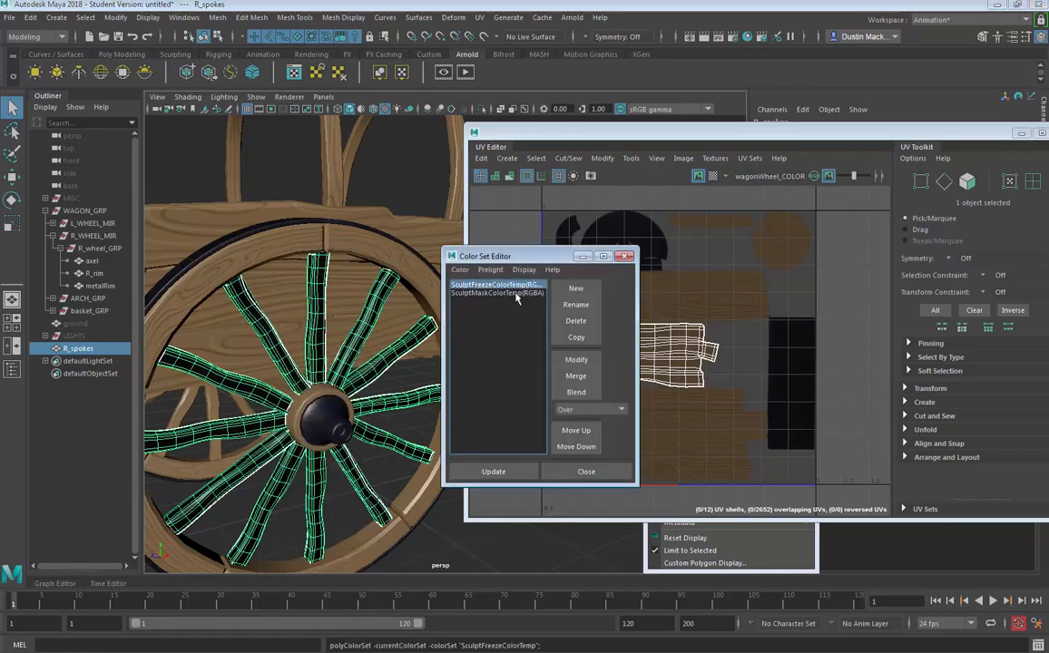
click(571, 322)
drag(517, 257, 542, 254)
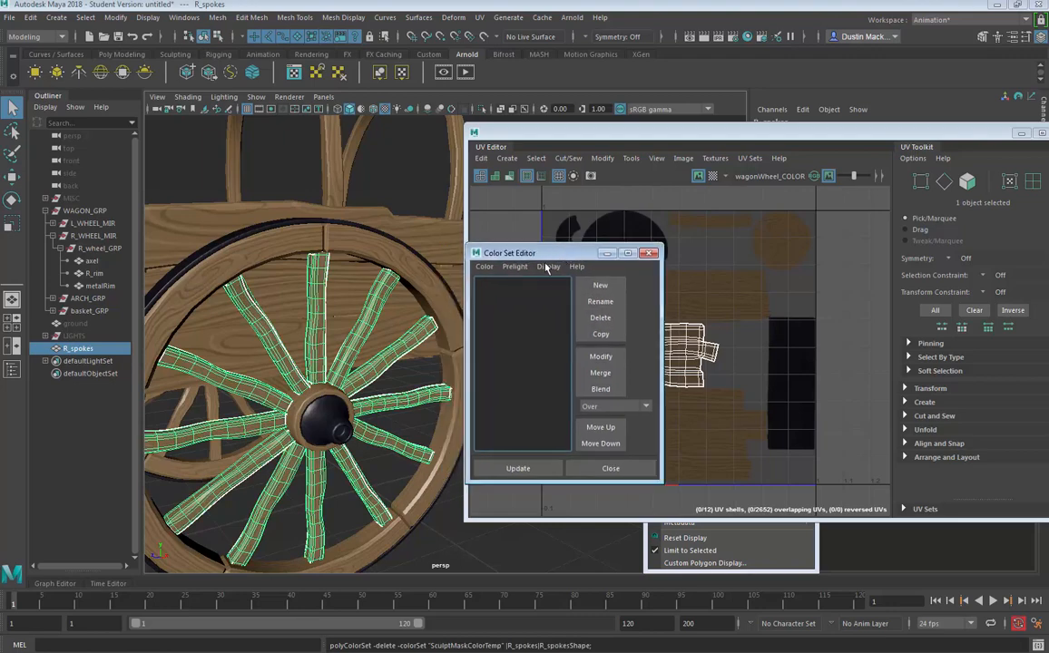
Deselect the R_spokes mesh to check its corrected shading, and close the Color Set Editor
click(372, 206)
alt+drag(389, 320, 374, 314)
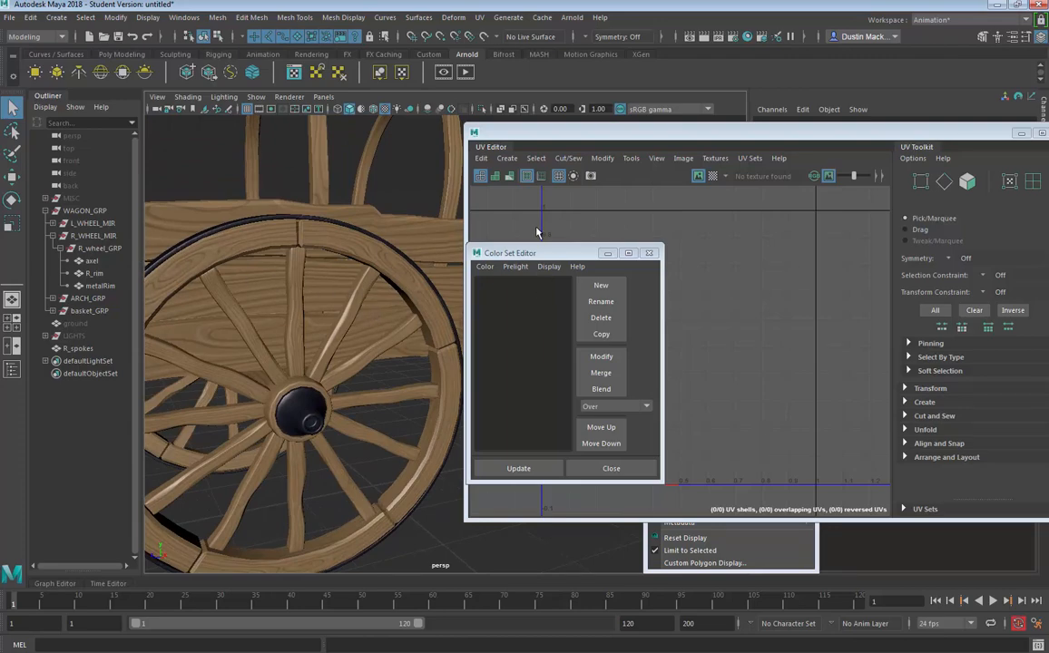
drag(545, 256, 512, 238)
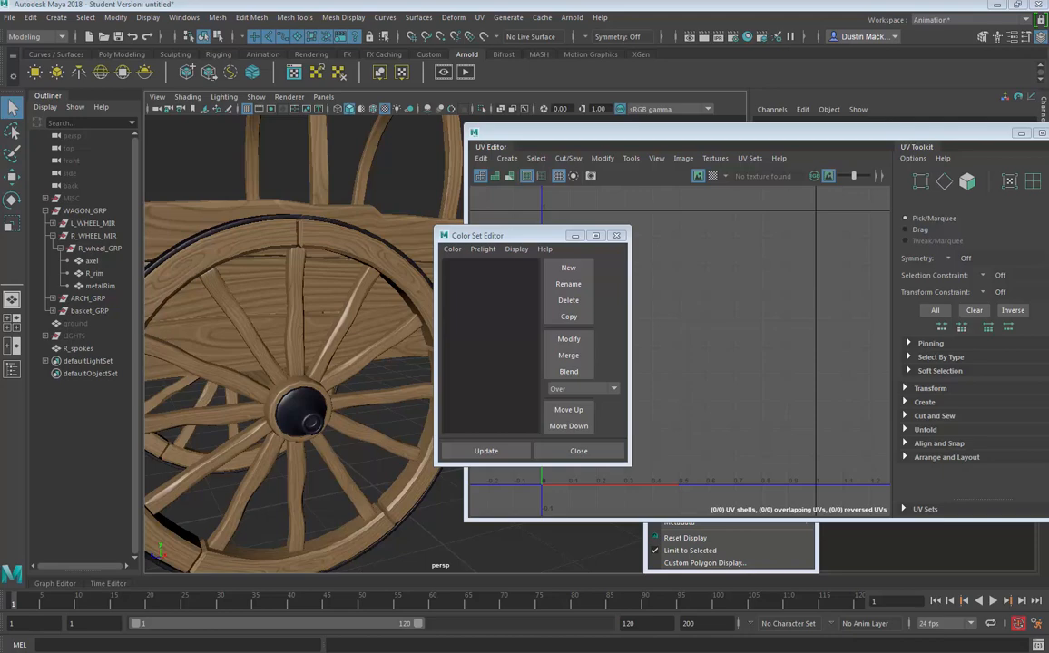
drag(555, 239, 416, 199)
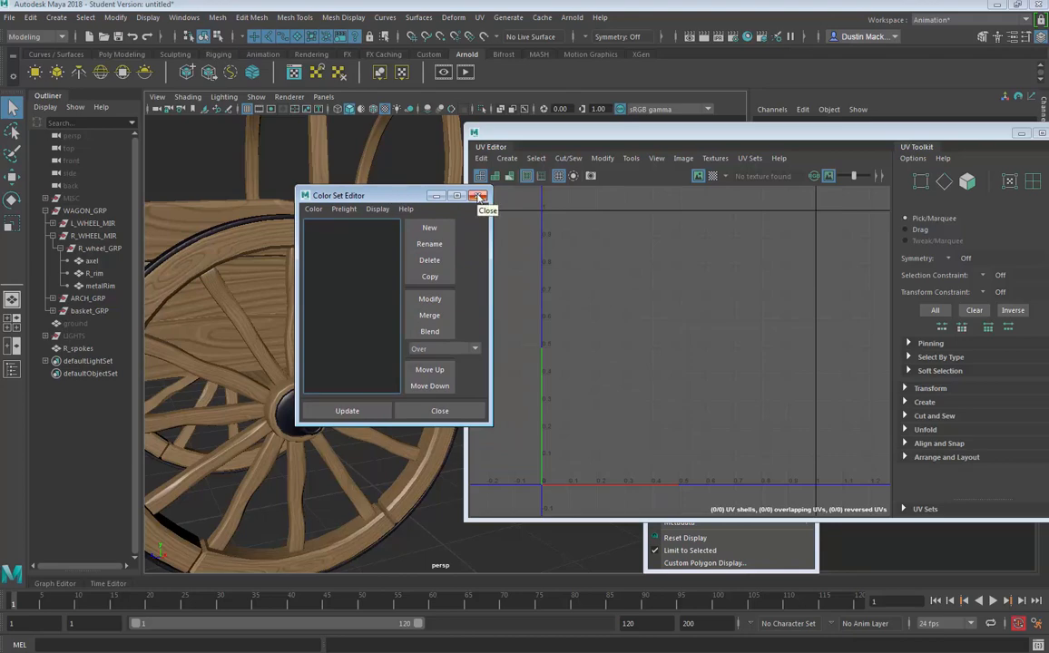
click(481, 196)
Close the UV Editor window to uncover the close-up of the wheel spokes
mouse_move(411, 243)
alt+mouse_down()
mouse_move(427, 243)
mouse_move(408, 241)
alt+mouse_up()
alt+right_drag(408, 240, 635, 254)
alt+middle_drag(243, 233, 436, 251)
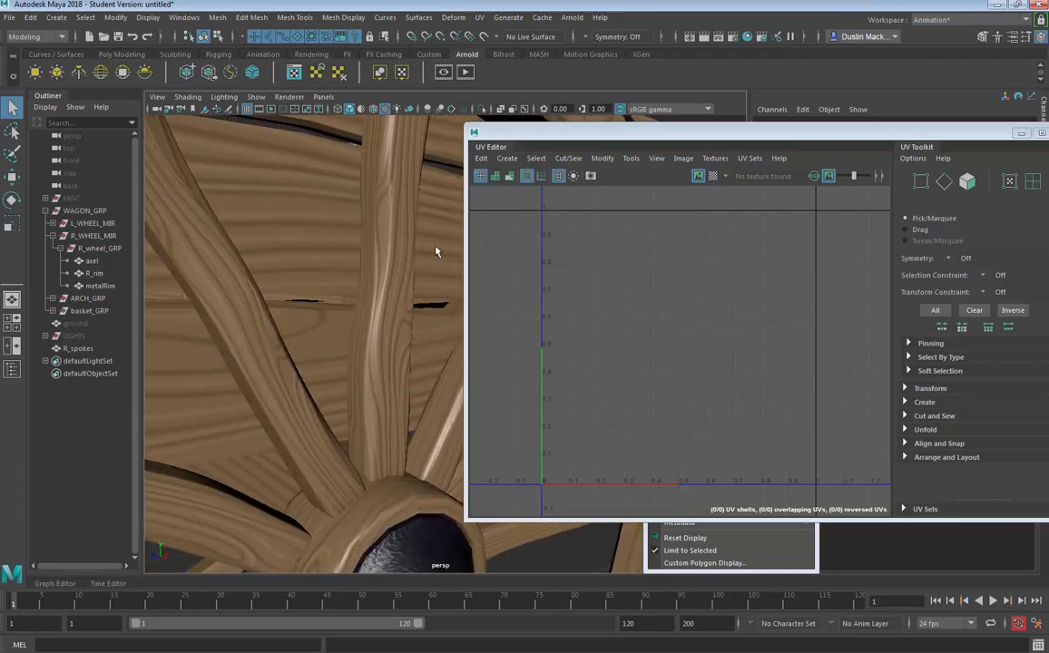
drag(913, 137, 768, 159)
click(918, 154)
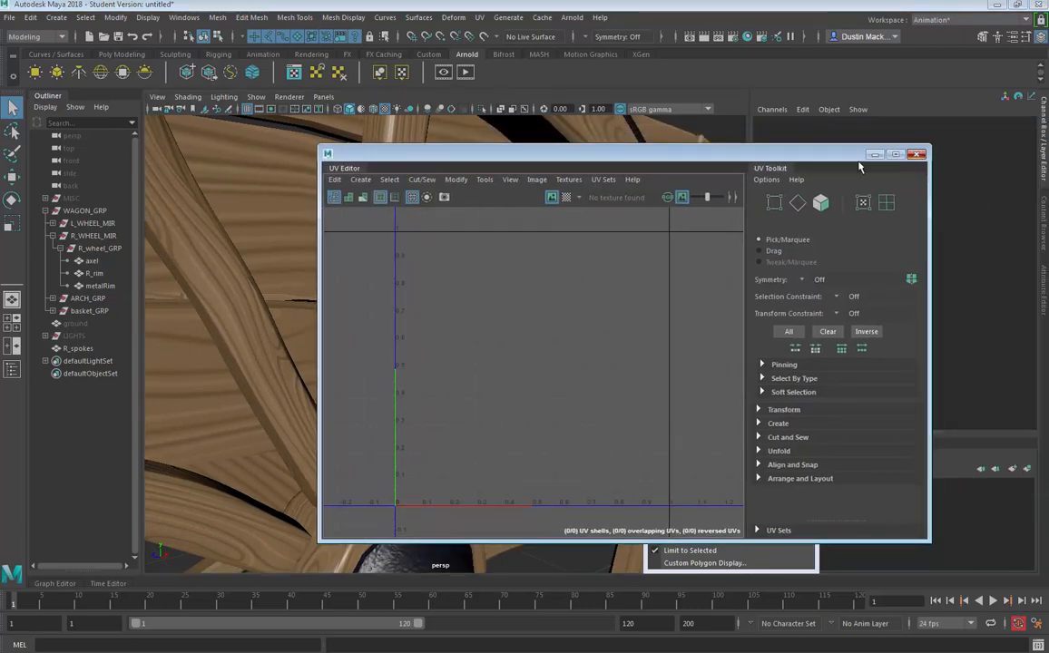
Select R_spokes, hide the selection highlighting in the viewport, and examine the bump detail on the spokes up close
click(537, 281)
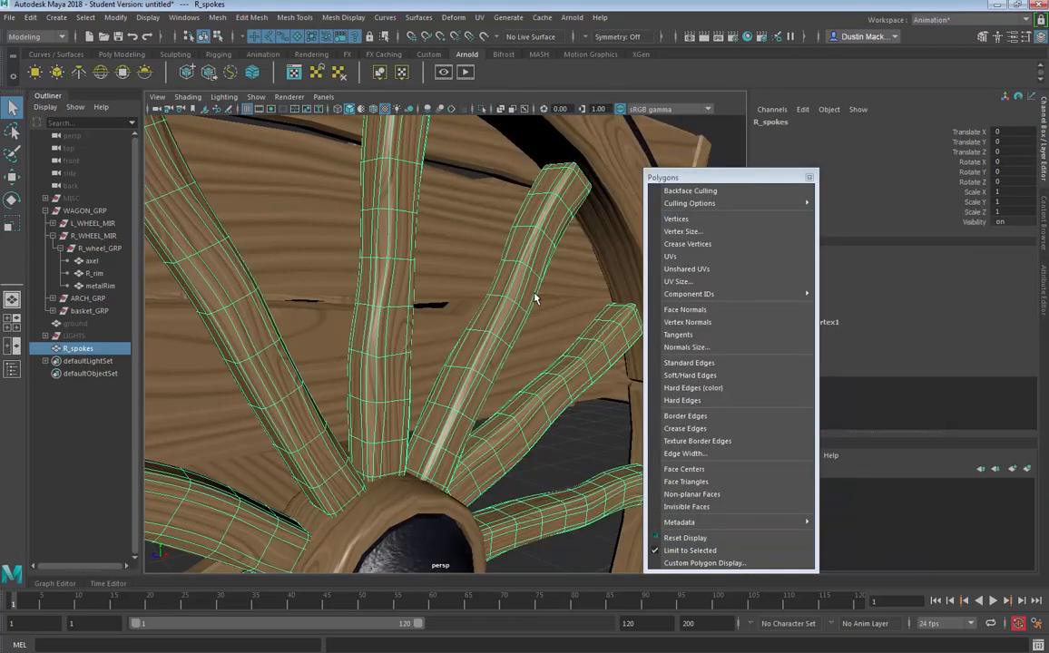
click(256, 97)
click(365, 635)
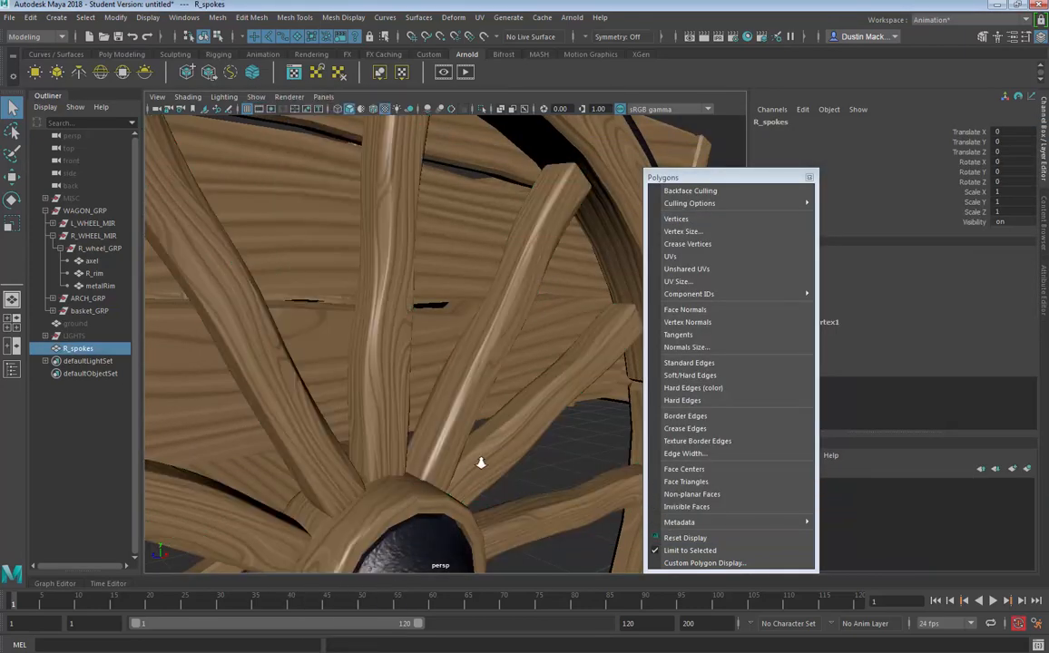
scroll(480, 461, up, 5)
scroll(450, 428, up, 3)
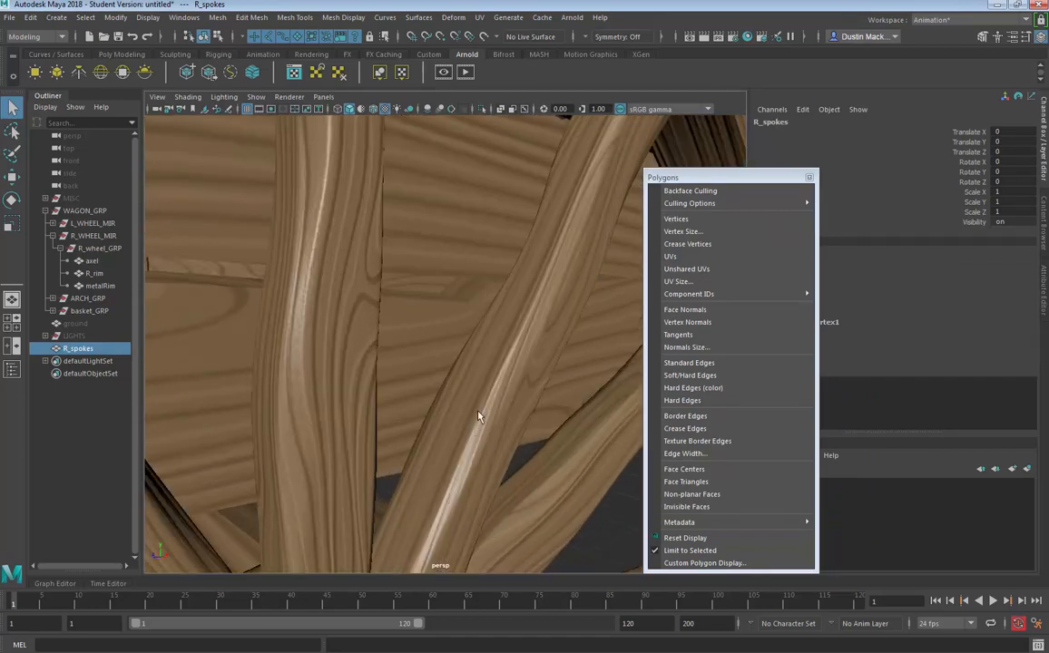
alt+middle_drag(477, 417, 517, 387)
scroll(517, 386, up, 4)
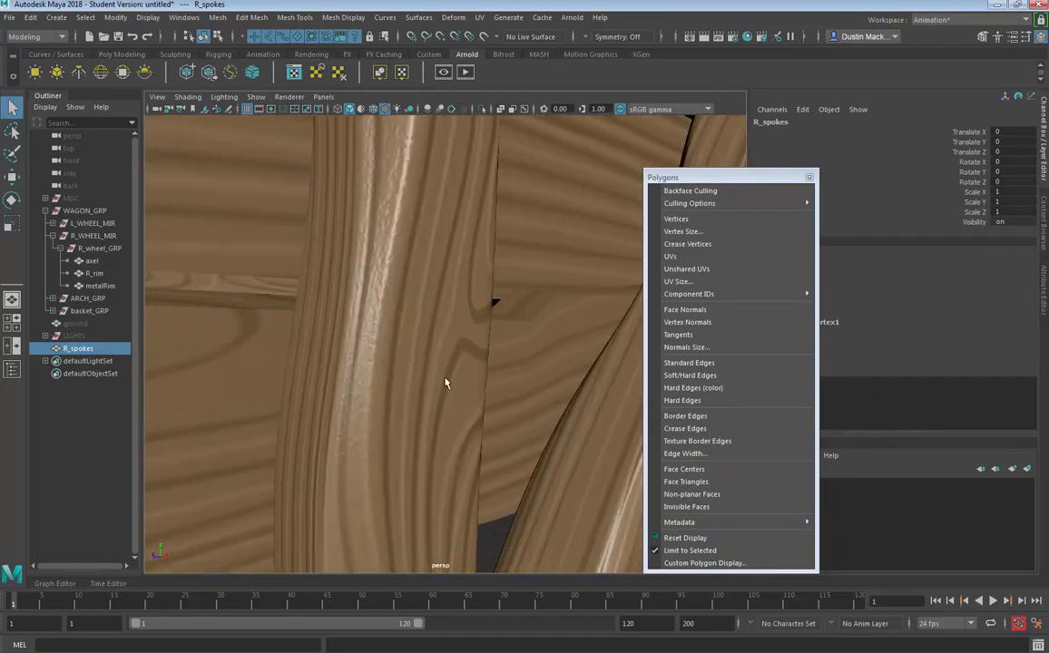
scroll(490, 359, down, 6)
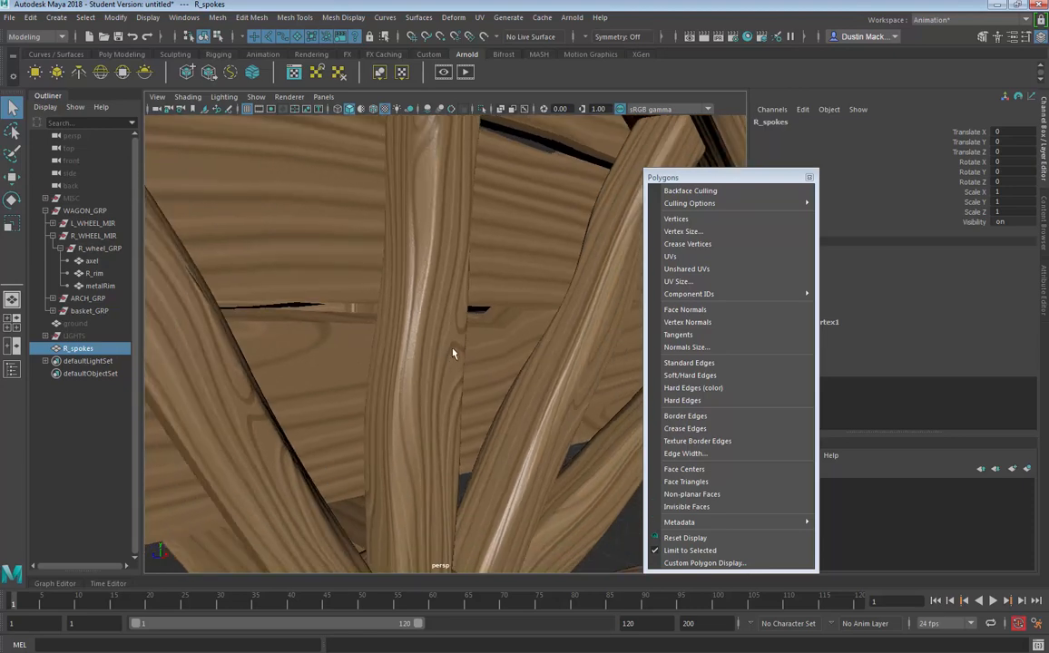
alt+middle_drag(441, 303, 432, 303)
Close the floating Polygons display menu and open the file17 bump texture attributes from WagonWheel_blinn
click(1043, 282)
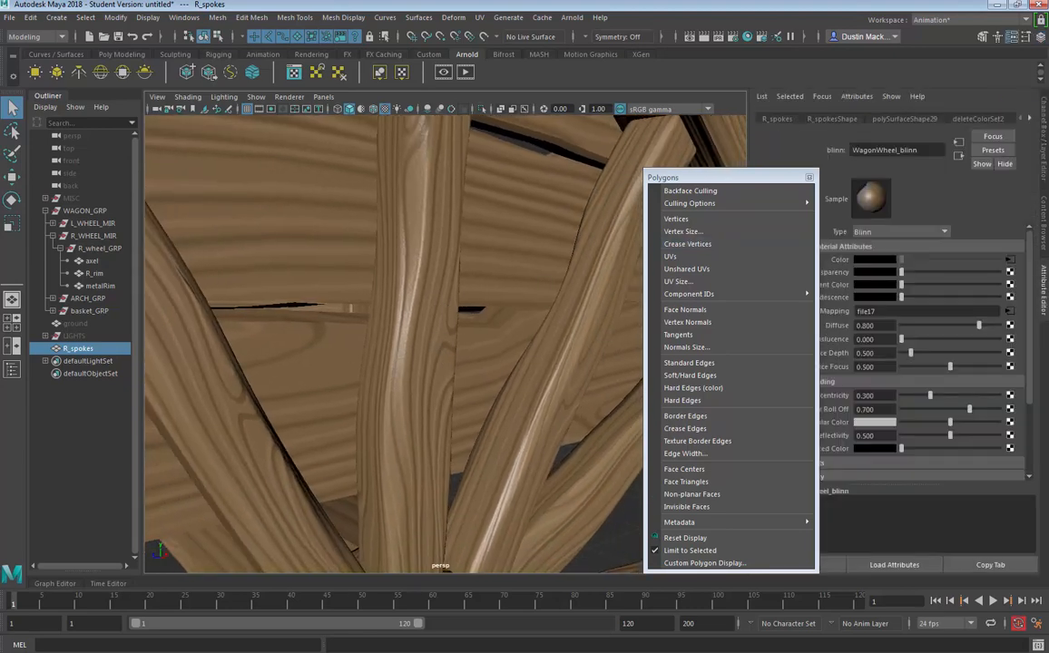
click(809, 177)
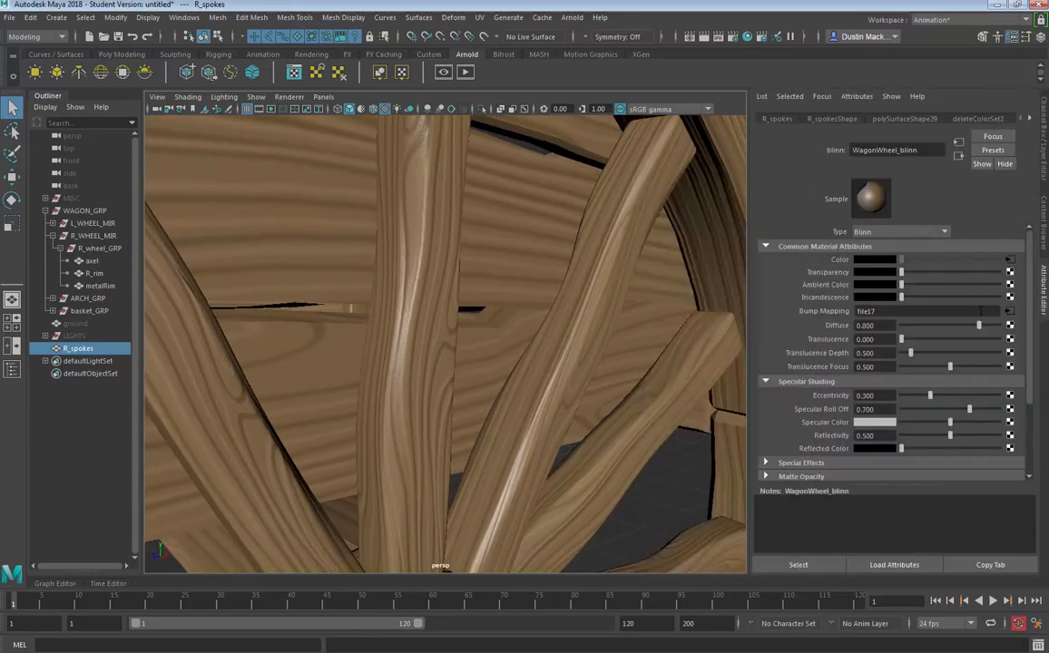
click(1009, 312)
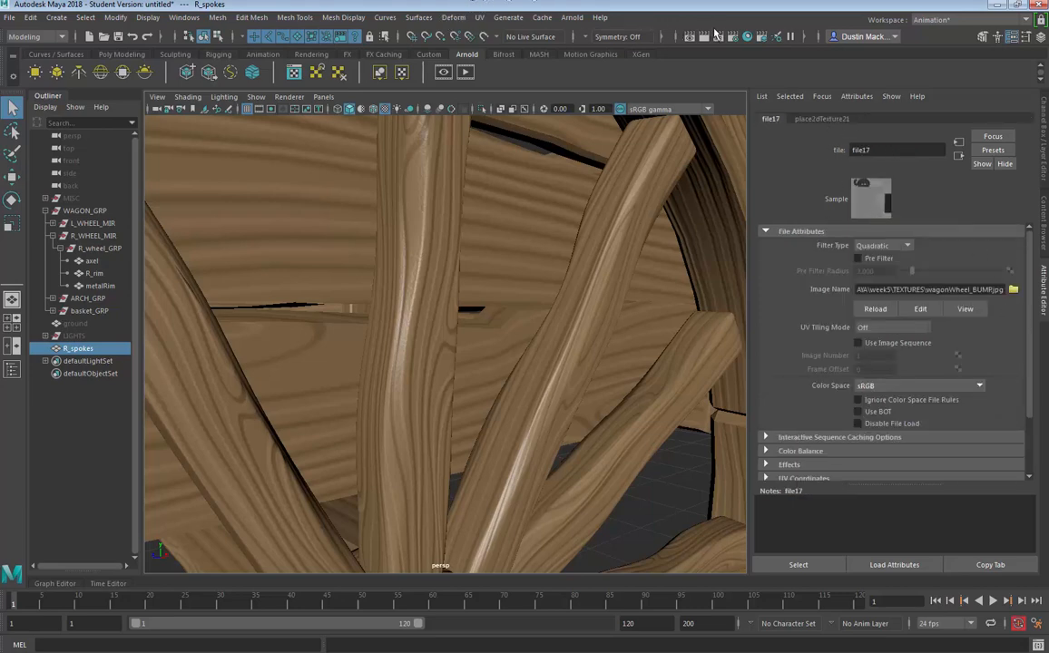
Open the Hypershade, clear its cluttered graph, and graph the connections of WagonWheel_blinn alone
click(676, 37)
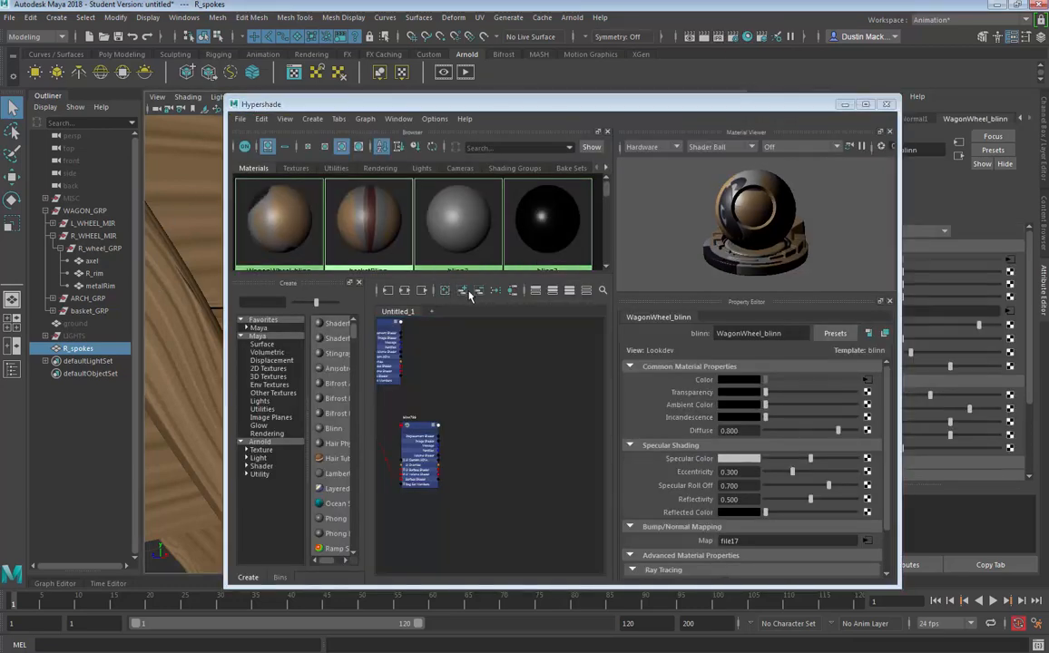
alt+middle_drag(496, 352, 589, 361)
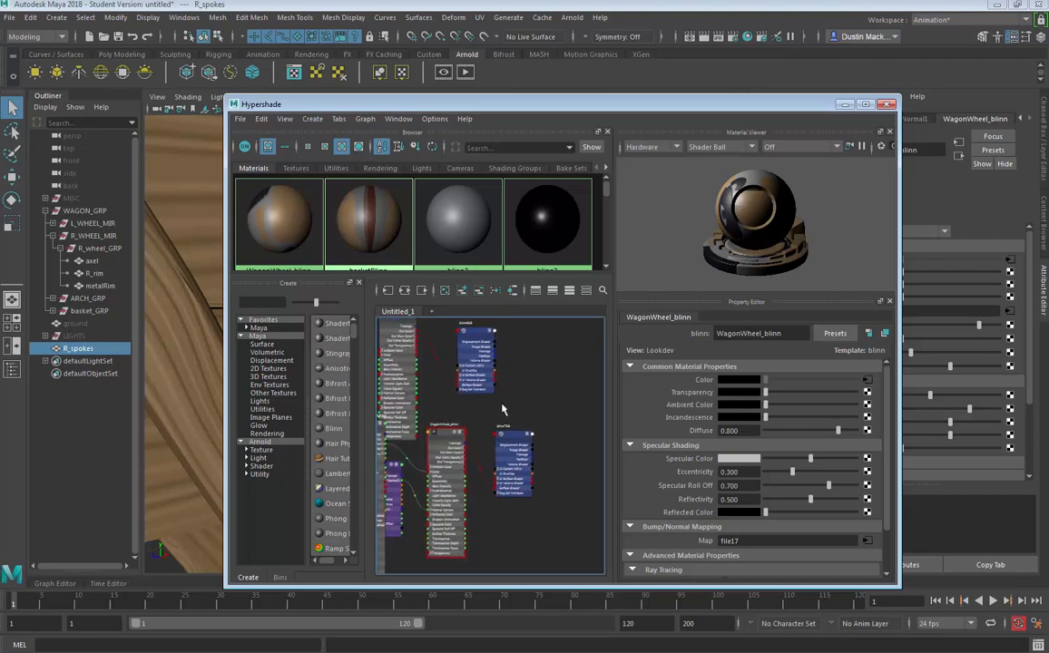
click(364, 119)
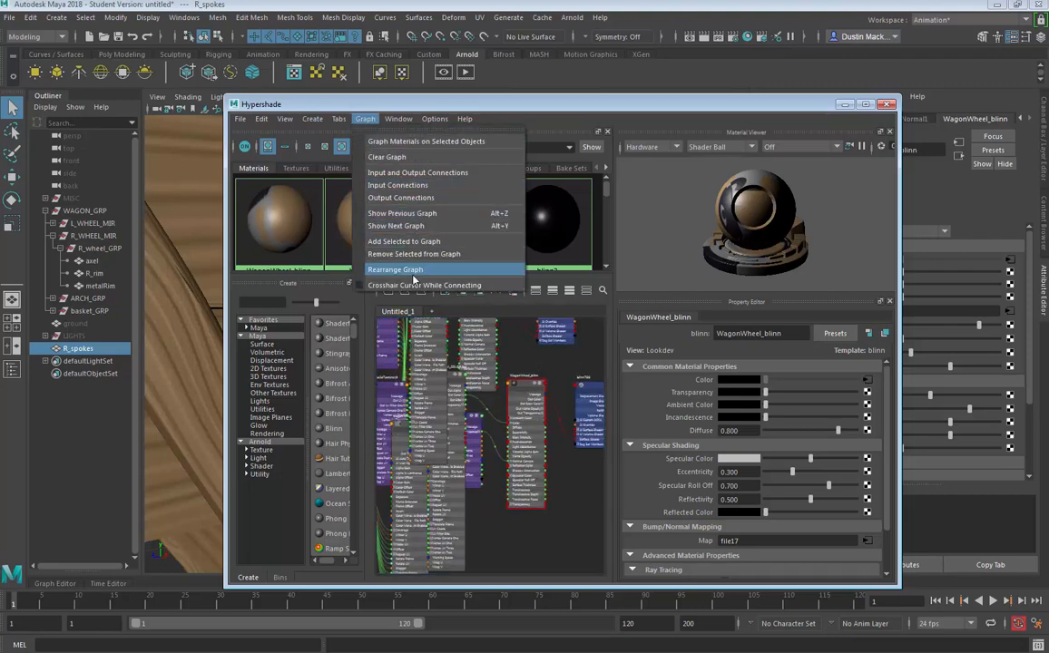
click(390, 157)
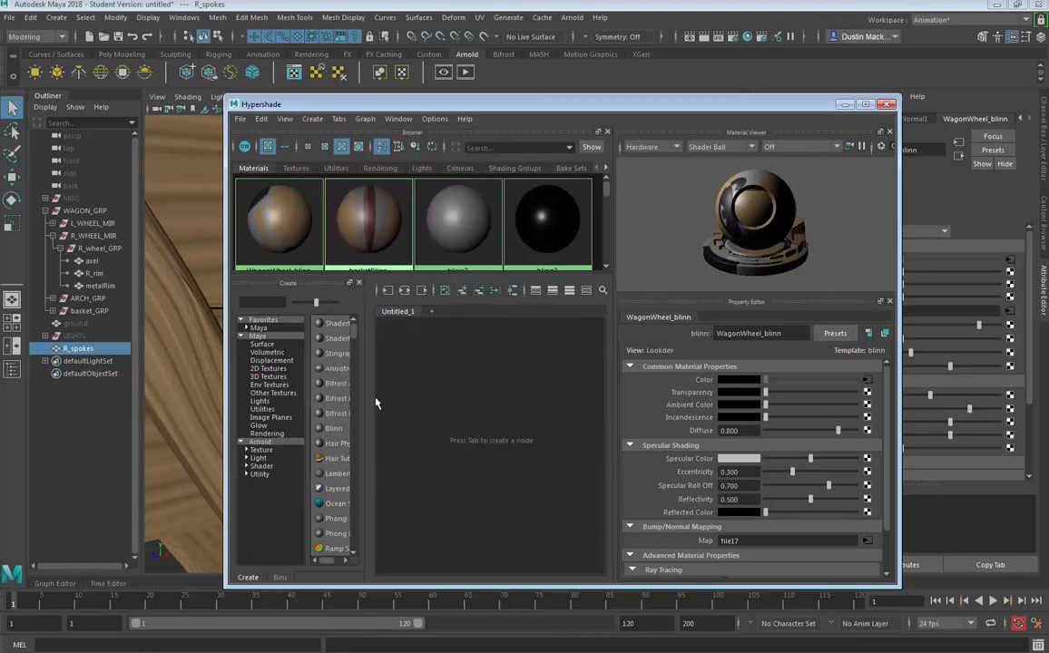
click(511, 292)
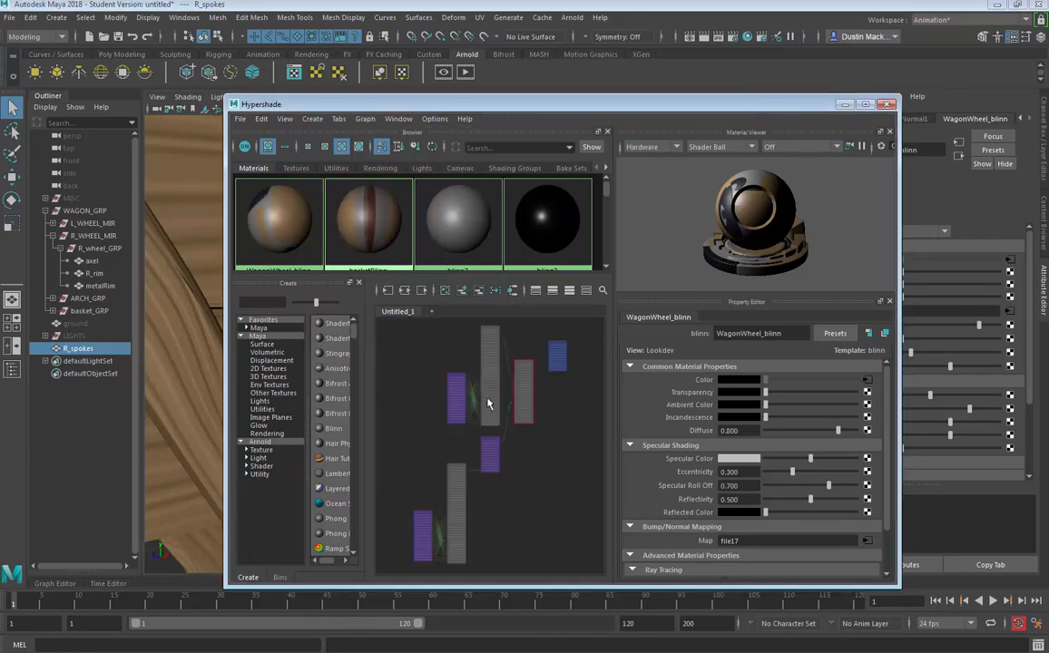
Select the bump2d7 node in the wheel material's network and move the Hypershade clear of the Attribute Editor
scroll(465, 446, up, 6)
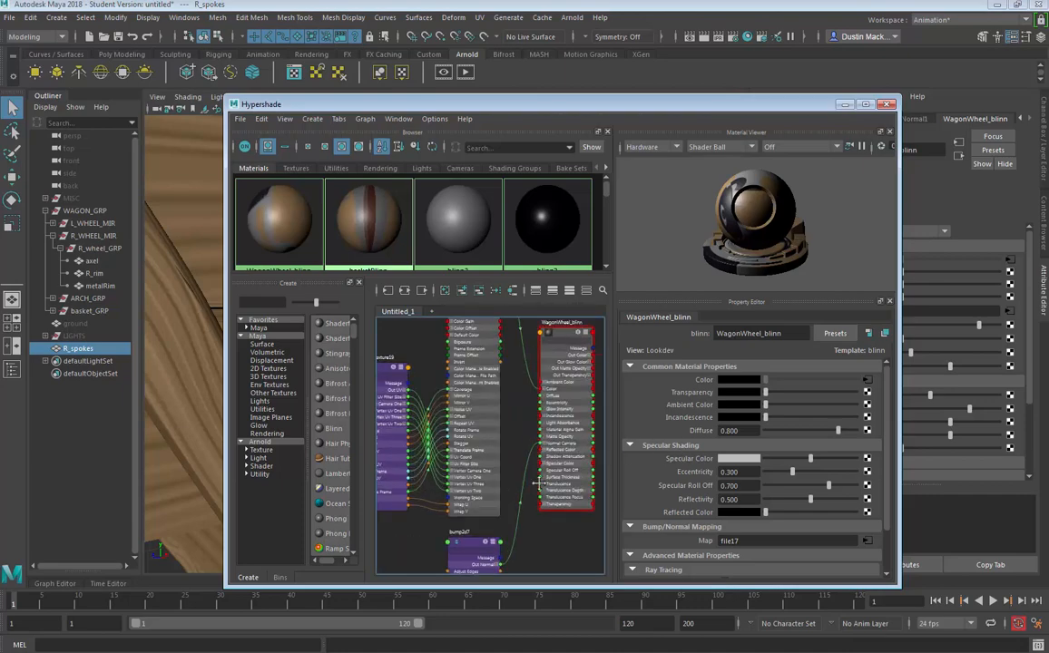
alt+middle_drag(486, 540, 543, 359)
click(523, 408)
drag(523, 408, 545, 401)
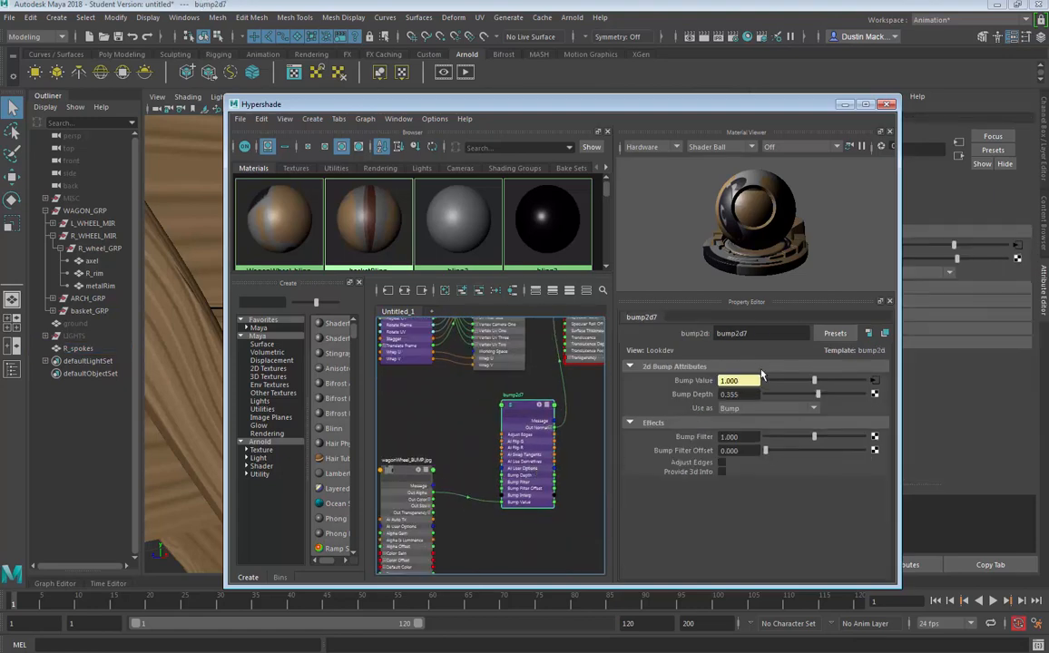
drag(446, 103, 330, 173)
drag(284, 133, 279, 127)
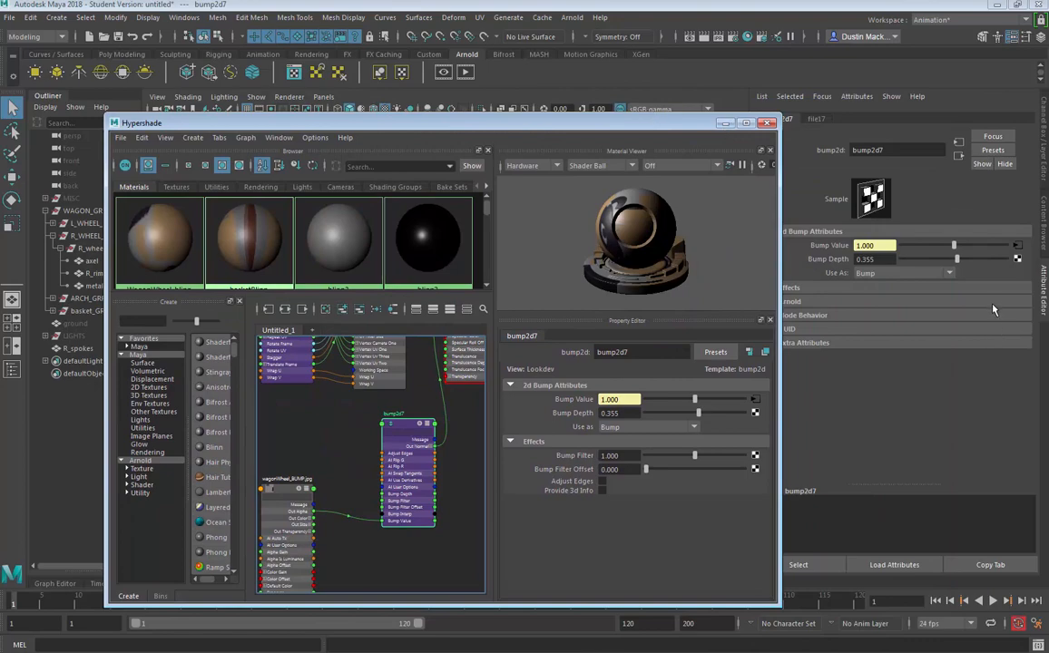
Tune the Bump Depth of bump2d7 against the spokes and axle, trying 0.542 and settling on 0.361
click(958, 259)
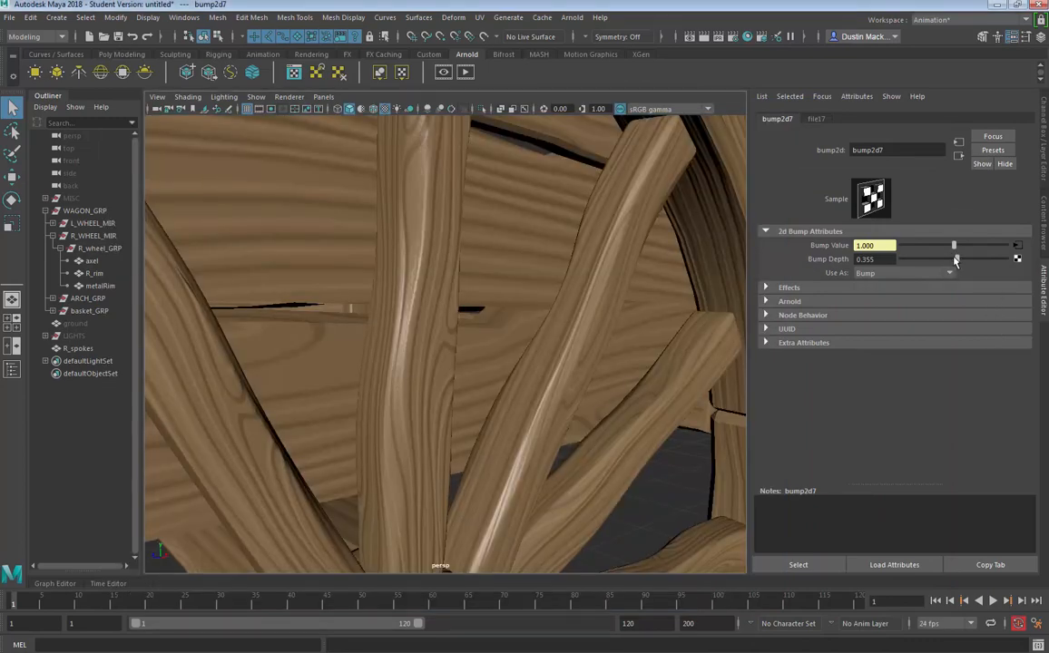
mouse_move(955, 260)
mouse_down()
mouse_move(940, 265)
mouse_move(965, 272)
mouse_move(949, 277)
mouse_move(959, 281)
mouse_up()
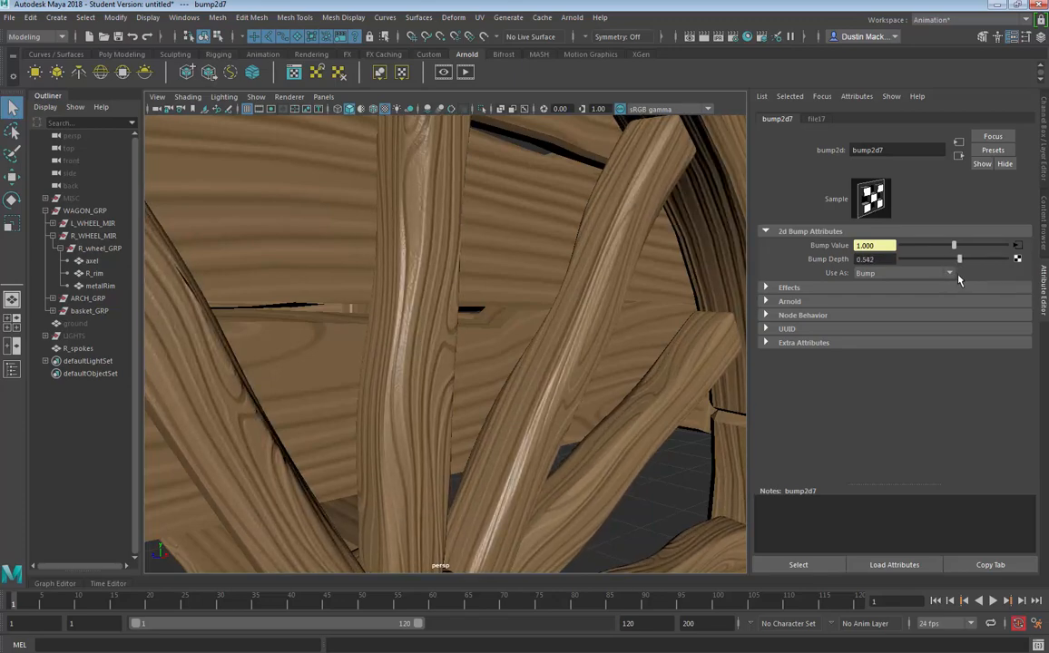
mouse_move(690, 336)
alt+mouse_down()
mouse_move(625, 352)
mouse_move(560, 318)
mouse_move(587, 301)
mouse_move(650, 340)
mouse_move(676, 329)
alt+mouse_up()
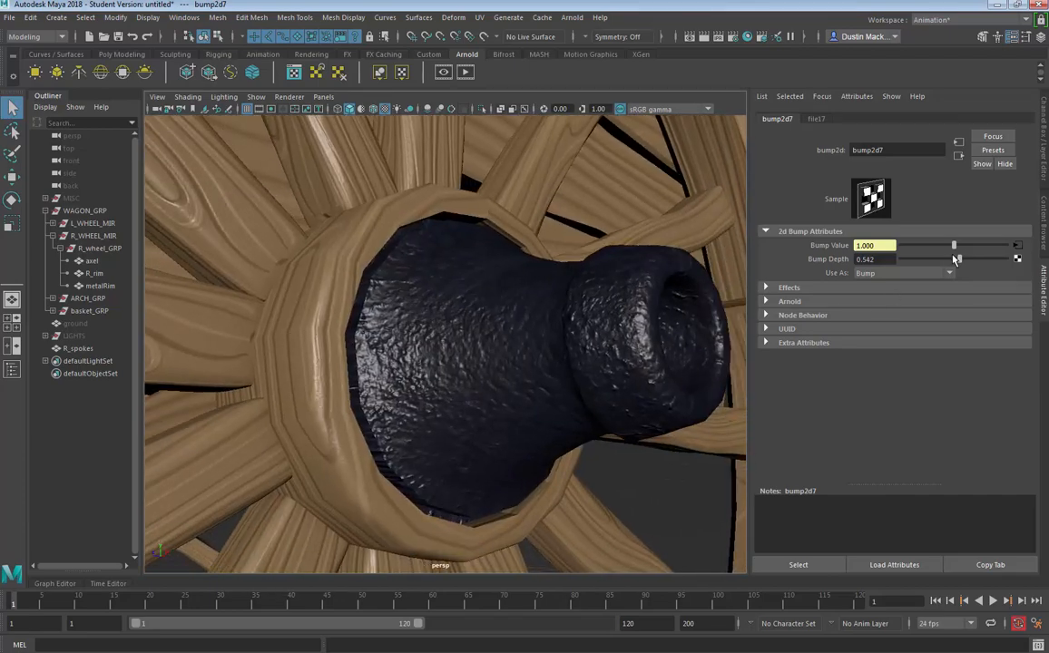
drag(960, 261, 957, 263)
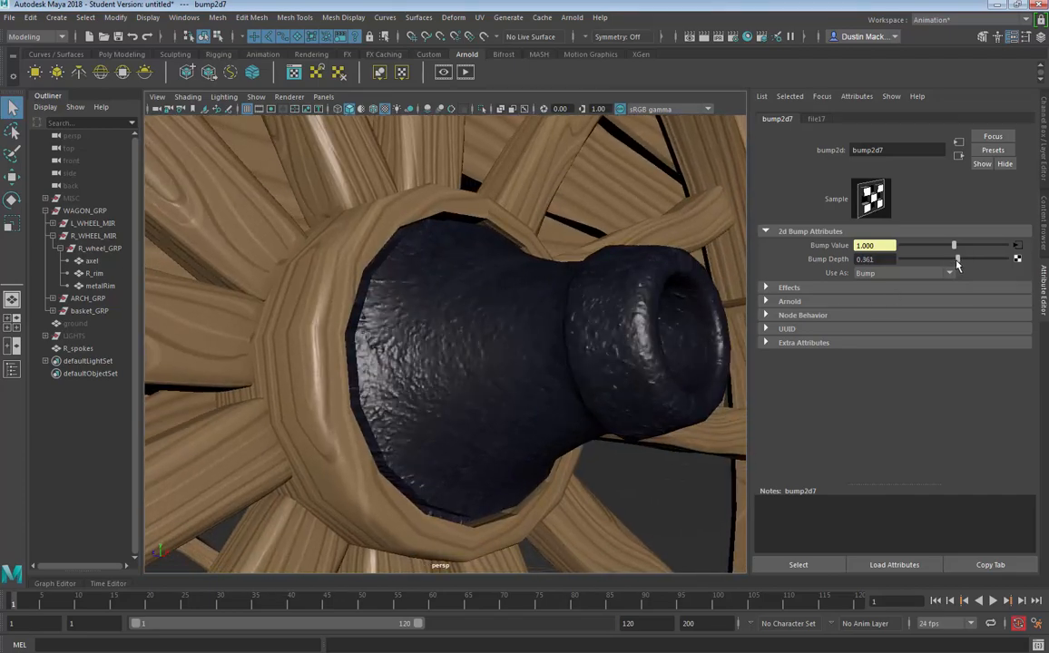
Examine the bump effect on the wheel's spokes, metal rim and axle, and compare it with the basket planks
key(bracketleft)
key(bracketleft)
key(bracketleft)
key(bracketleft)
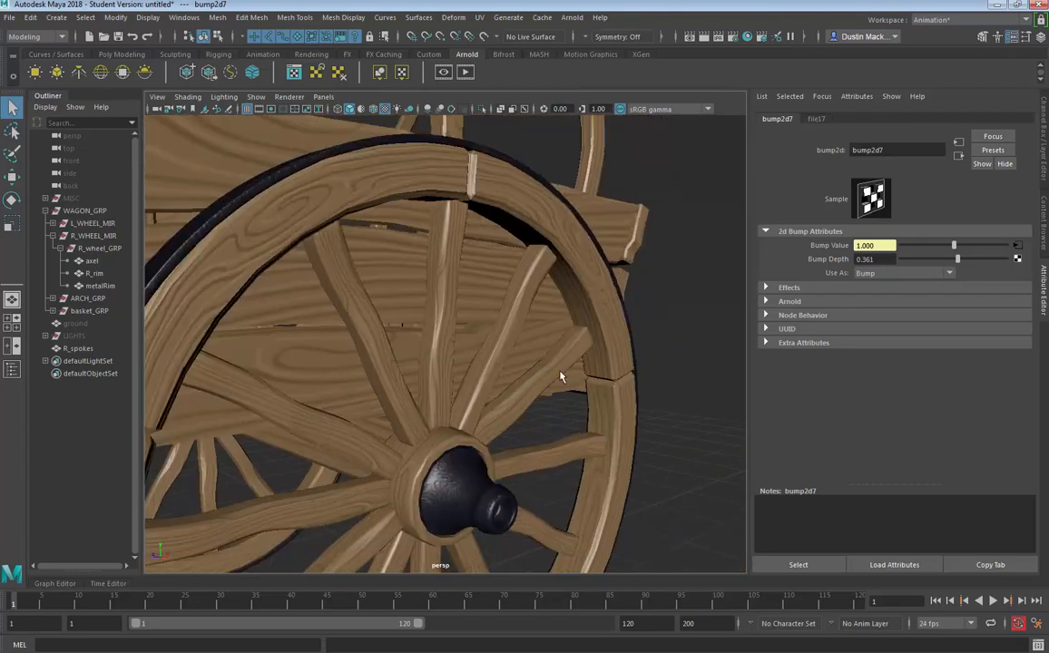
key(bracketleft)
key(bracketleft)
key(bracketleft)
key(bracketleft)
key(bracketleft)
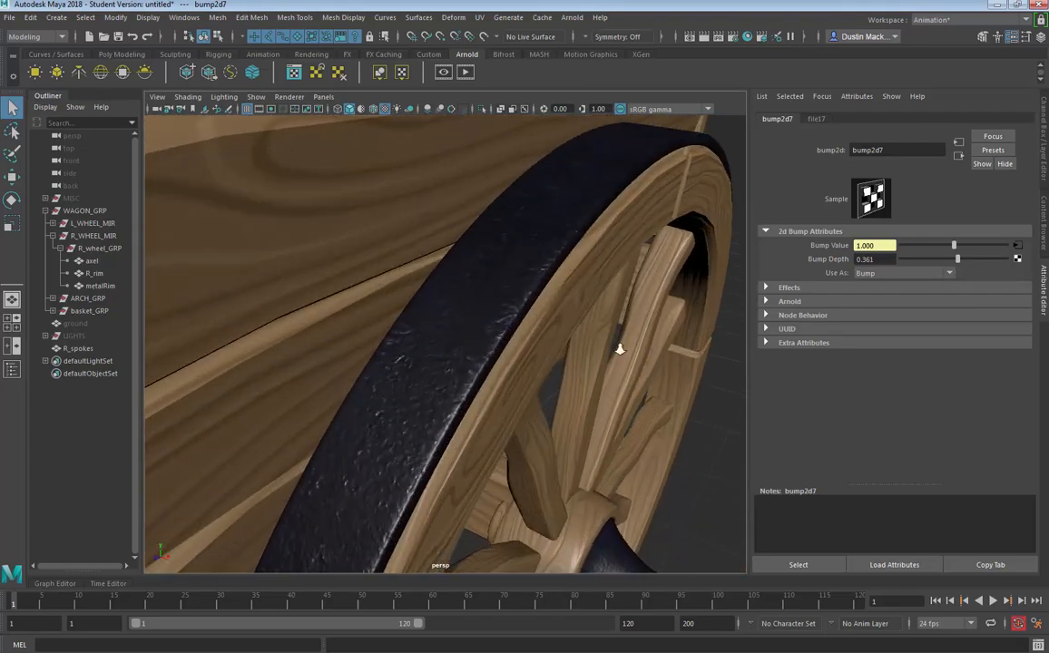
alt+right_drag(619, 350, 440, 356)
alt+drag(440, 355, 374, 318)
alt+right_drag(363, 329, 585, 354)
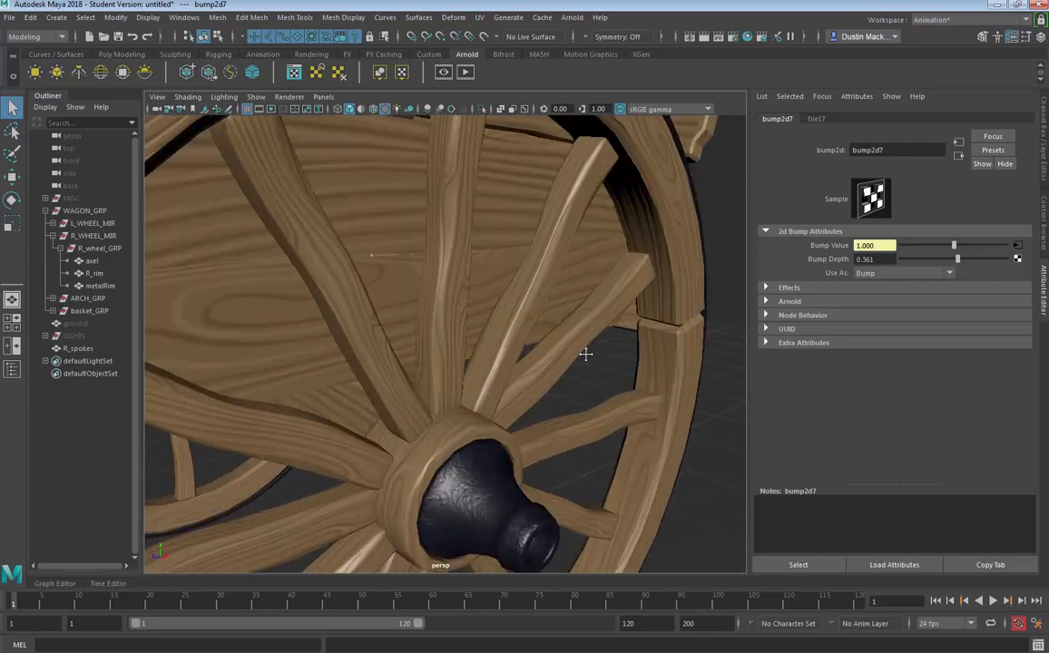
alt+middle_drag(586, 354, 717, 495)
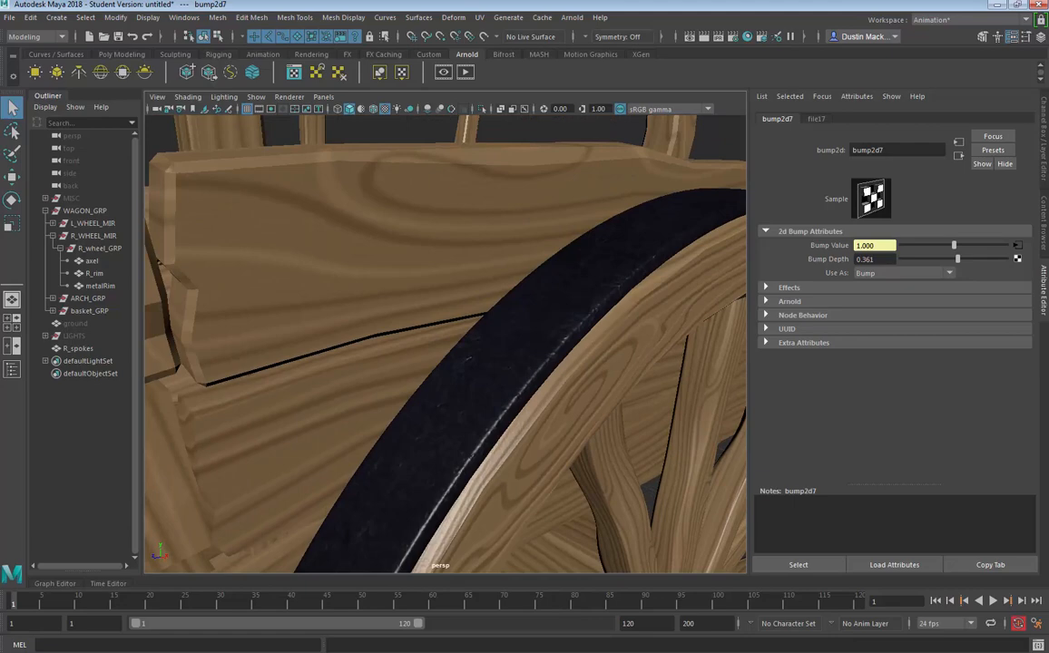
Switch to Photoshop and compare the wood grain source with the wagonWheel_TEXT.psd and wagonBasket_TEXT.psd bump layers
key(alt+Tab)
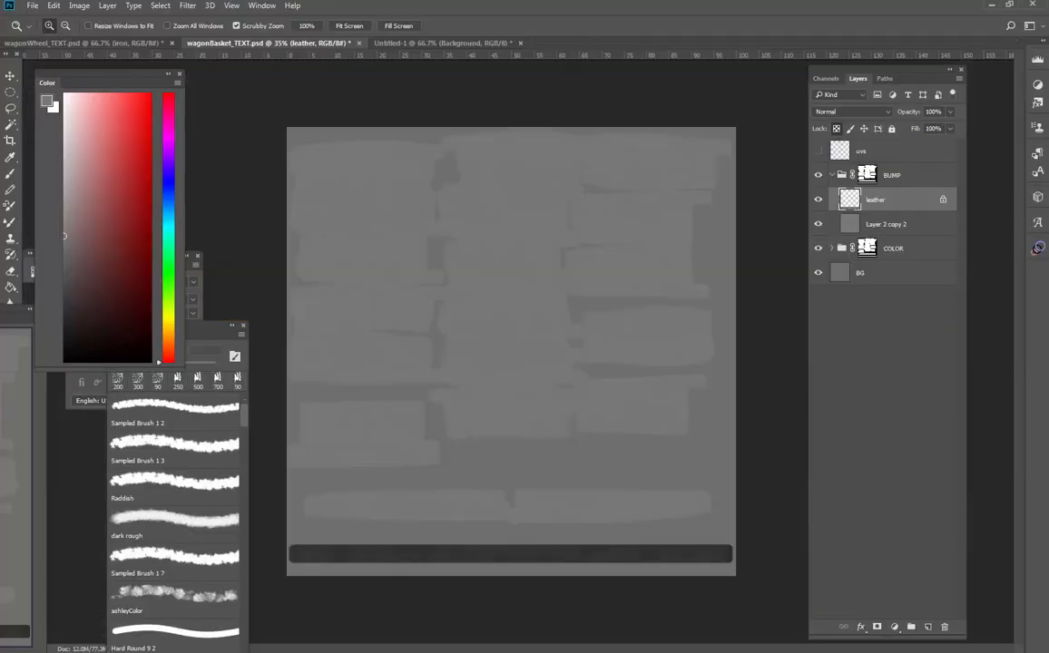
click(386, 43)
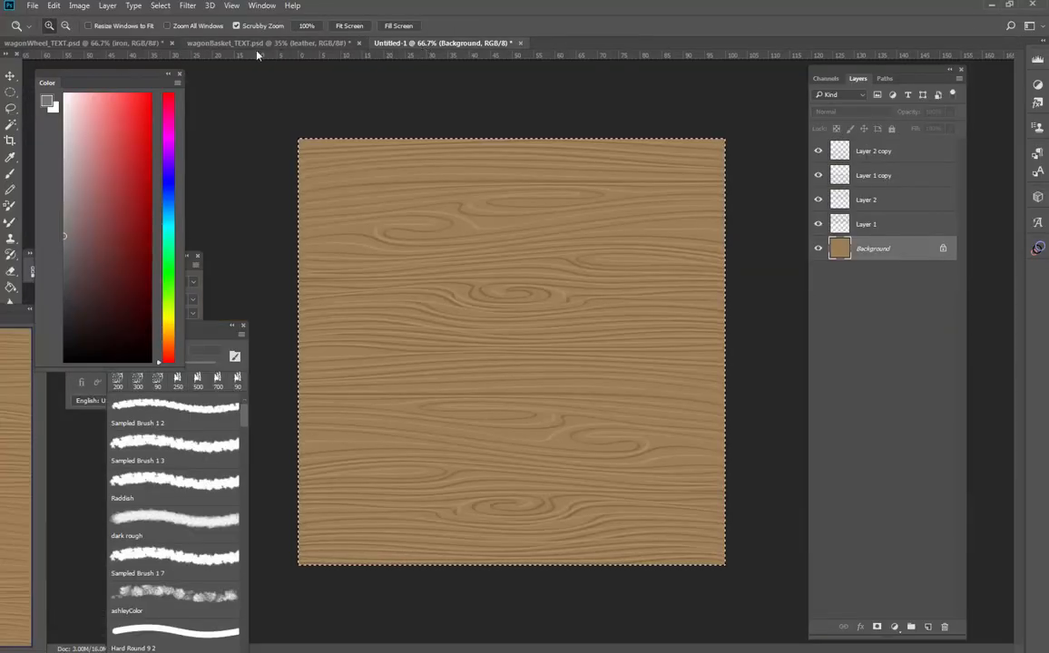
click(114, 43)
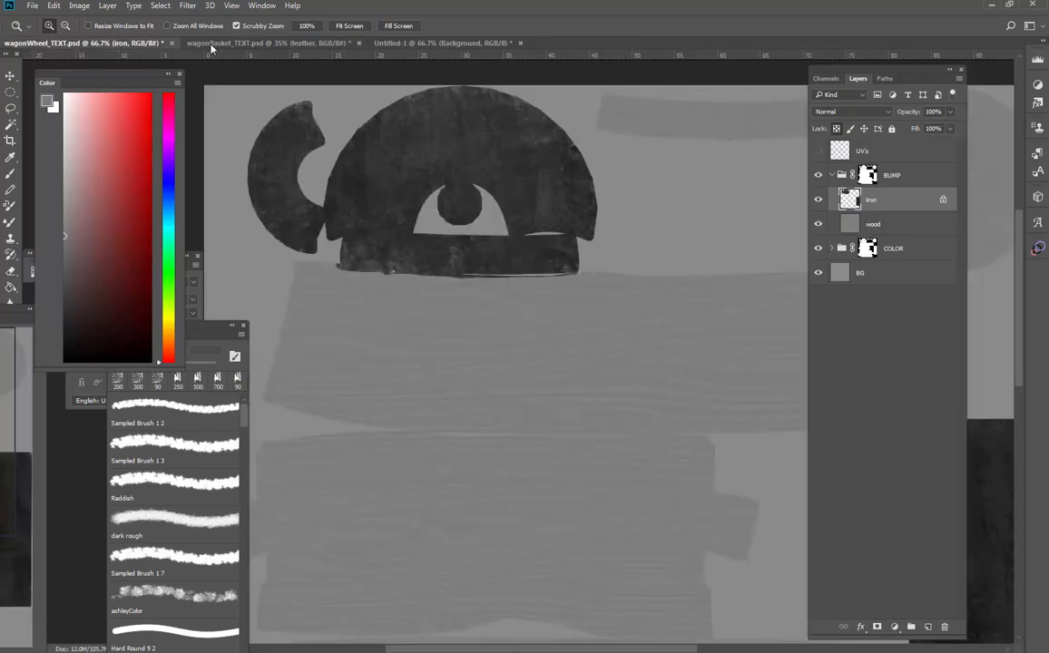
click(213, 43)
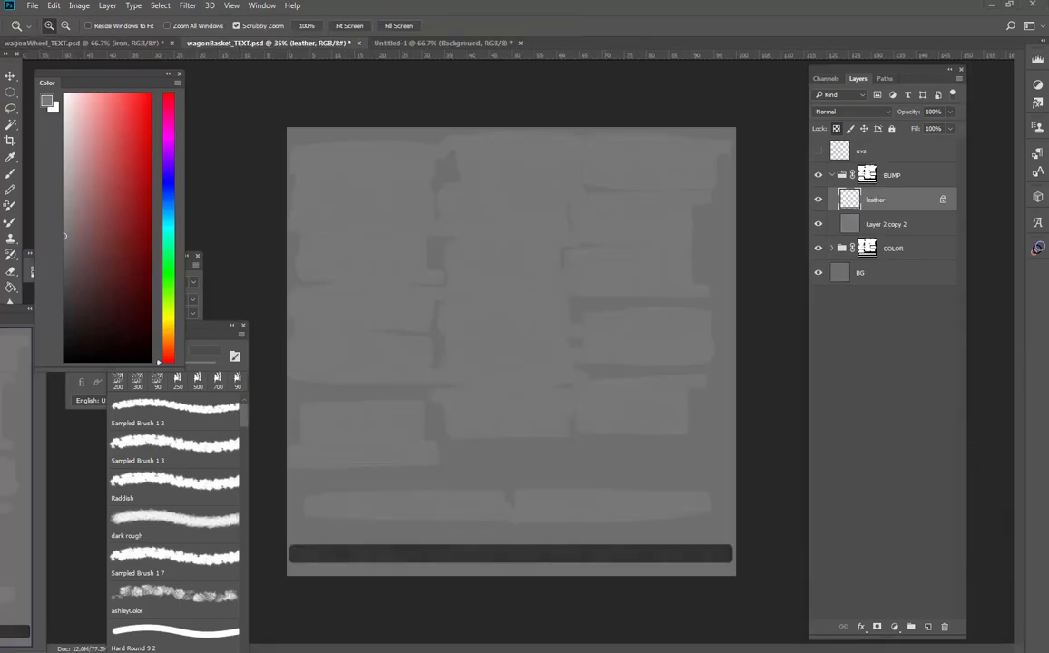
Switch to Maya, select an upper basket plank, graph its material and maximise the Hypershade window
key(alt+Tab)
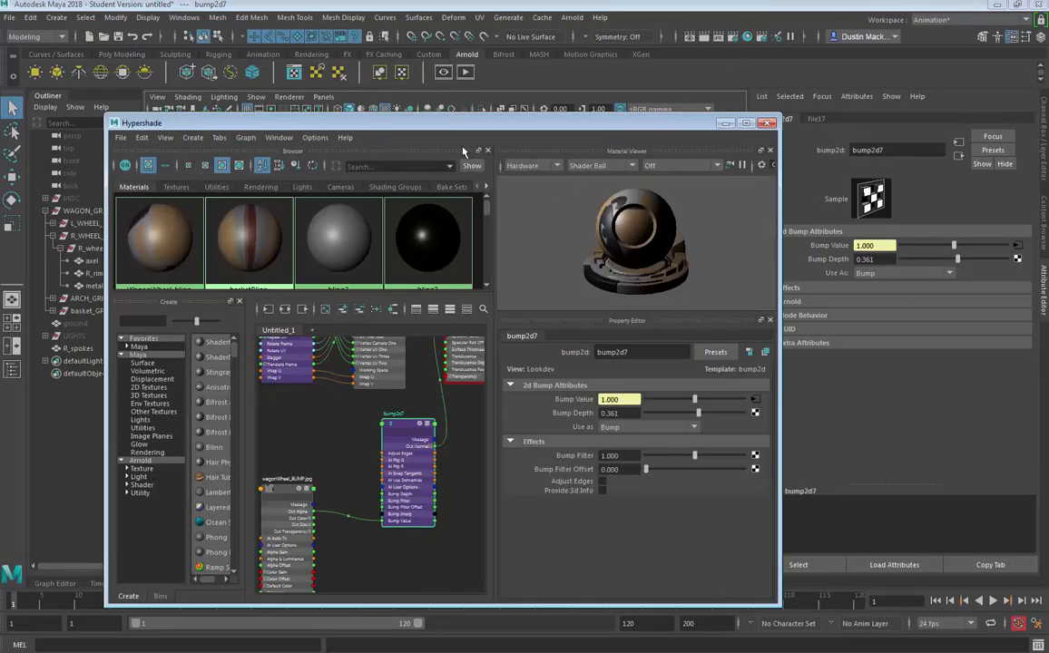
drag(457, 125, 864, 122)
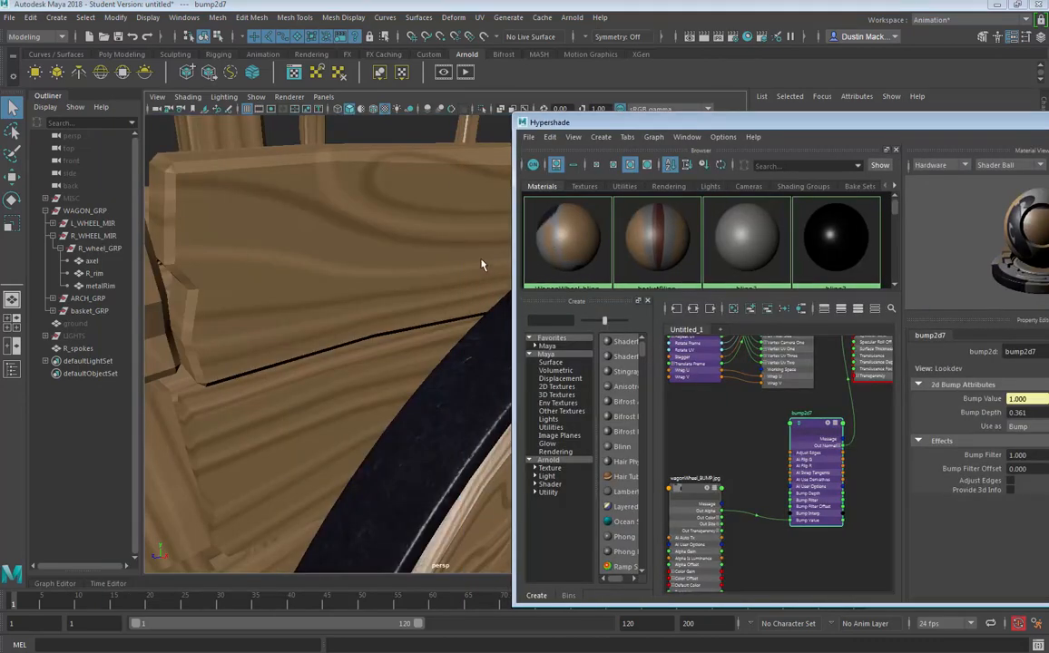
click(466, 261)
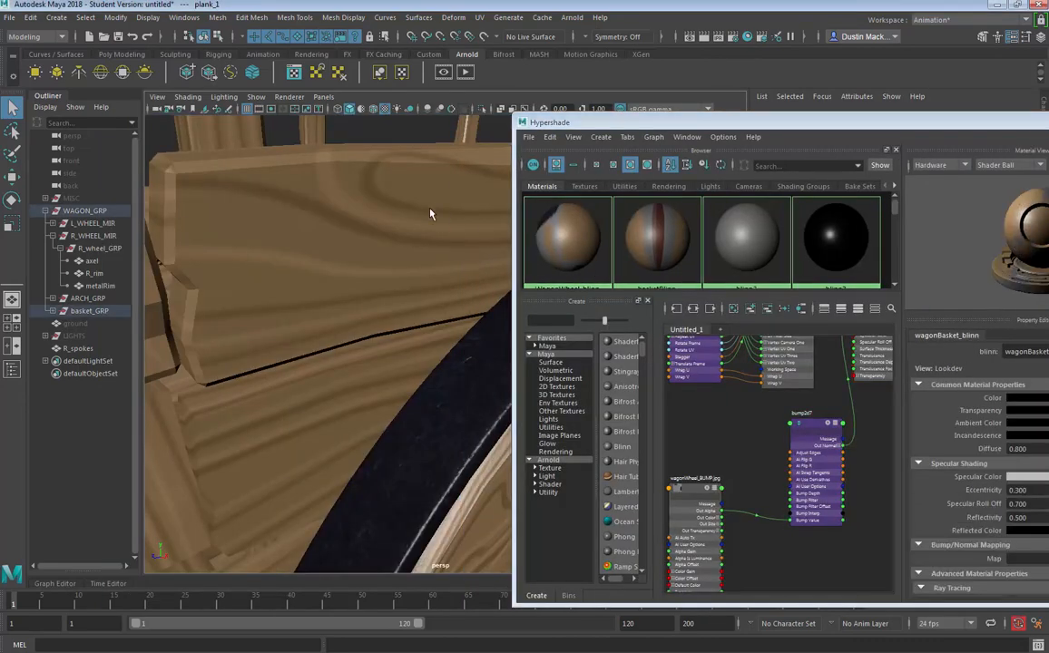
click(803, 310)
drag(772, 122, 567, 62)
click(949, 63)
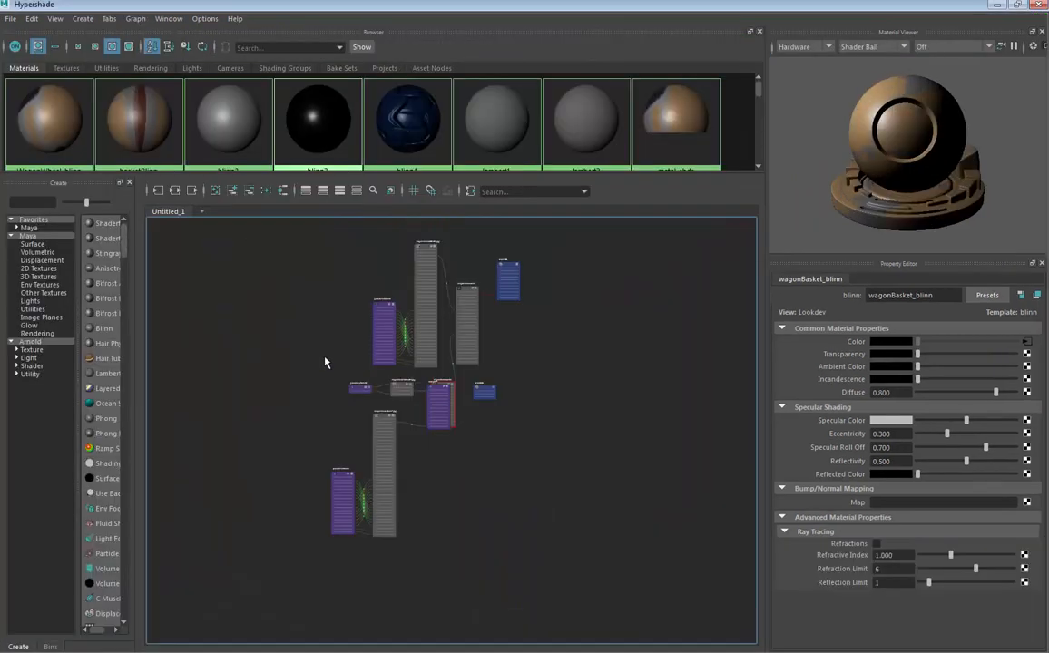
Spread the overlapping bump2d7, wagonWheel_BUMP.jpg and wagonBasket_blinn nodes apart in the graph
scroll(351, 356, up, 3)
scroll(599, 404, up, 3)
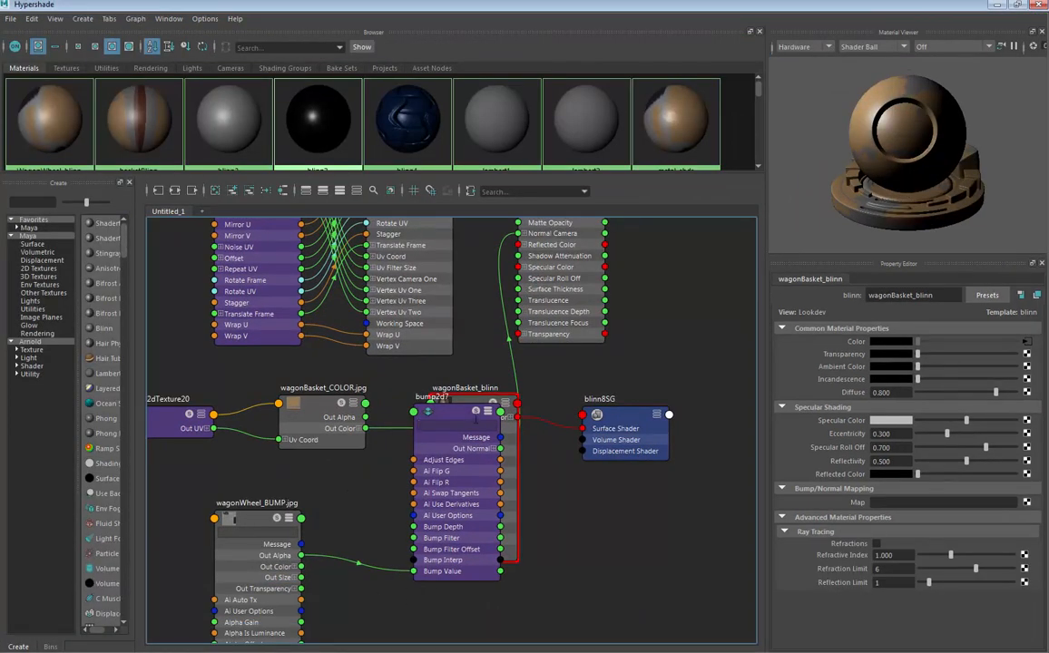
drag(476, 418, 712, 633)
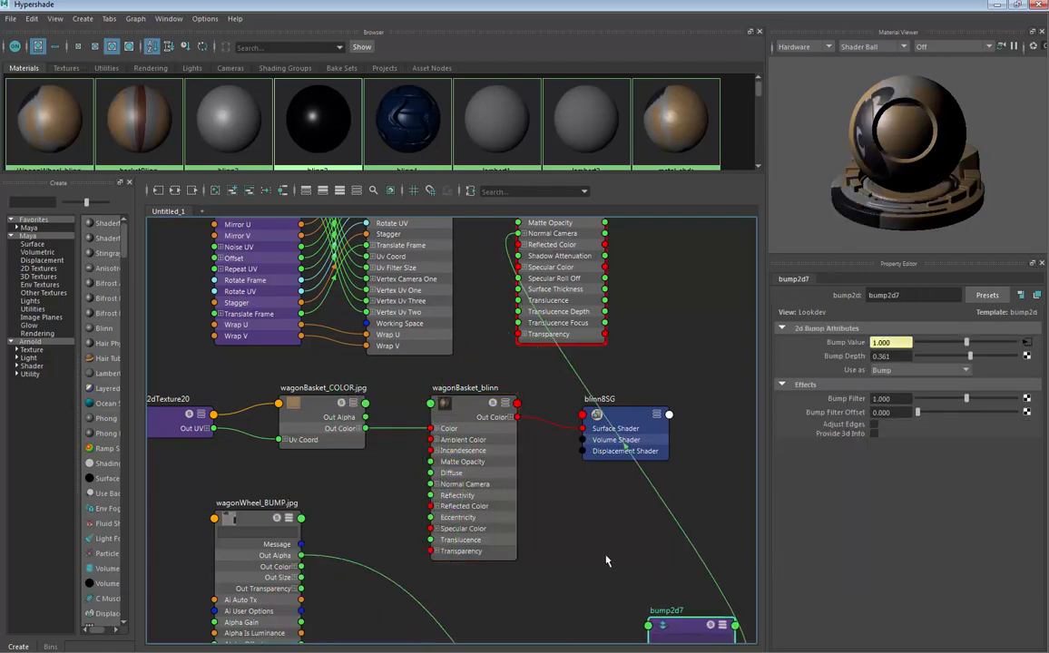
mouse_move(466, 412)
mouse_down()
mouse_move(426, 396)
mouse_move(457, 400)
mouse_up()
alt+middle_drag(471, 373, 558, 335)
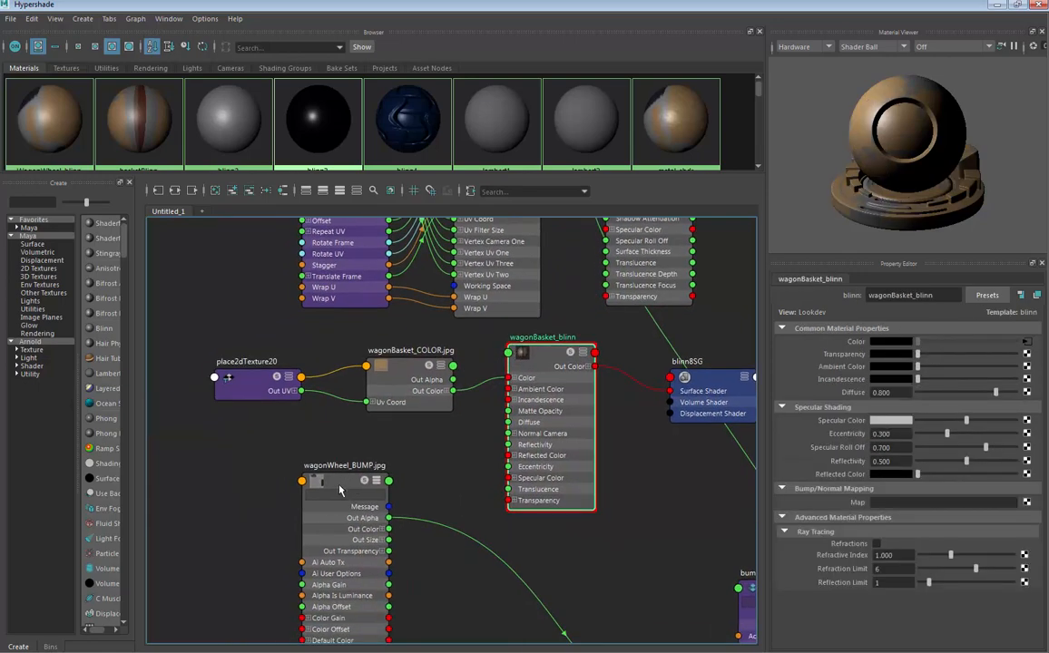
drag(339, 490, 778, 415)
drag(548, 363, 498, 366)
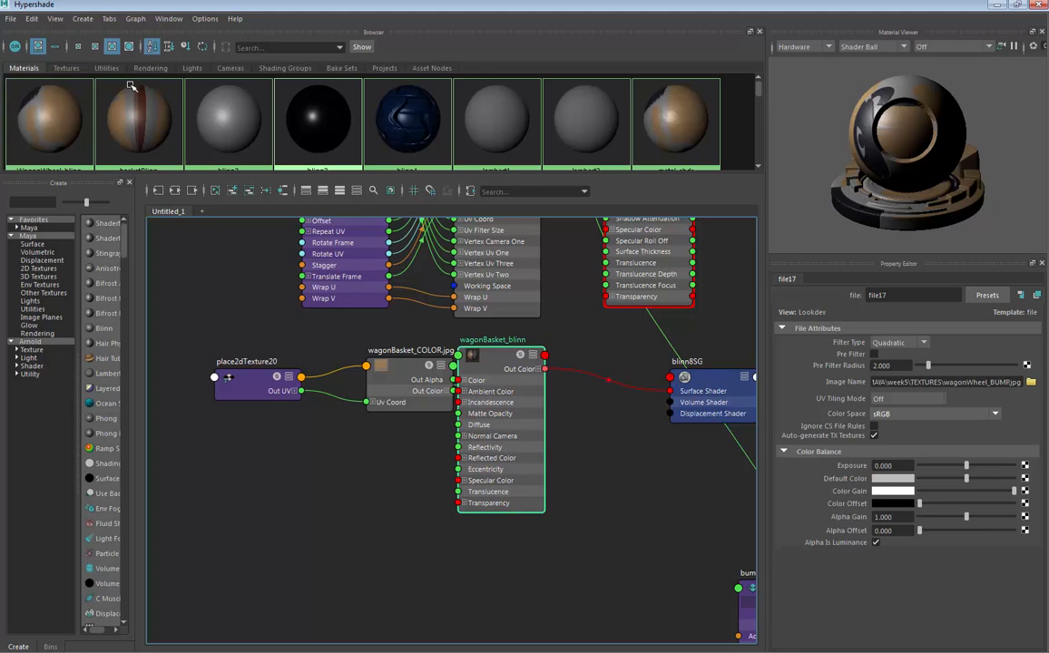
Clear the node graph and graph only the wagonBasket_blinn network of the selected plank
click(138, 21)
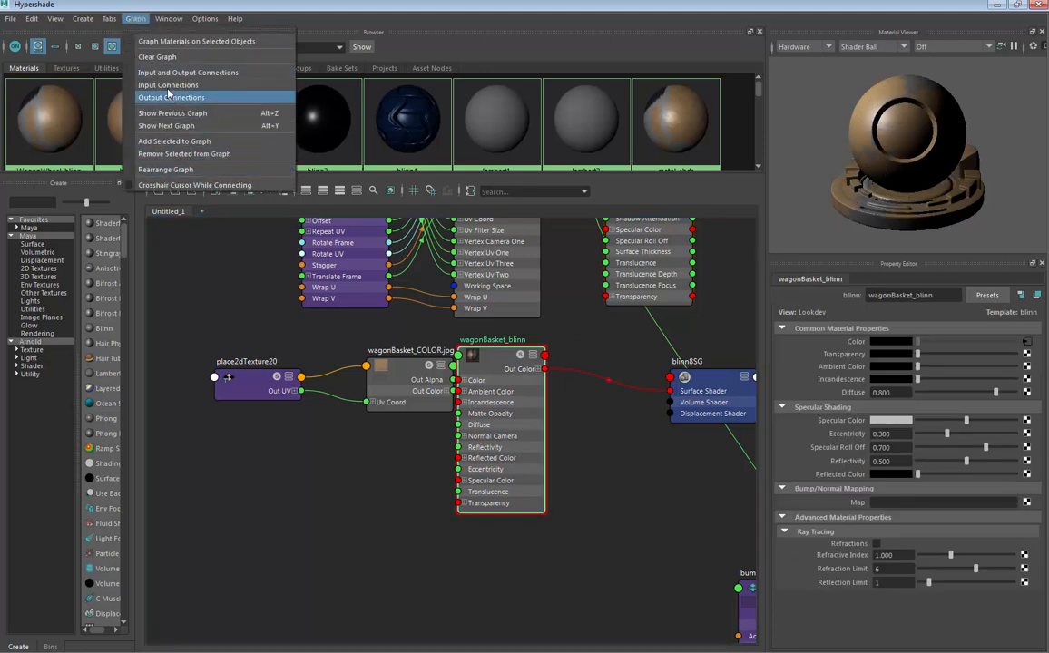
click(158, 56)
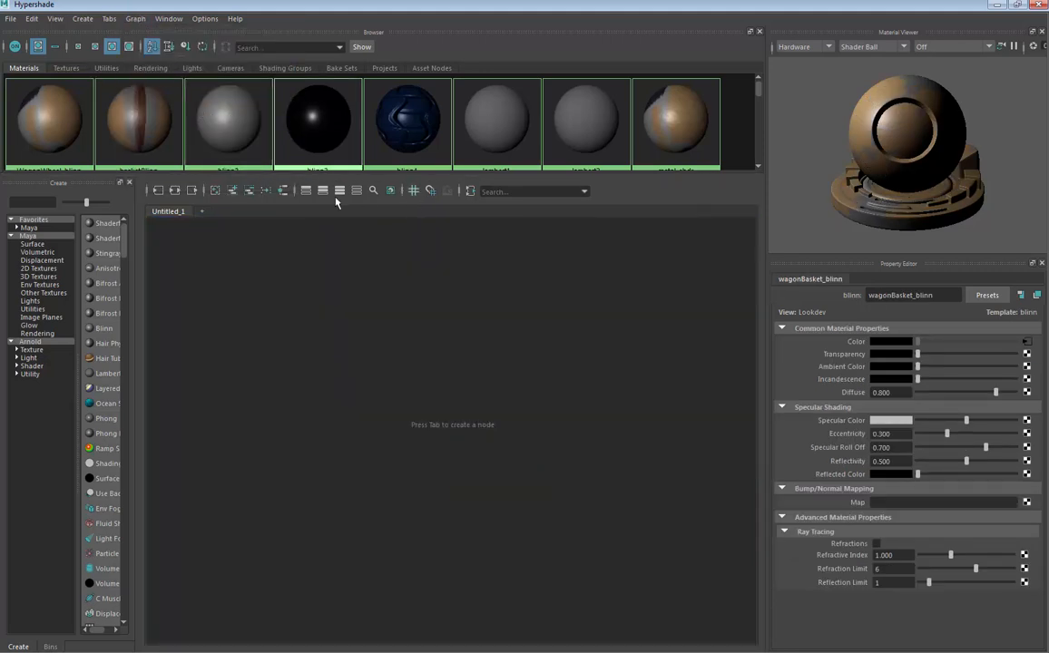
drag(363, 7, 385, 318)
click(386, 251)
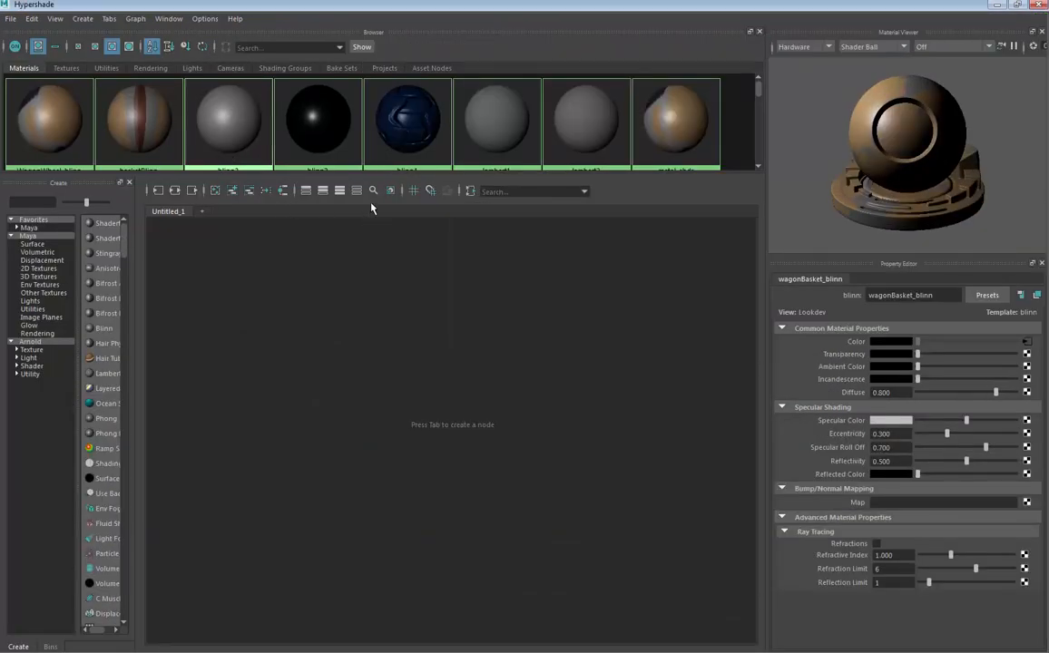
click(281, 188)
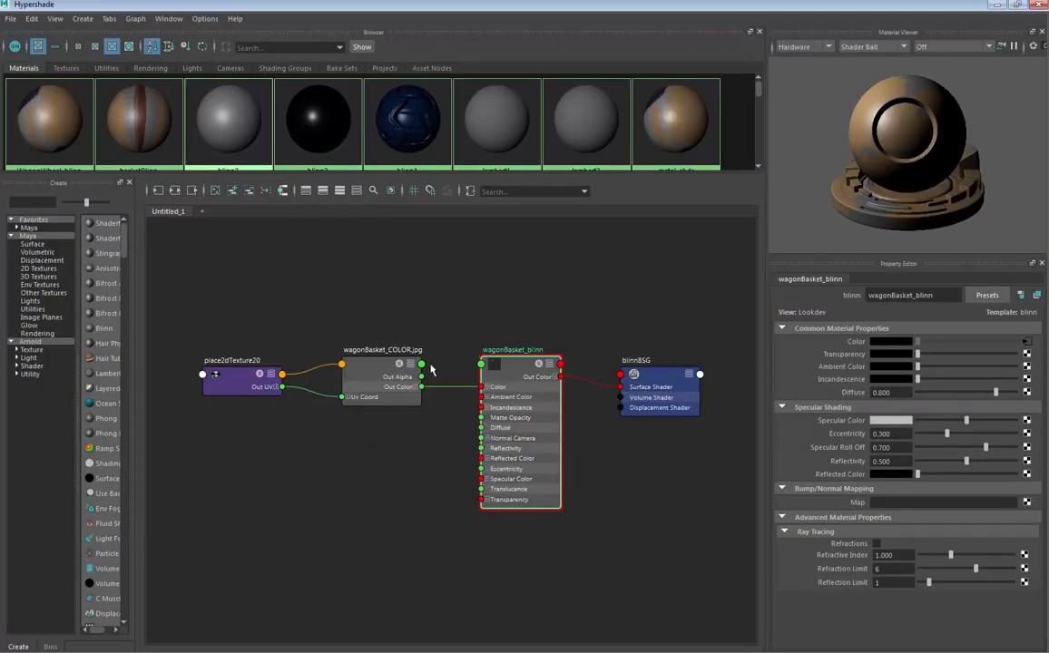
Create a File texture for the bump mapping of wagonBasket_blinn and arrange its node in the graph
alt+middle_drag(518, 376, 546, 361)
drag(547, 364, 532, 343)
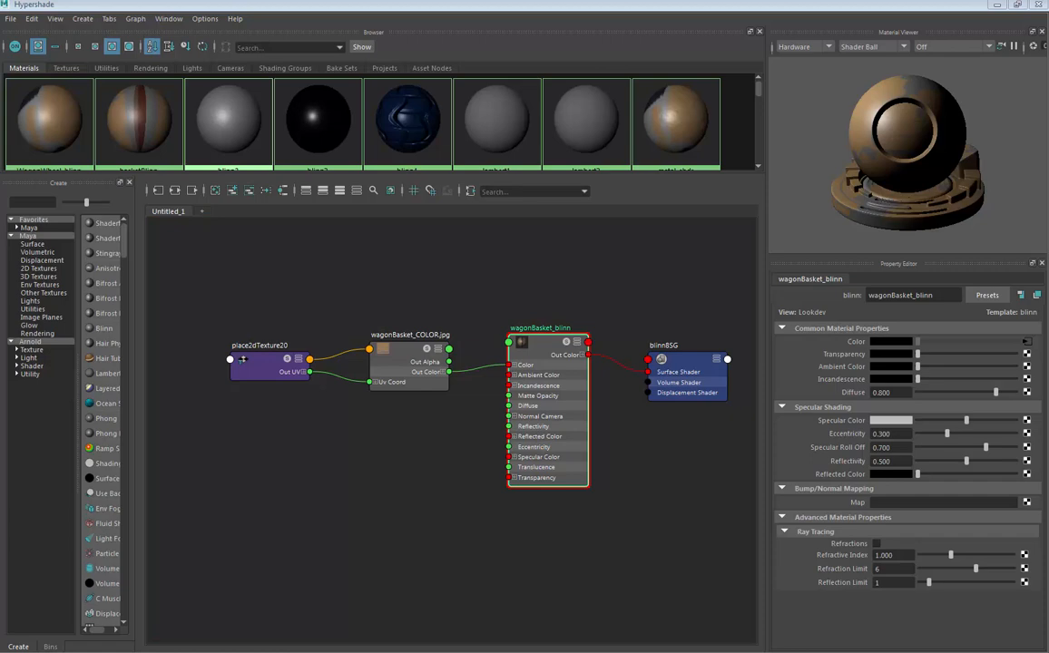
drag(734, 209, 603, 167)
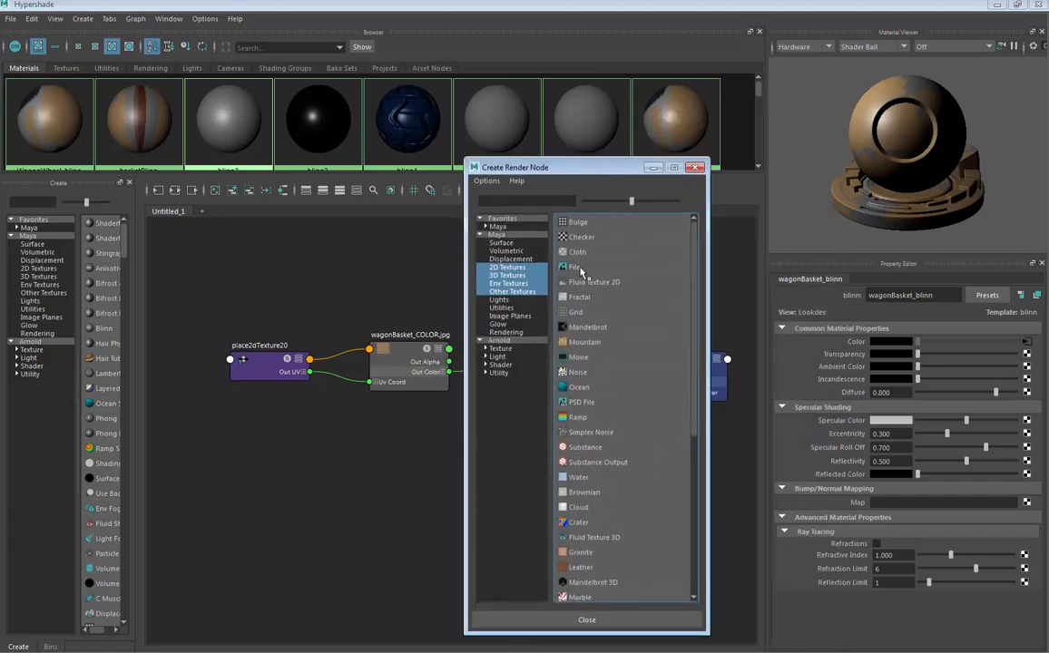
click(579, 268)
drag(285, 456, 320, 457)
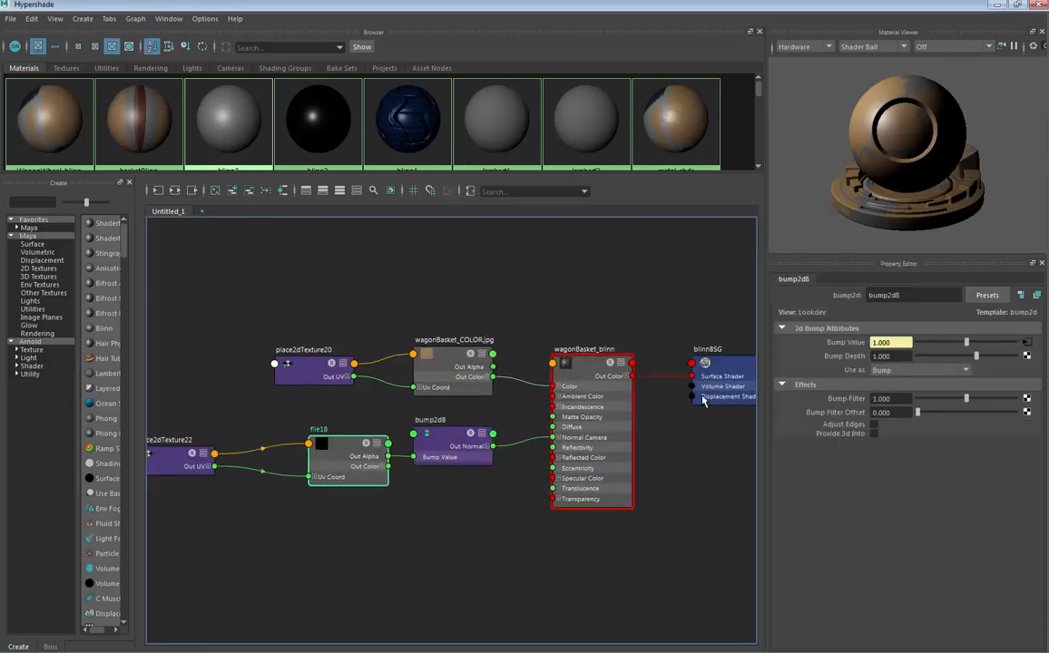
Load wagonBasket_BUMP.jpg from the TEXTURES folder as the image of the new bump file node
click(1031, 381)
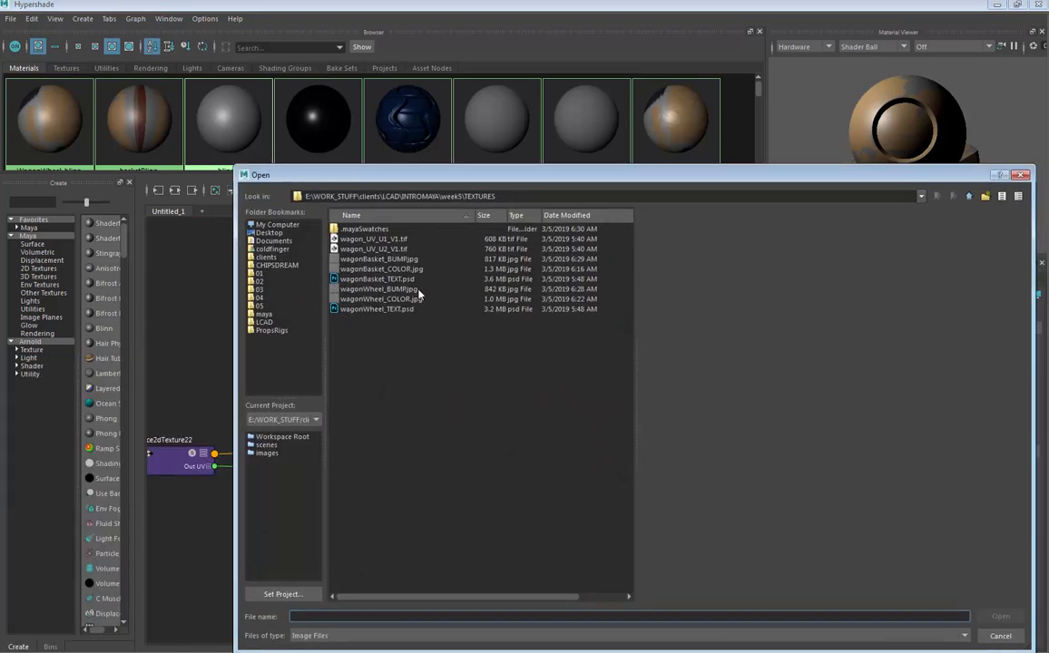
click(399, 258)
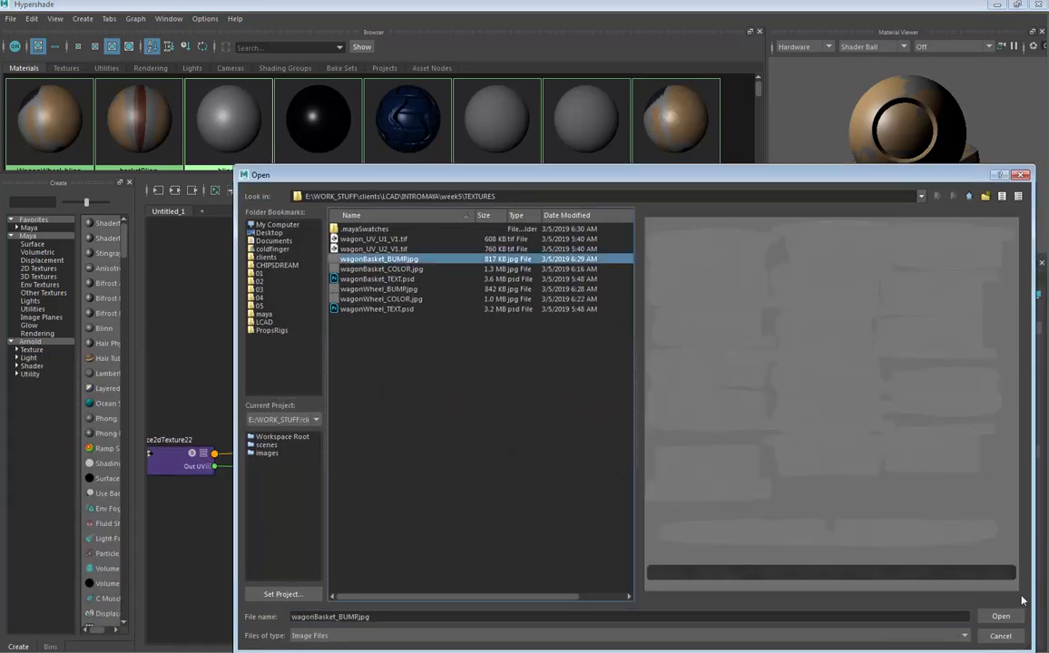
click(998, 616)
alt+middle_drag(497, 262, 504, 255)
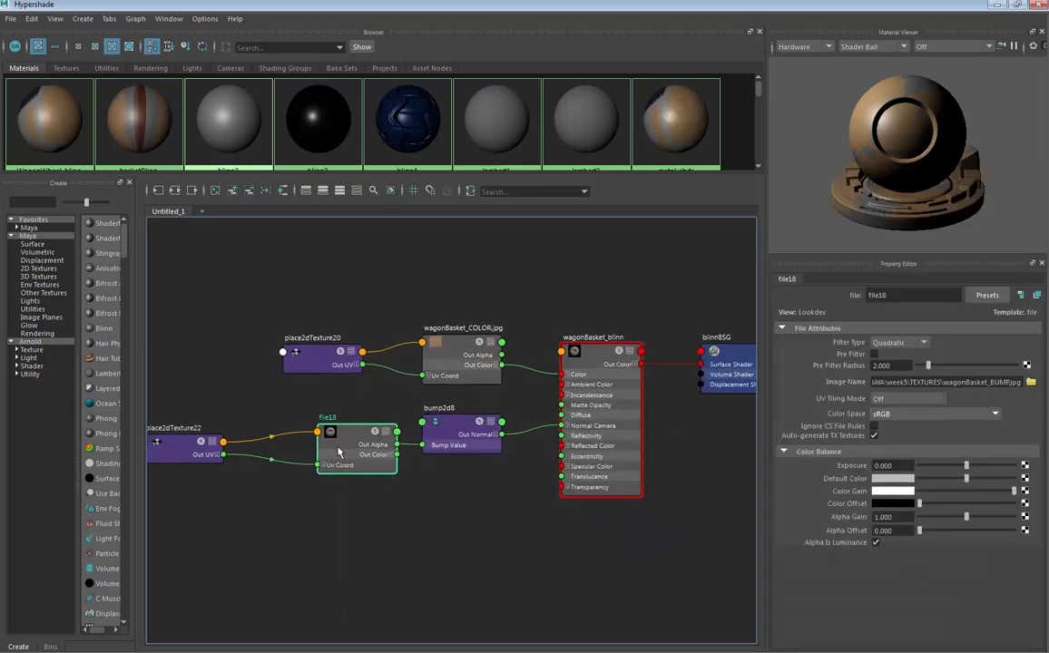
right_drag(333, 435, 298, 444)
Select the bump2d8 node and set its Bump Depth to 0.2 with the wagon basket in view
drag(461, 434, 478, 455)
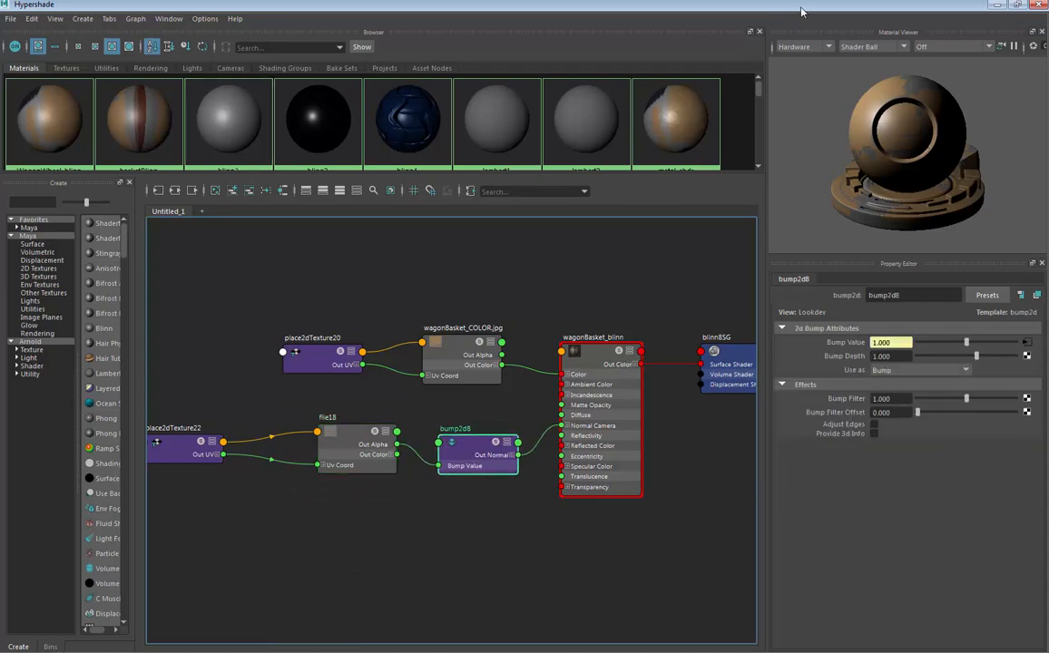
click(997, 4)
alt+drag(495, 281, 544, 275)
mouse_move(545, 275)
alt+right_down()
mouse_move(287, 269)
mouse_move(543, 294)
alt+right_up()
alt+drag(543, 294, 443, 296)
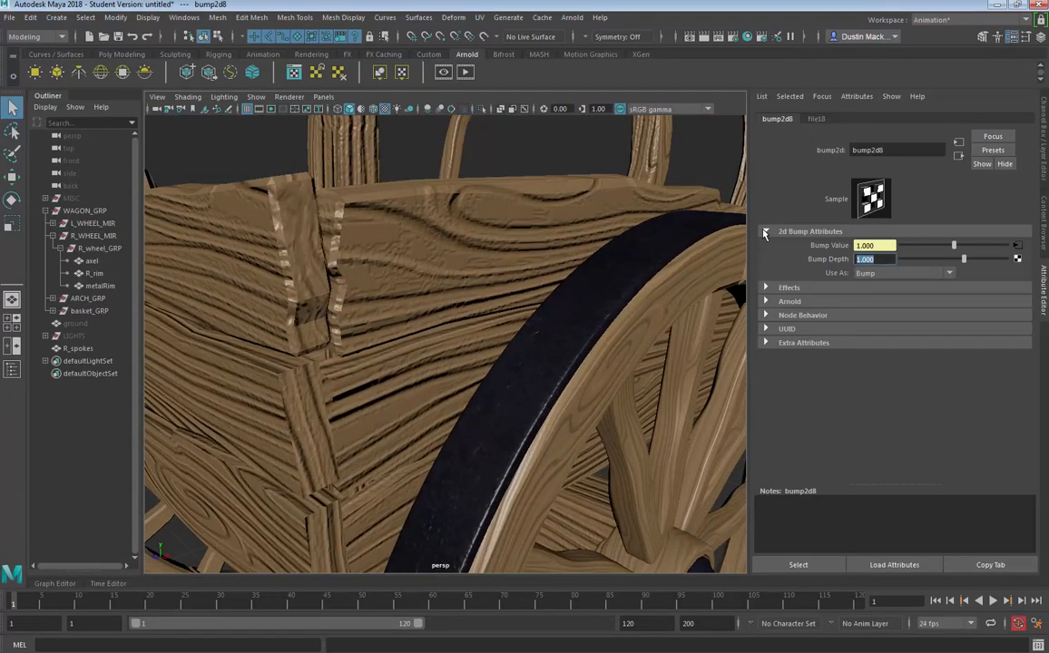
text(0.2)
key(Return)
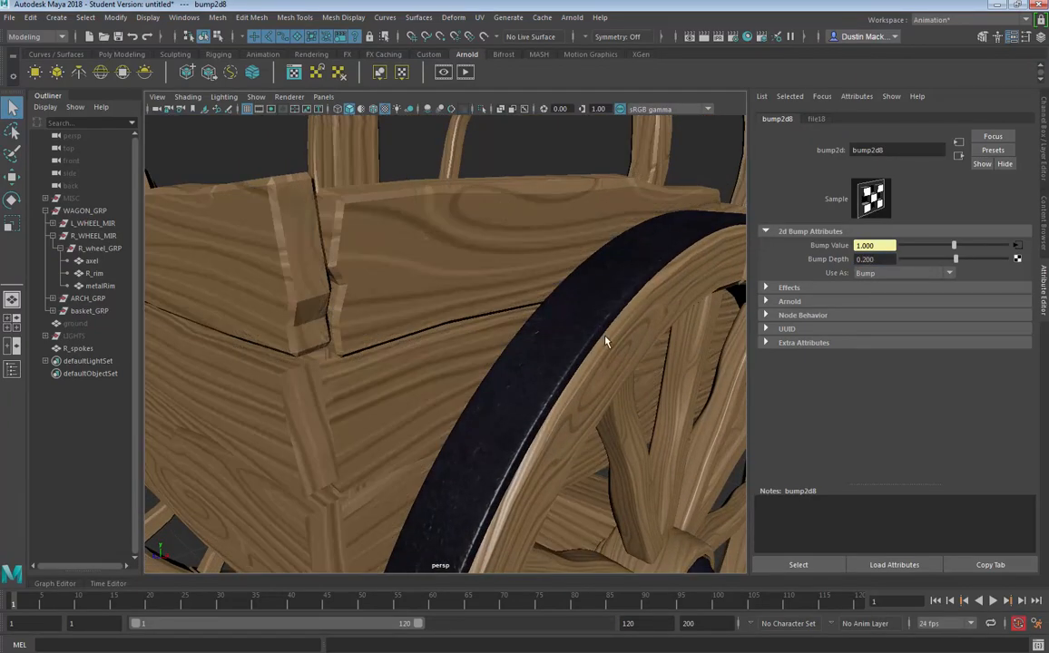
Check the bump on the basket planks and turn on smooth mesh preview for basket_GRP and ARCH_GRP
alt+drag(606, 341, 368, 273)
click(635, 375)
click(613, 227)
alt+drag(613, 227, 663, 310)
click(667, 310)
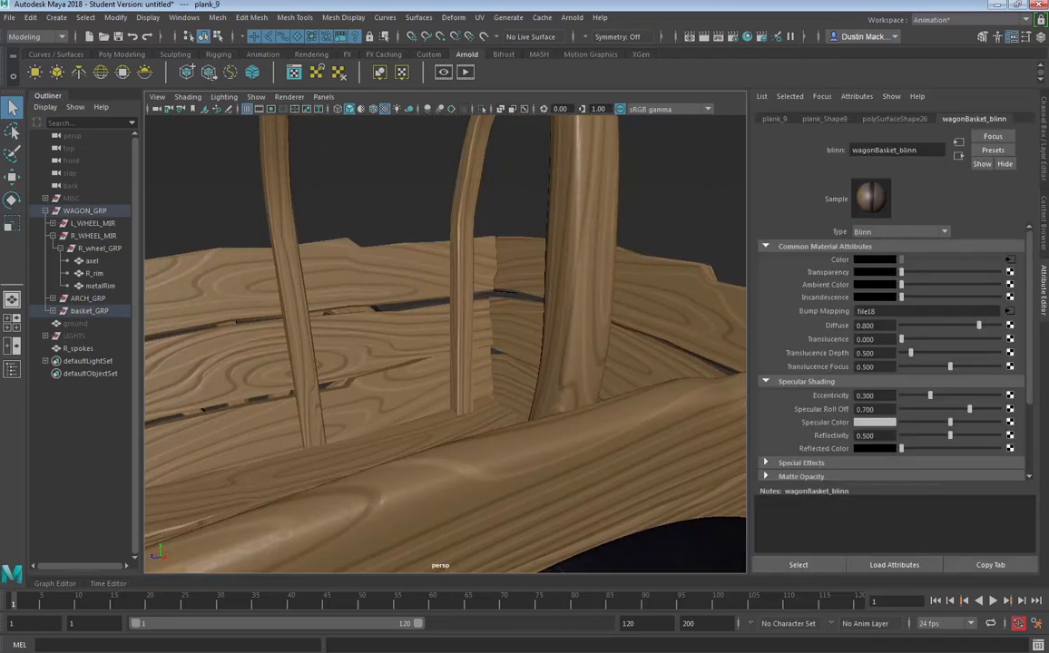
click(106, 311)
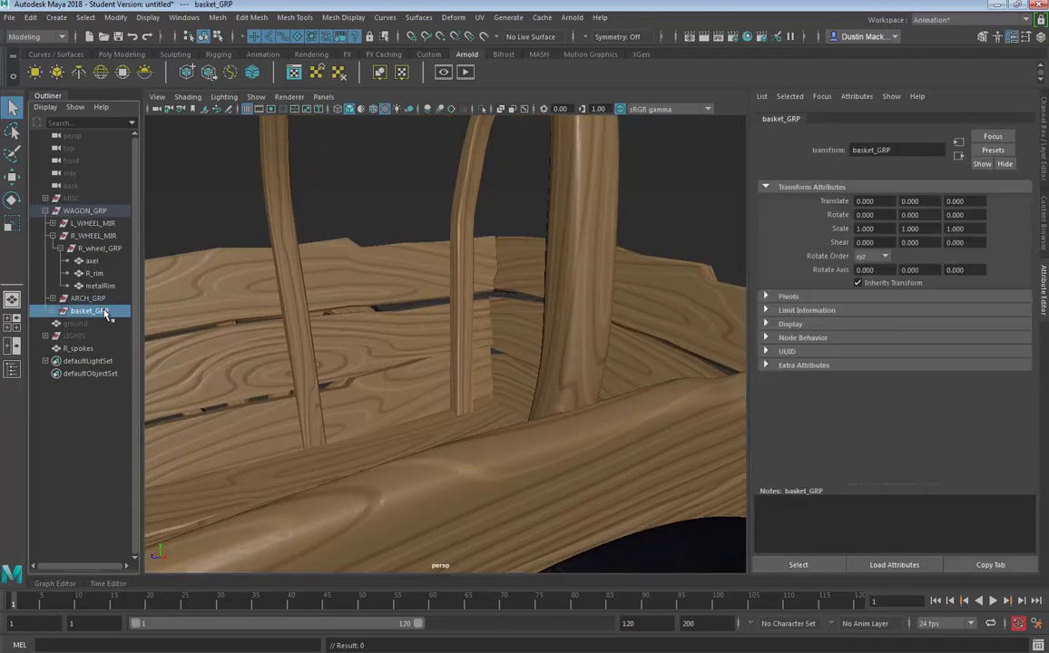
key(3)
click(103, 299)
key(3)
click(520, 218)
alt+right_drag(513, 227, 455, 265)
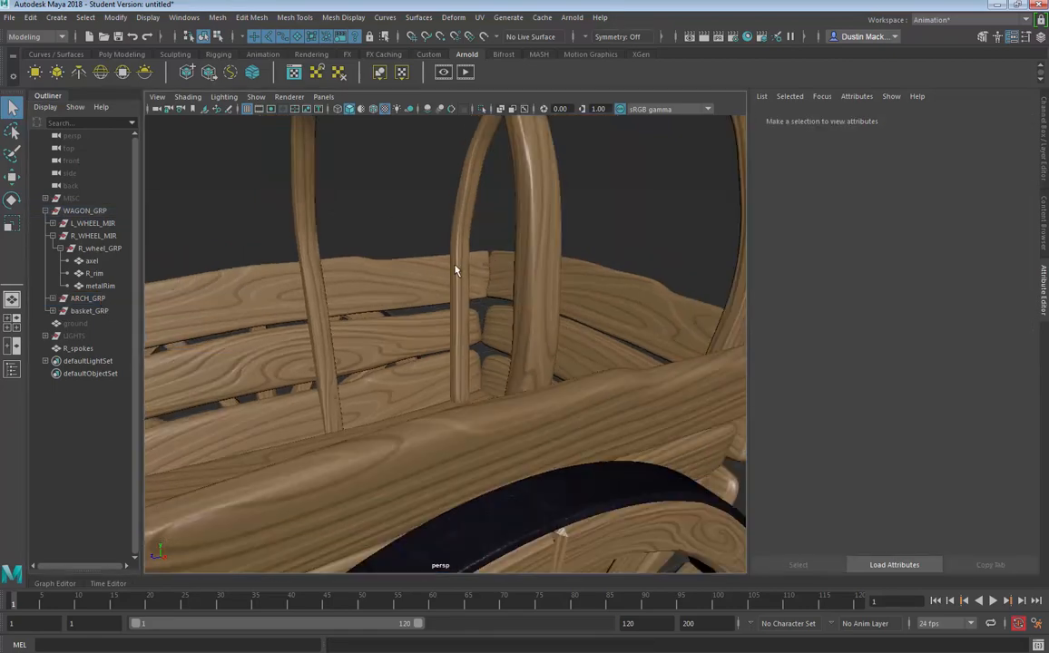
Inspect the smoothed planks and leather wraps, and turn off smooth mesh preview for top planks plank_9 and plank_10
alt+drag(455, 270, 470, 415)
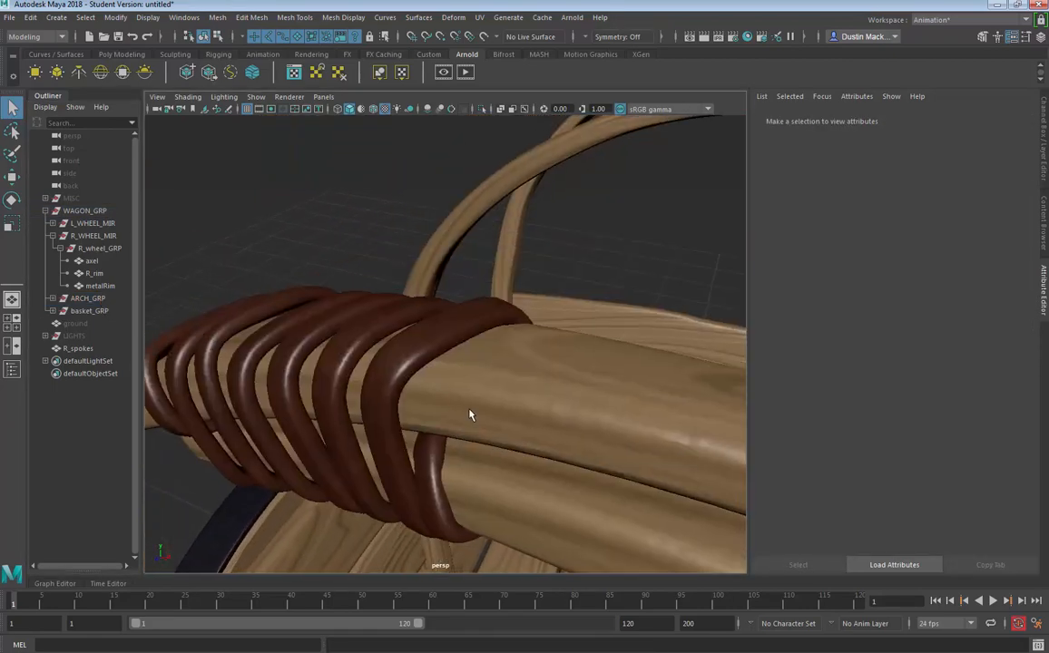
alt+drag(526, 387, 363, 352)
alt+right_drag(405, 216, 554, 237)
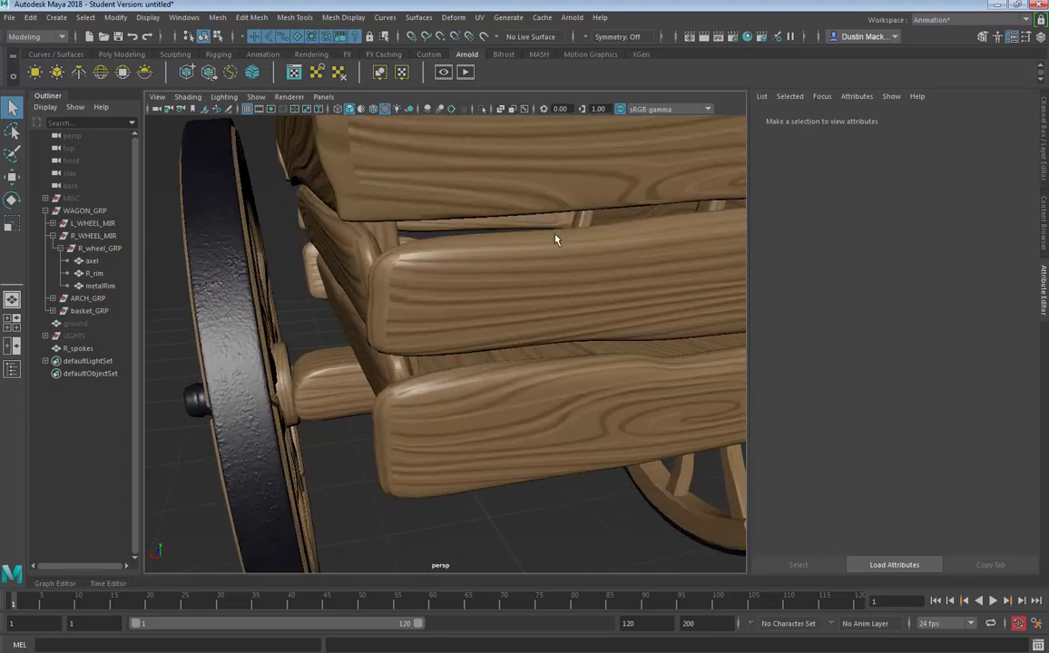
alt+middle_drag(497, 238, 523, 284)
click(524, 289)
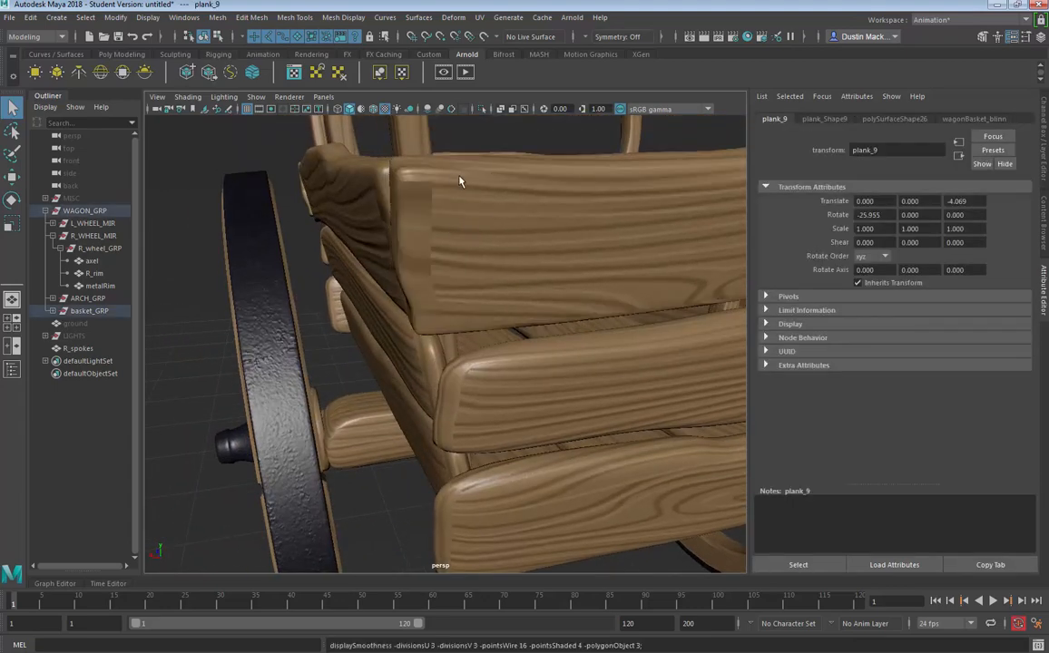
alt+drag(472, 216, 662, 189)
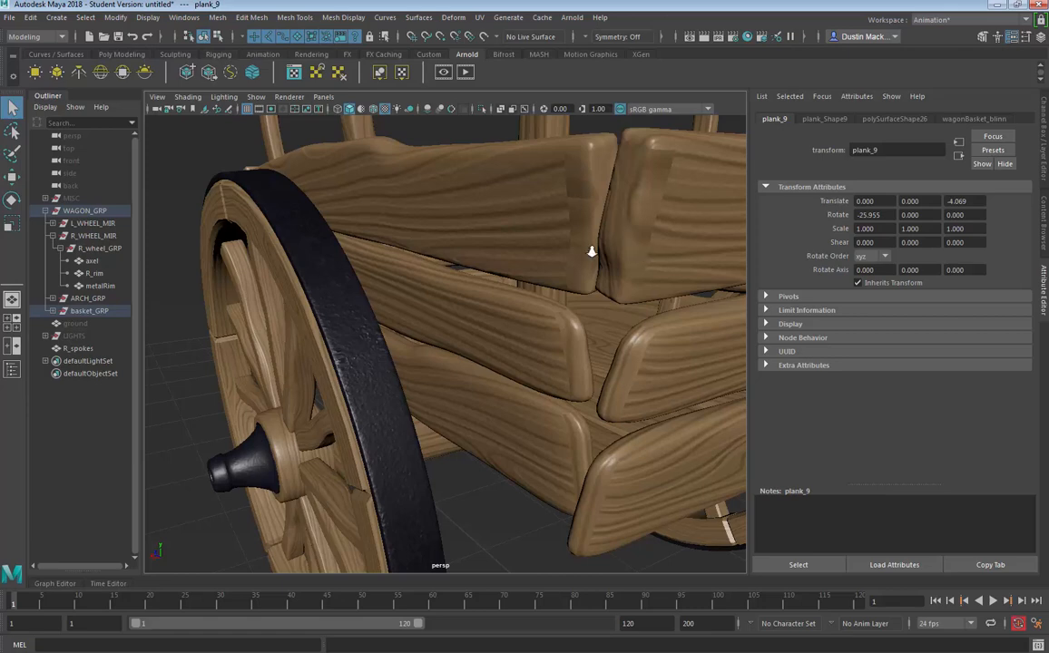
alt+right_drag(590, 252, 531, 265)
key(1)
click(526, 362)
key(1)
key(3)
click(535, 277)
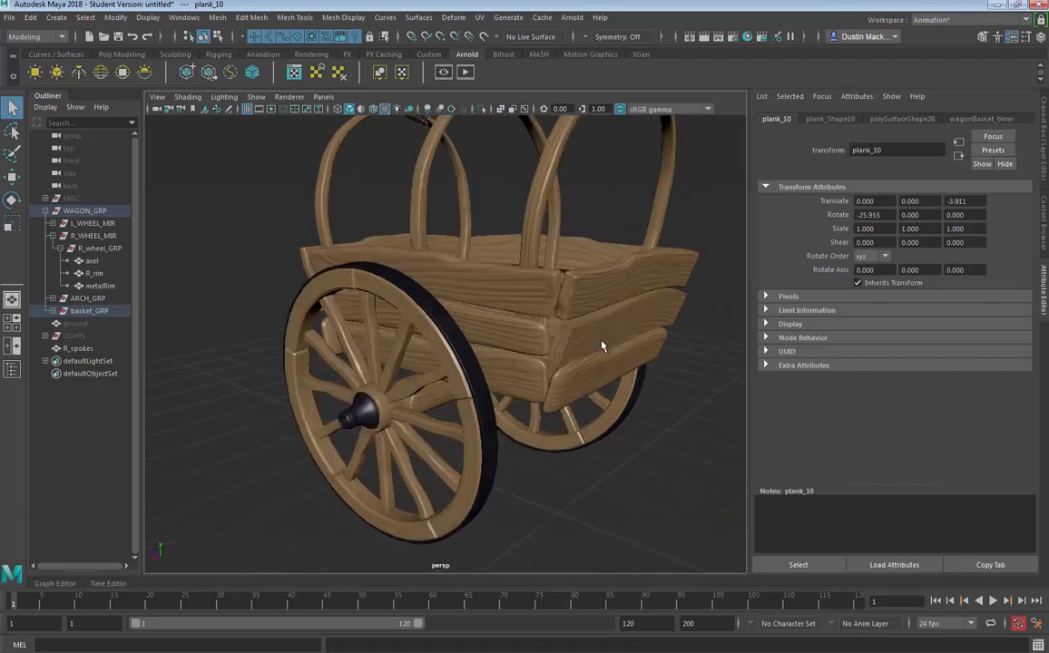
Examine the bump shading of the whole wagon from several sides, and switch to Photoshop's wagonBasket_TEXT.psd
click(616, 433)
alt+drag(616, 433, 574, 359)
click(569, 412)
alt+drag(569, 412, 782, 392)
alt+right_drag(508, 304, 606, 309)
alt+drag(530, 310, 451, 451)
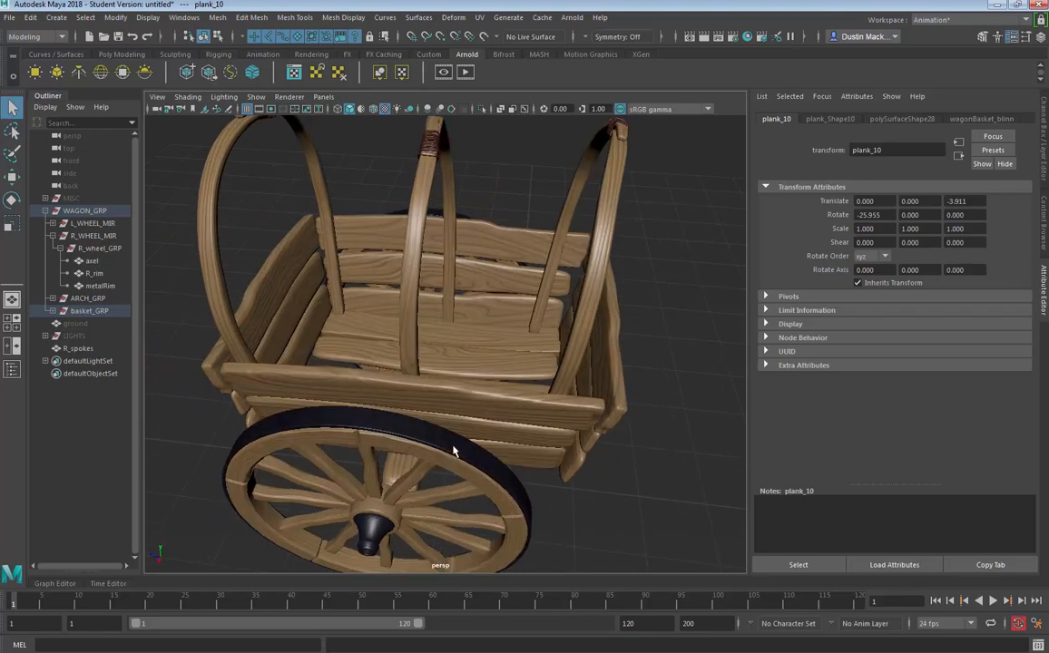
alt+drag(451, 418, 627, 249)
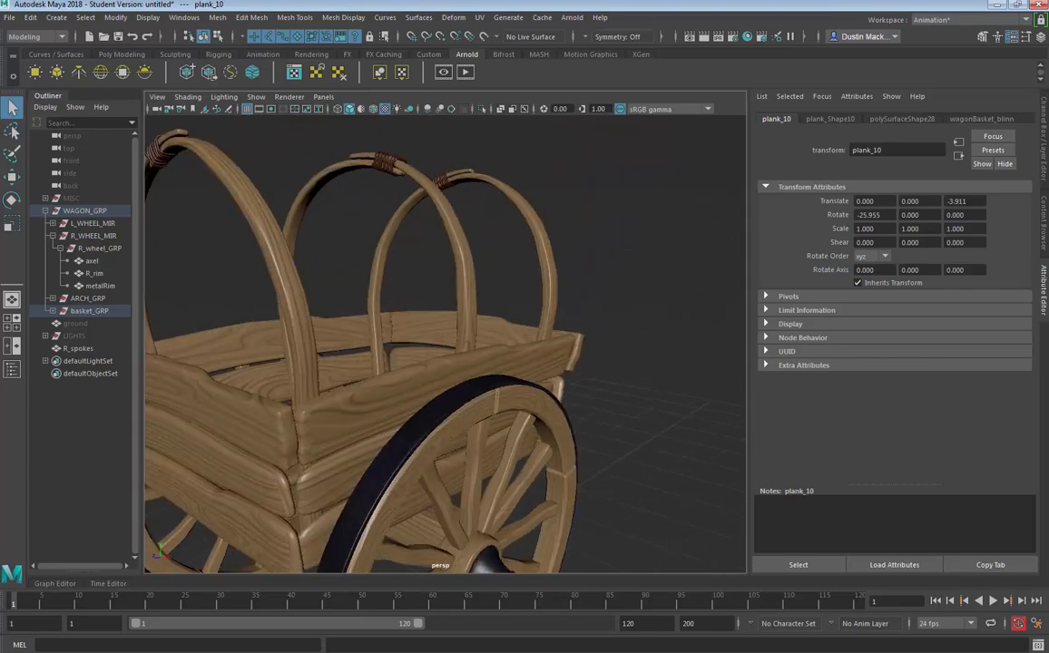
key(alt+Tab)
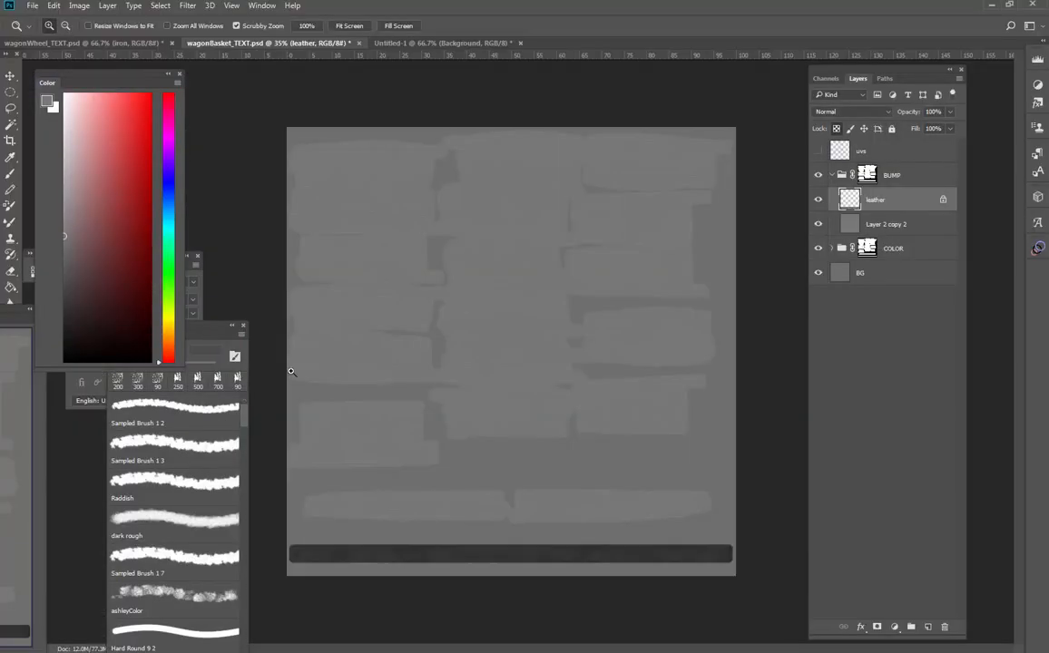